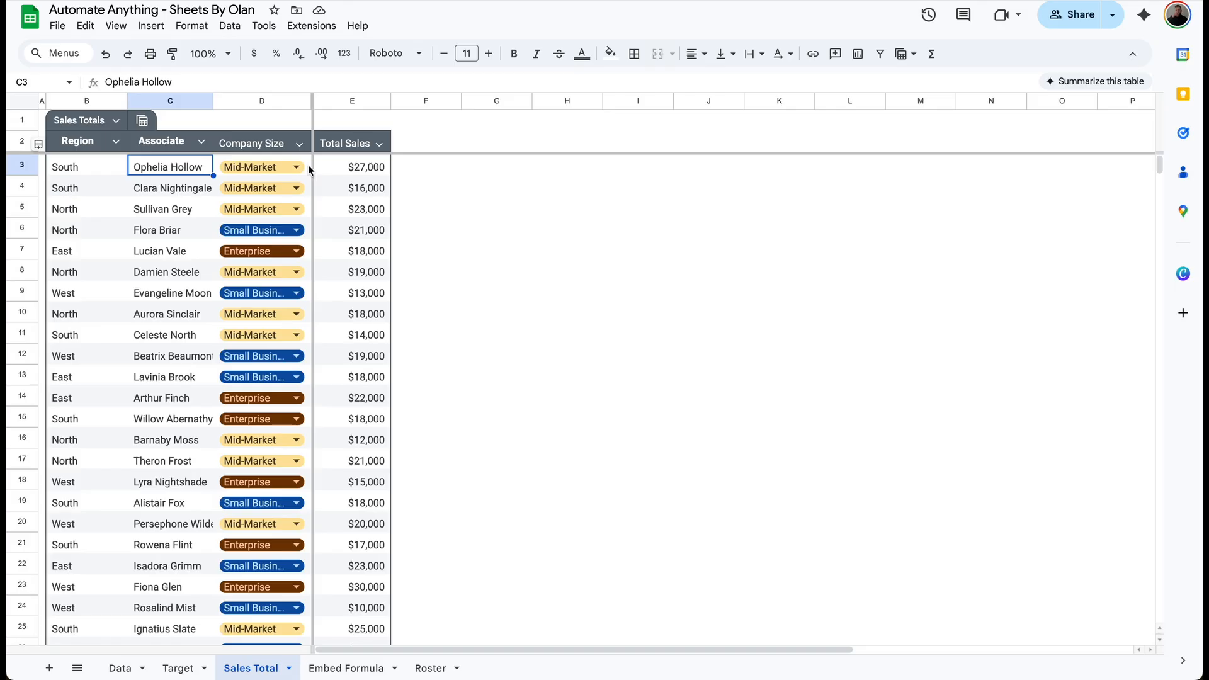
- Insert a pivot table from the Sales Totals range B2:E26 on the existing sheet at cell G2
{"action": "left_click_drag", "start_coordinate": [318, 145], "coordinate": [372, 409]}
{"action": "left_click", "coordinate": [97, 150]}
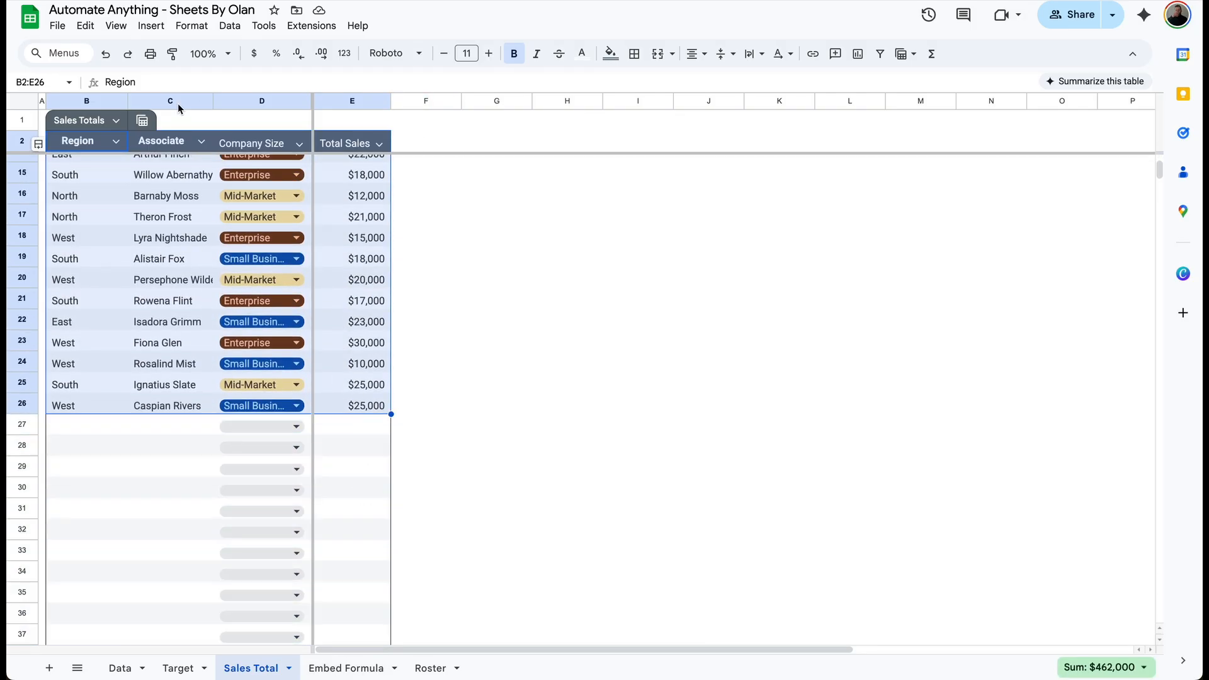
{"action": "left_click", "coordinate": [152, 26]}
{"action": "left_click", "coordinate": [189, 229]}
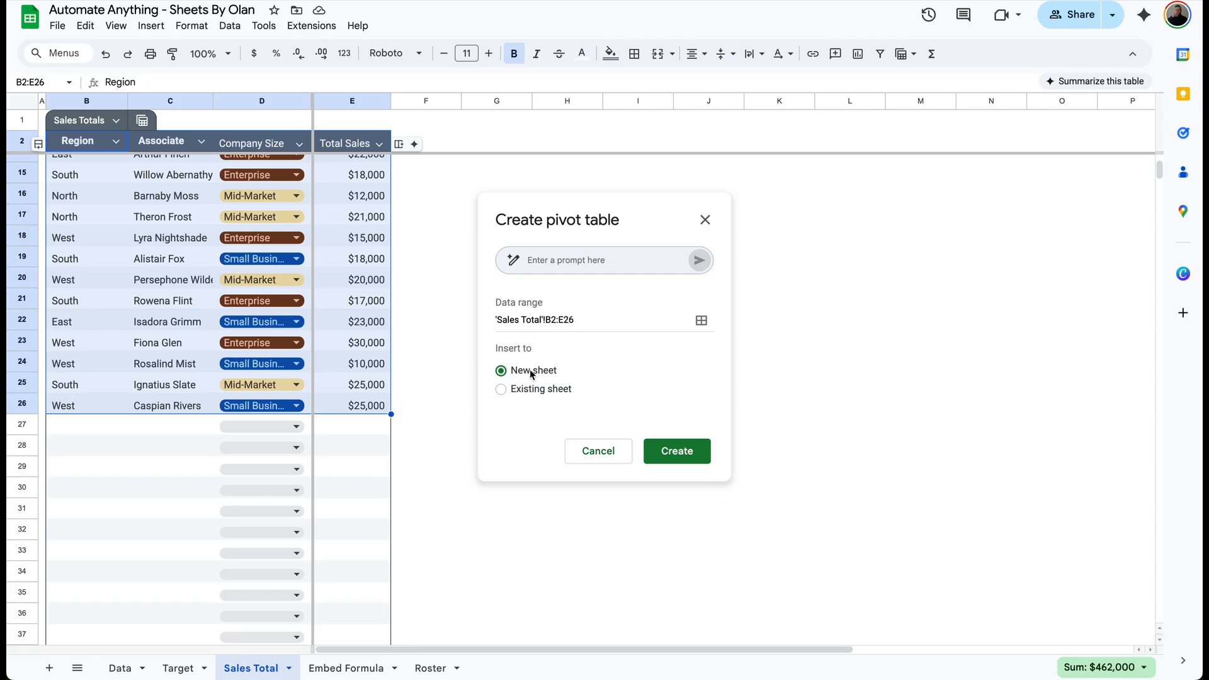
{"action": "left_click", "coordinate": [563, 391]}
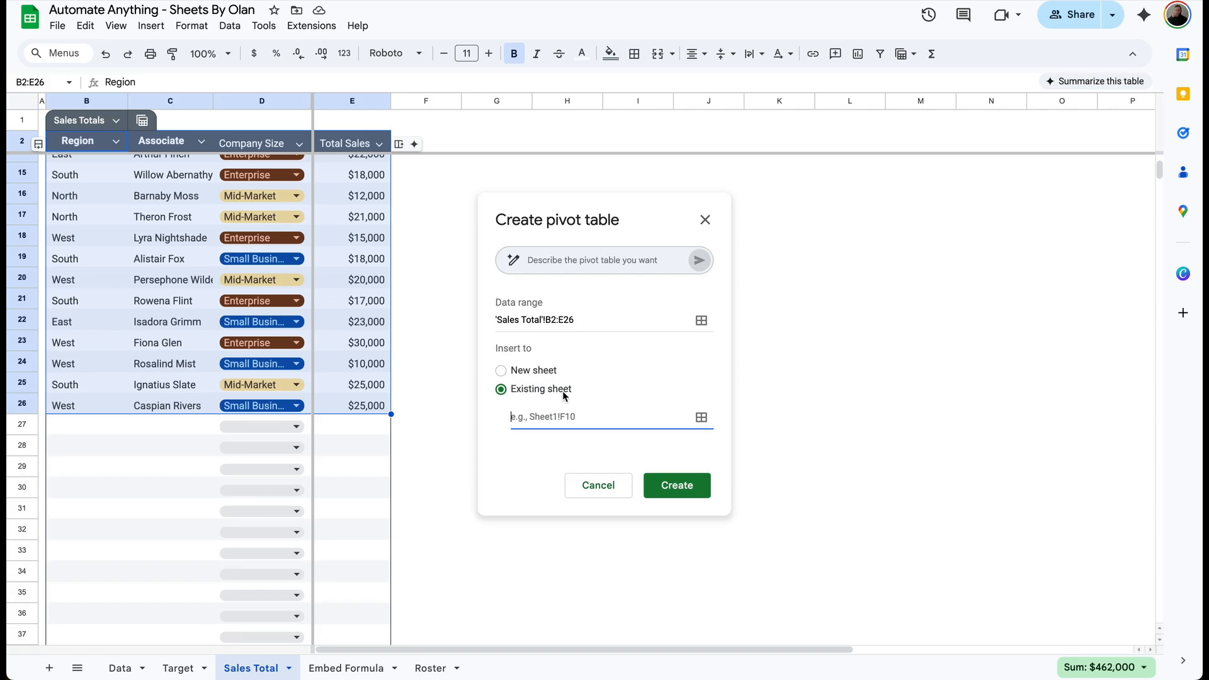
{"action": "left_click", "coordinate": [701, 417]}
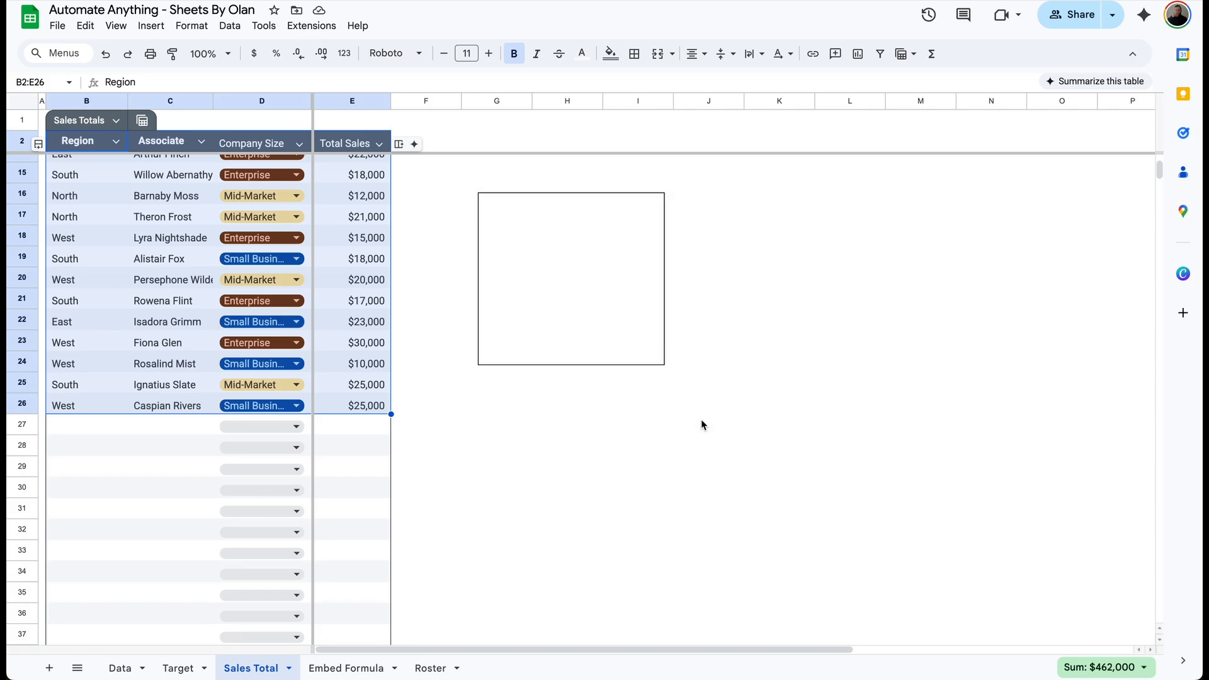
{"action": "left_click", "coordinate": [477, 146]}
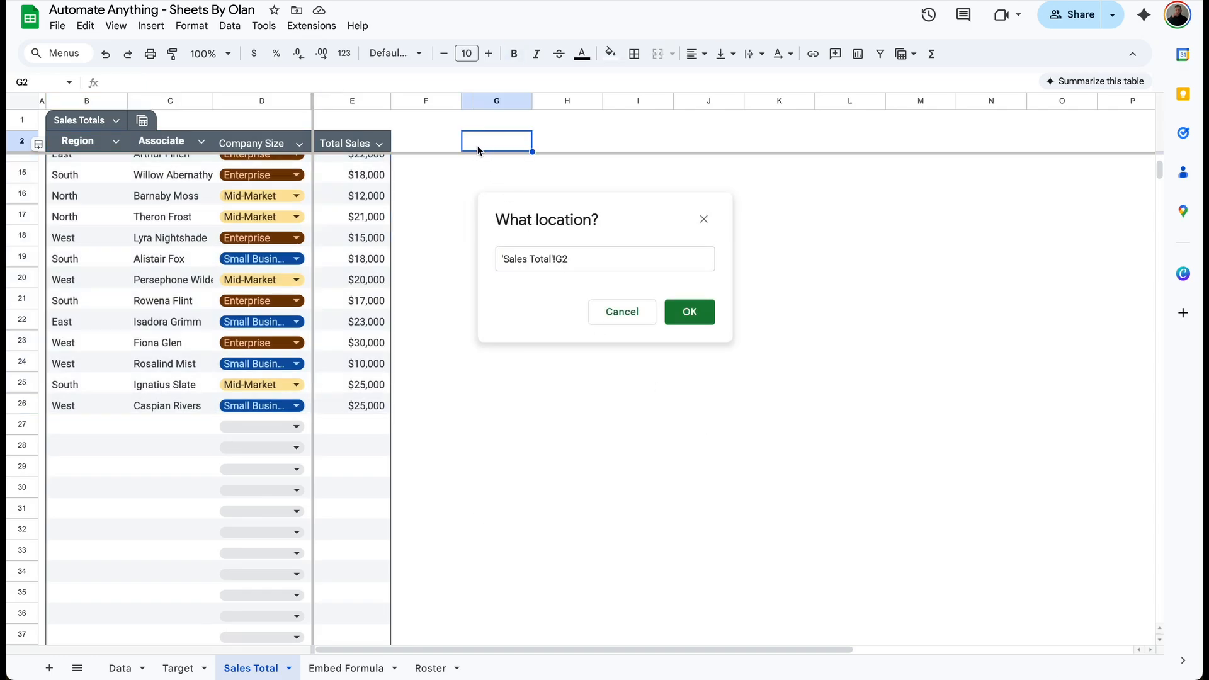
{"action": "left_click", "coordinate": [708, 315]}
{"action": "left_click", "coordinate": [685, 466]}
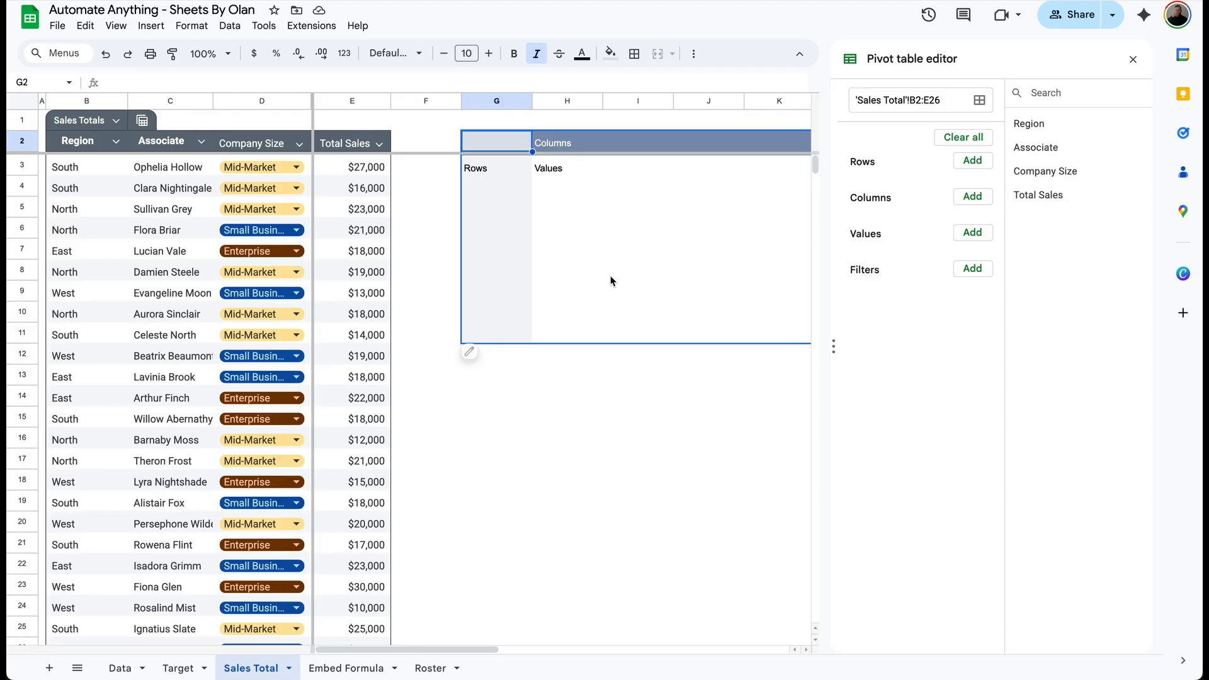
- Configure the pivot table with Region as rows, Company Size as columns and Total Sales as values
{"action": "left_click_drag", "start_coordinate": [1013, 121], "coordinate": [873, 184]}
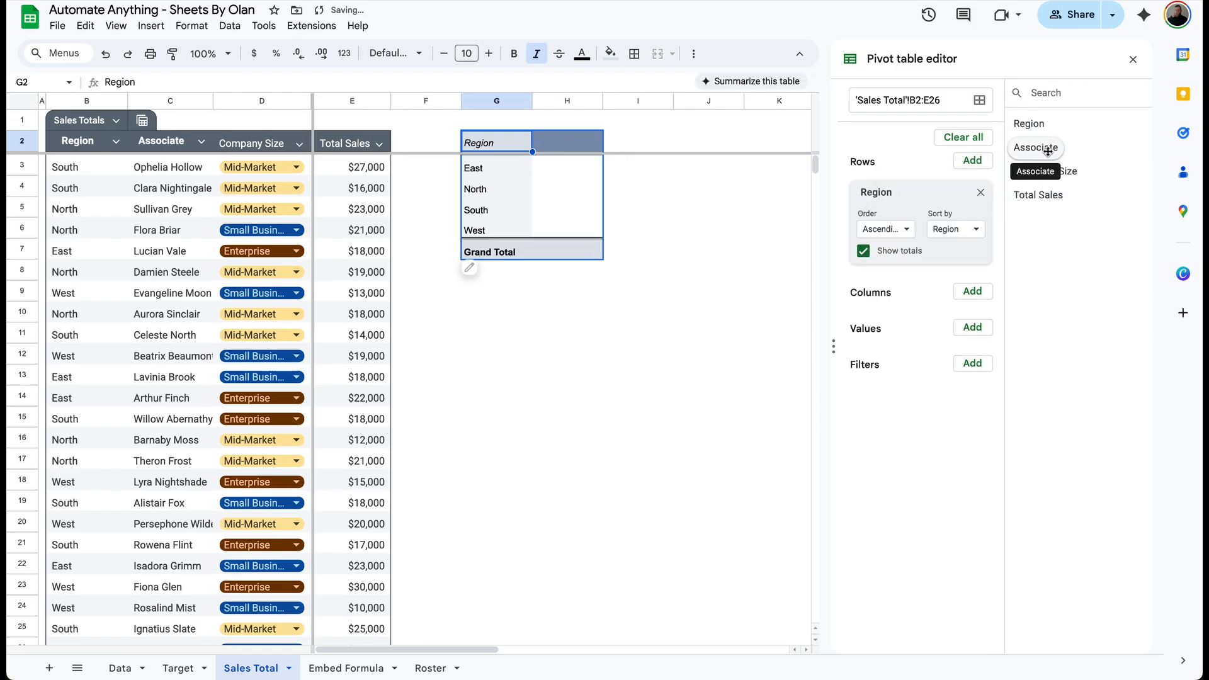
{"action": "left_click_drag", "start_coordinate": [1042, 172], "coordinate": [906, 328]}
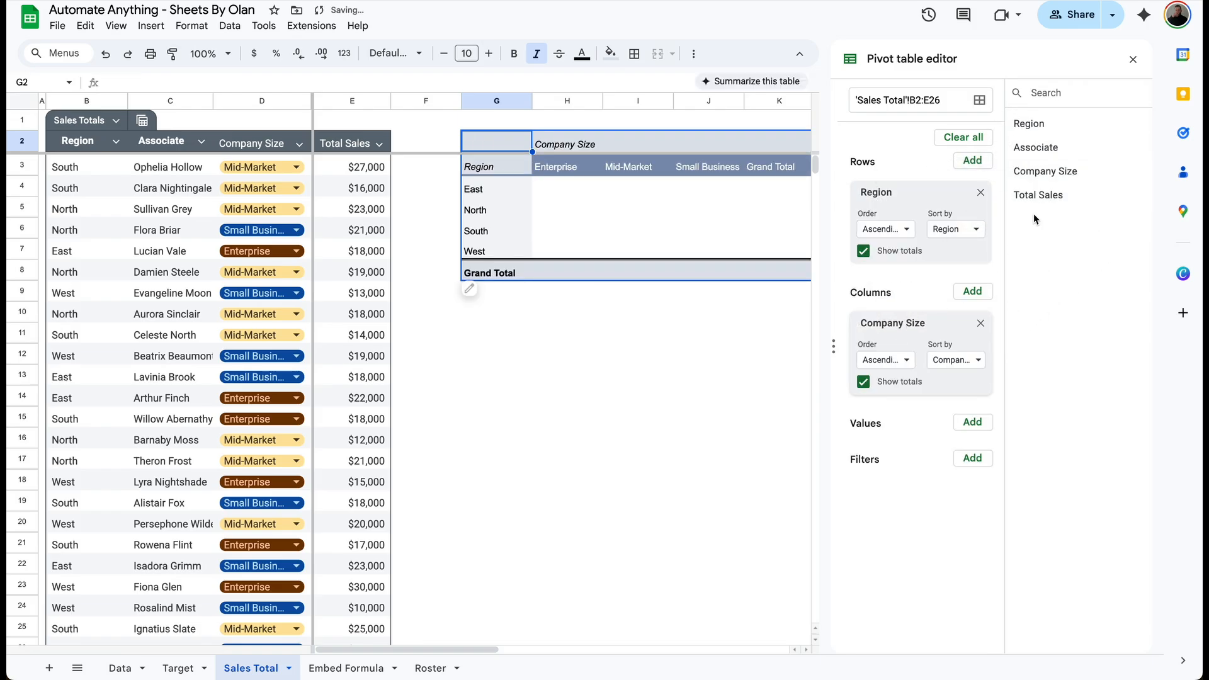
{"action": "left_click_drag", "start_coordinate": [1038, 195], "coordinate": [891, 459]}
{"action": "scroll", "coordinate": [522, 192], "scroll_direction": "right", "scroll_amount": 1}
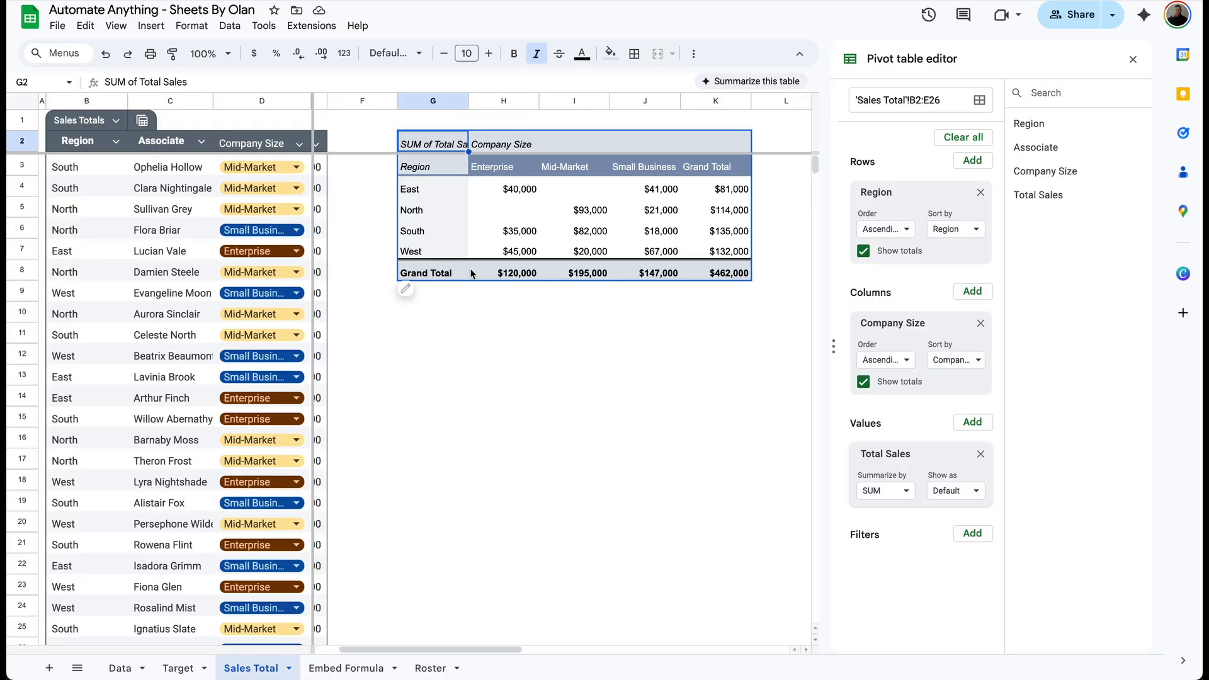
- Try turning the Region and Company Size totals off and summarizing Total Sales by AVERAGE
{"action": "left_click", "coordinate": [862, 252]}
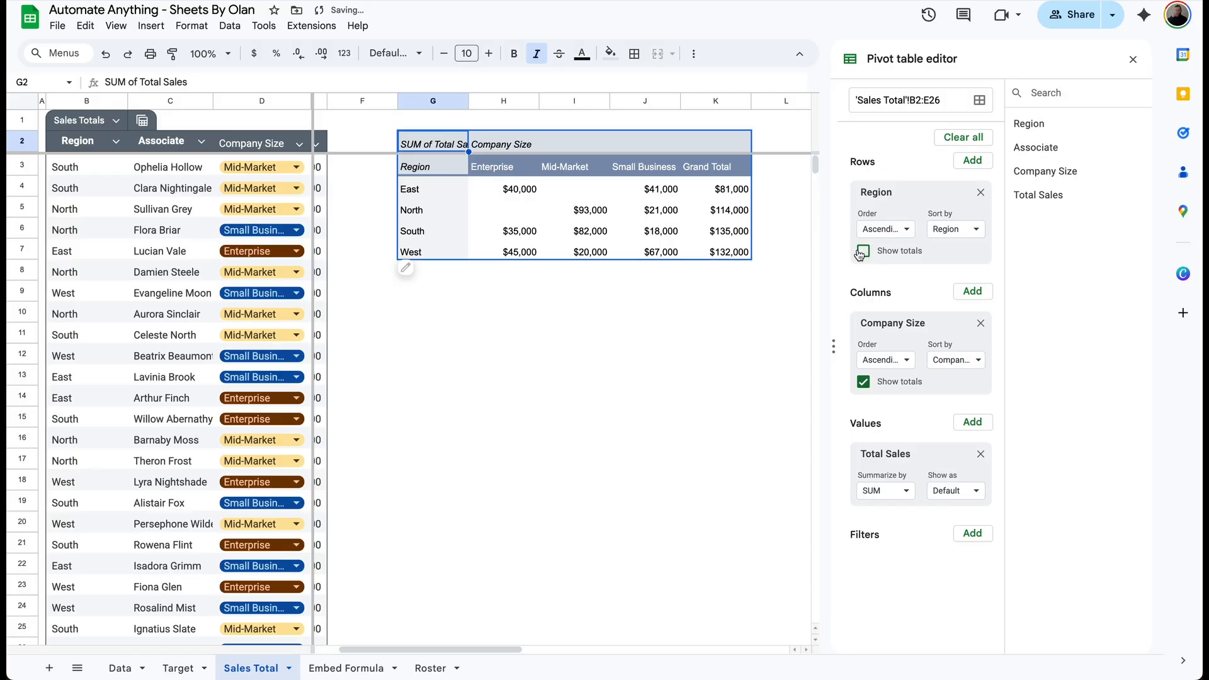
{"action": "left_click", "coordinate": [863, 382]}
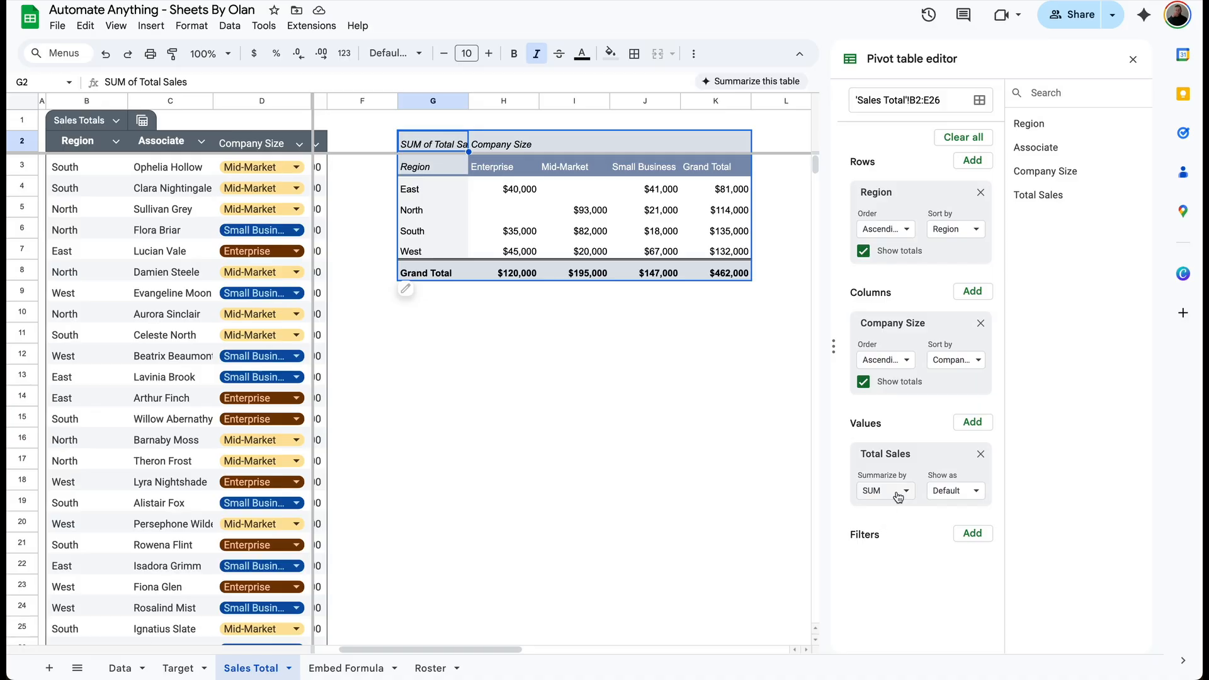
{"action": "left_click", "coordinate": [898, 497]}
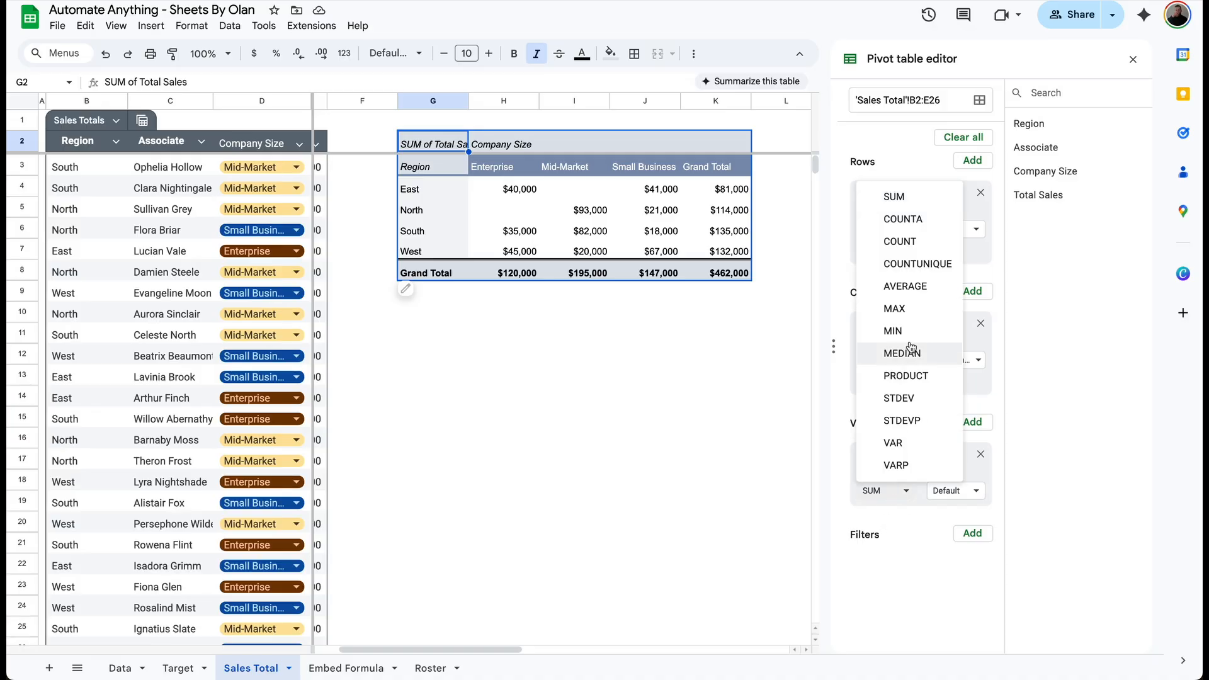
{"action": "left_click", "coordinate": [910, 291]}
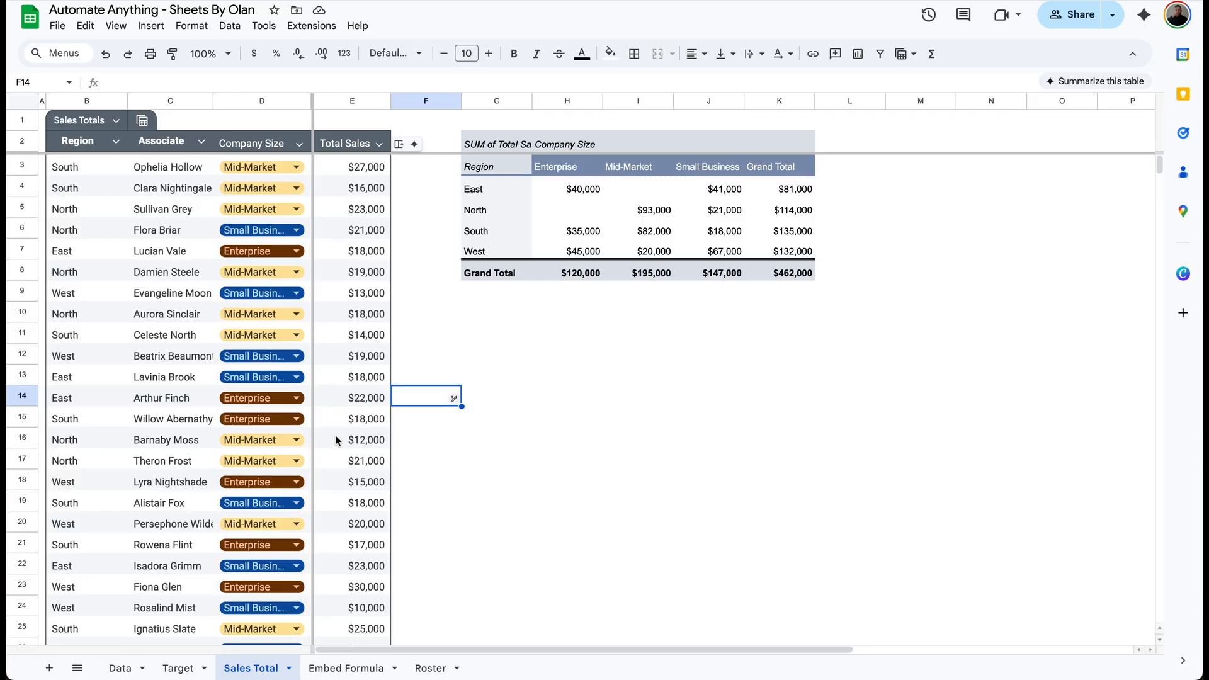
- Add a sales record in row 27 with region North, the associate's full name, company size Small Business and total sales of 10000000
{"action": "scroll", "coordinate": [336, 439], "scroll_direction": "down", "scroll_amount": 3}
{"action": "scroll", "coordinate": [336, 439], "scroll_direction": "down", "scroll_amount": 1}
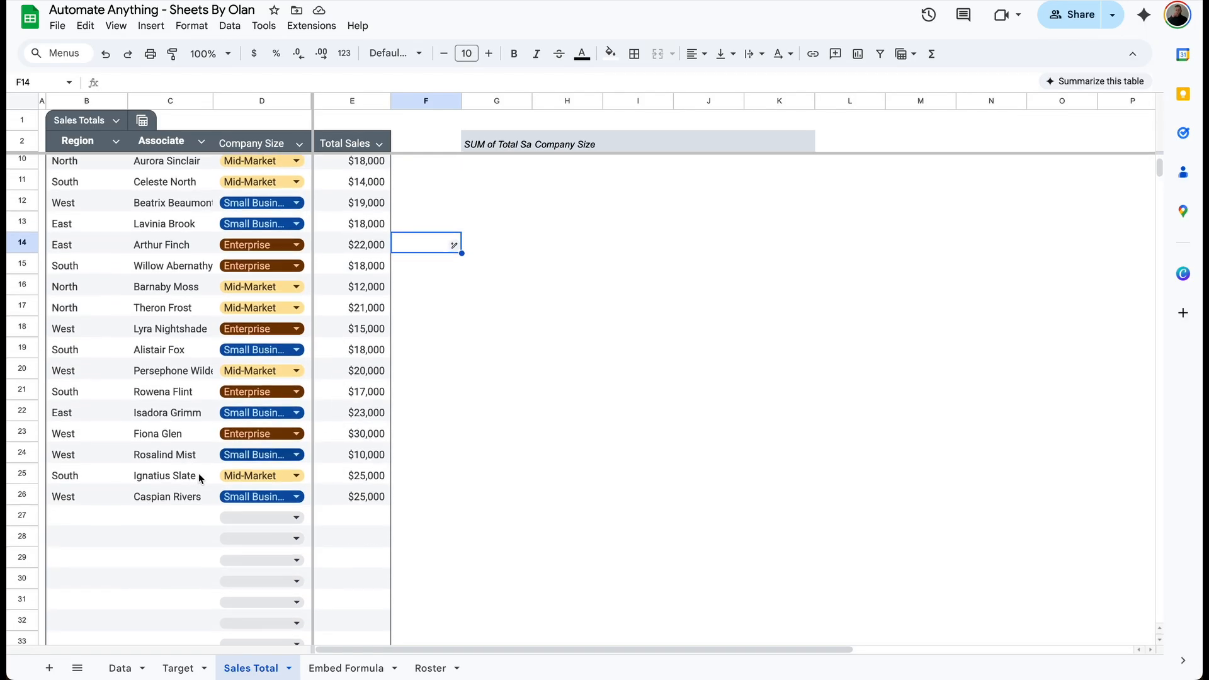
{"action": "left_click", "coordinate": [85, 520]}
{"action": "type", "text": "North"}
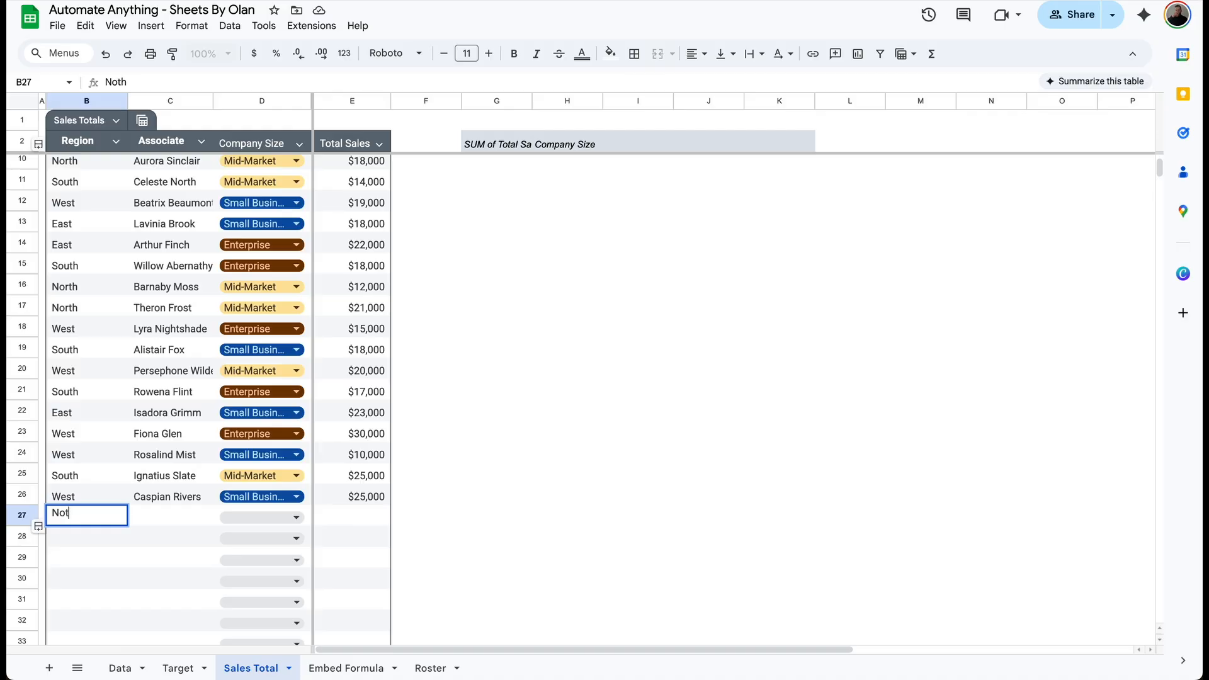
{"action": "key", "text": "Tab"}
{"action": "type", "text": "Olan Chancy"}
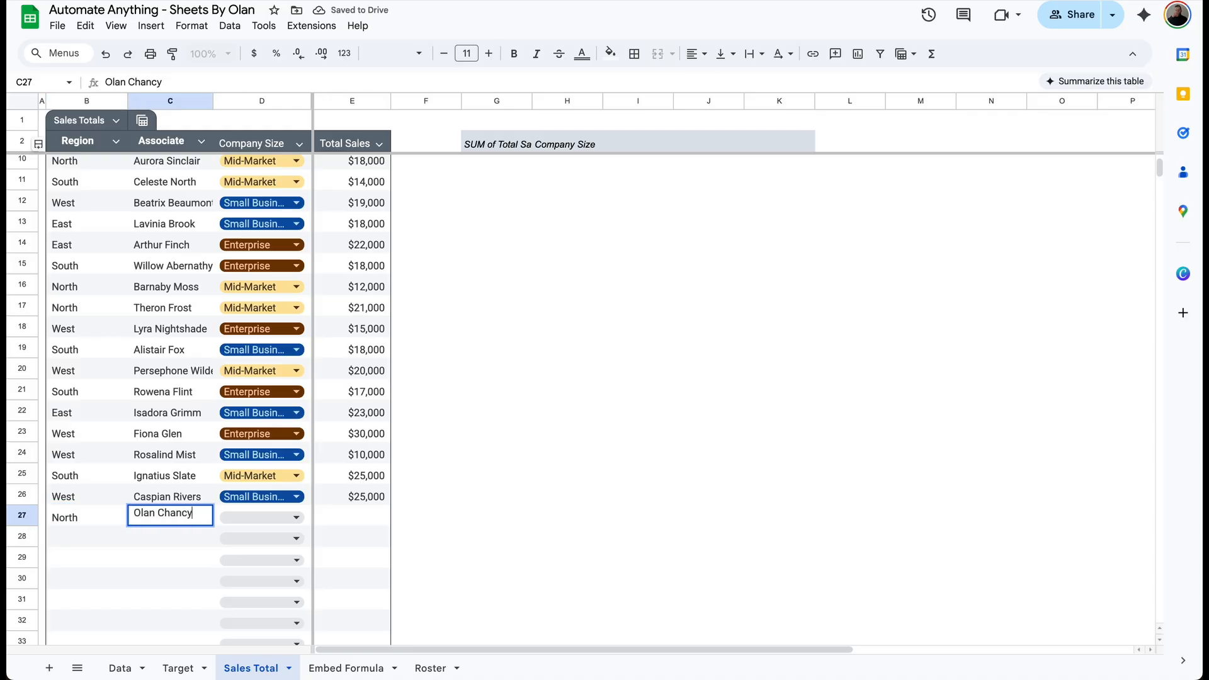
{"action": "key", "text": "Tab"}
{"action": "left_click", "coordinate": [263, 515]}
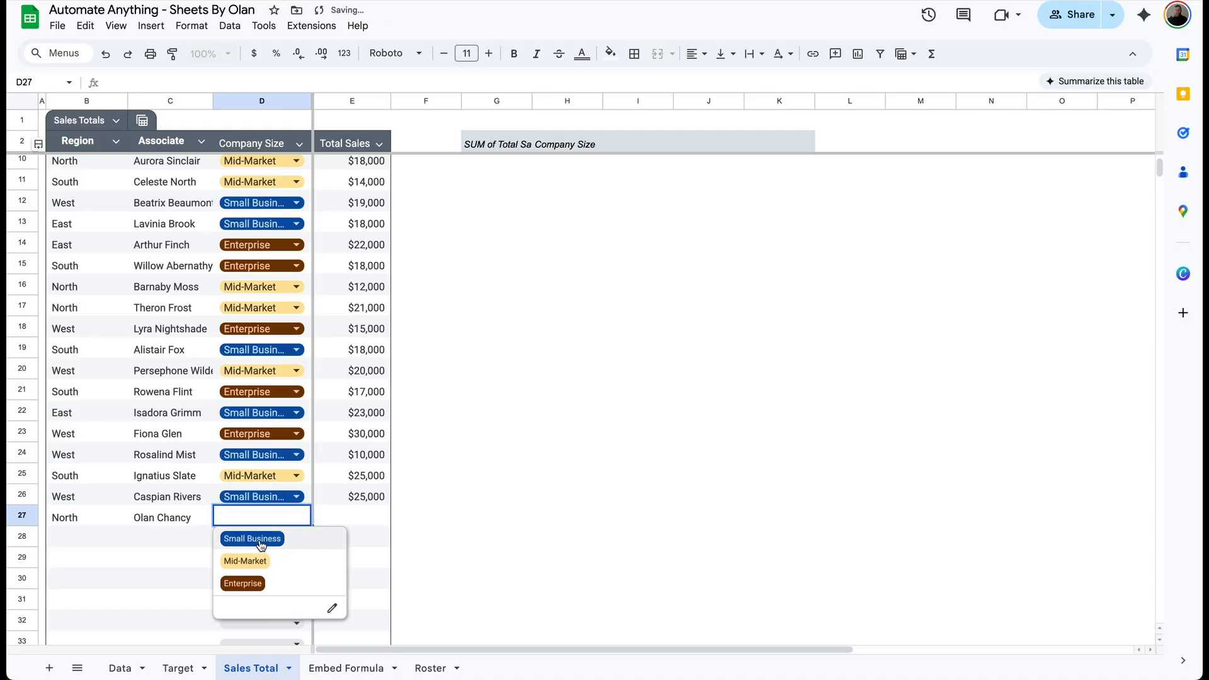
{"action": "left_click", "coordinate": [252, 538]}
{"action": "left_click", "coordinate": [361, 524]}
{"action": "type", "text": "10000000"}
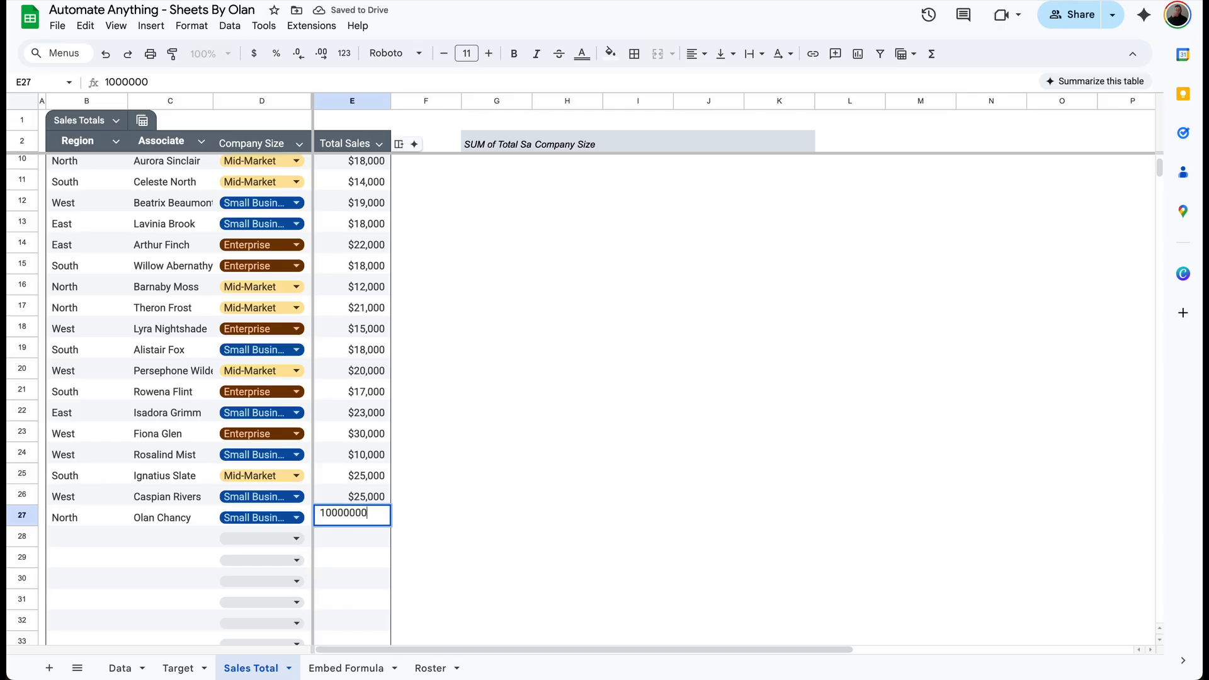
{"action": "key", "text": "Return"}
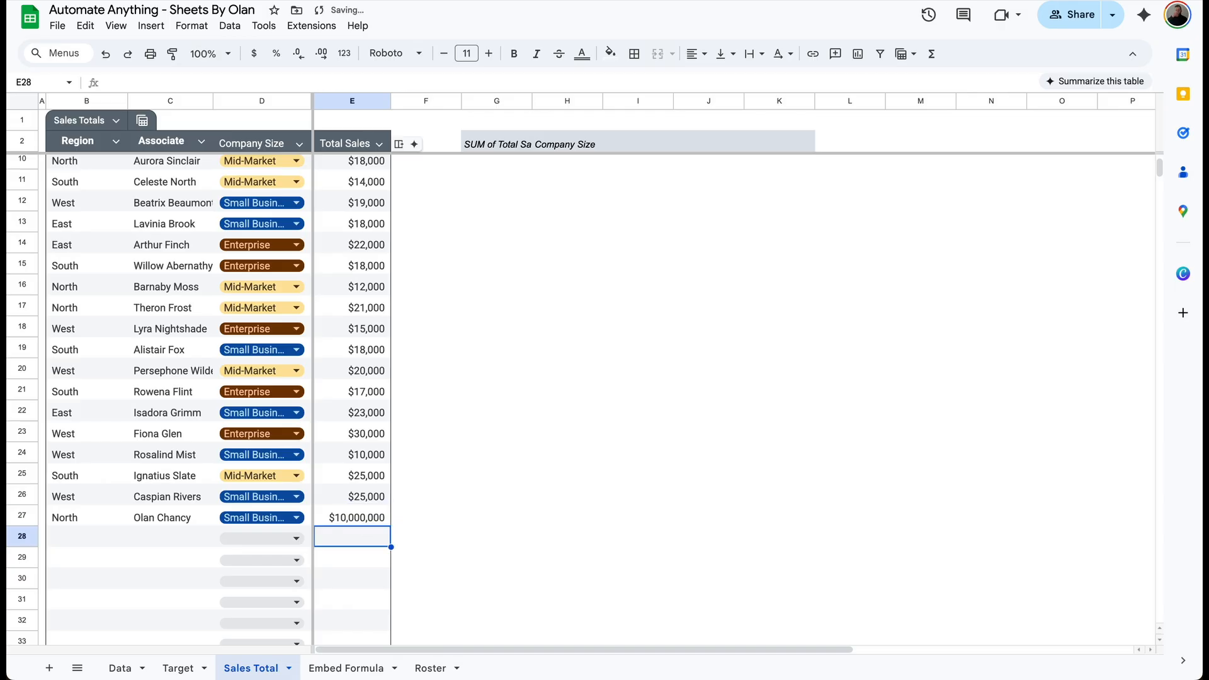
- Extend the pivot table's data range to 'Sales Total'!B2:E27 so it includes the added row
{"action": "left_click", "coordinate": [649, 485]}
{"action": "scroll", "coordinate": [651, 487], "scroll_direction": "up", "scroll_amount": 3}
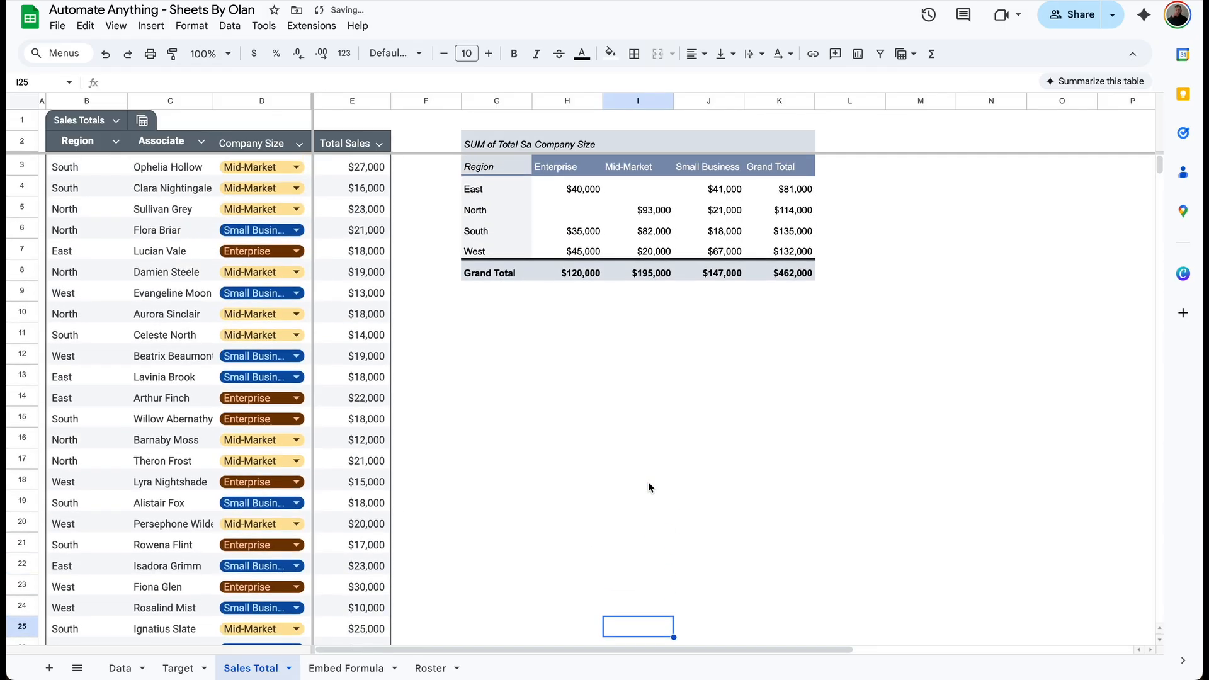
{"action": "left_click", "coordinate": [797, 255]}
{"action": "left_click", "coordinate": [792, 289]}
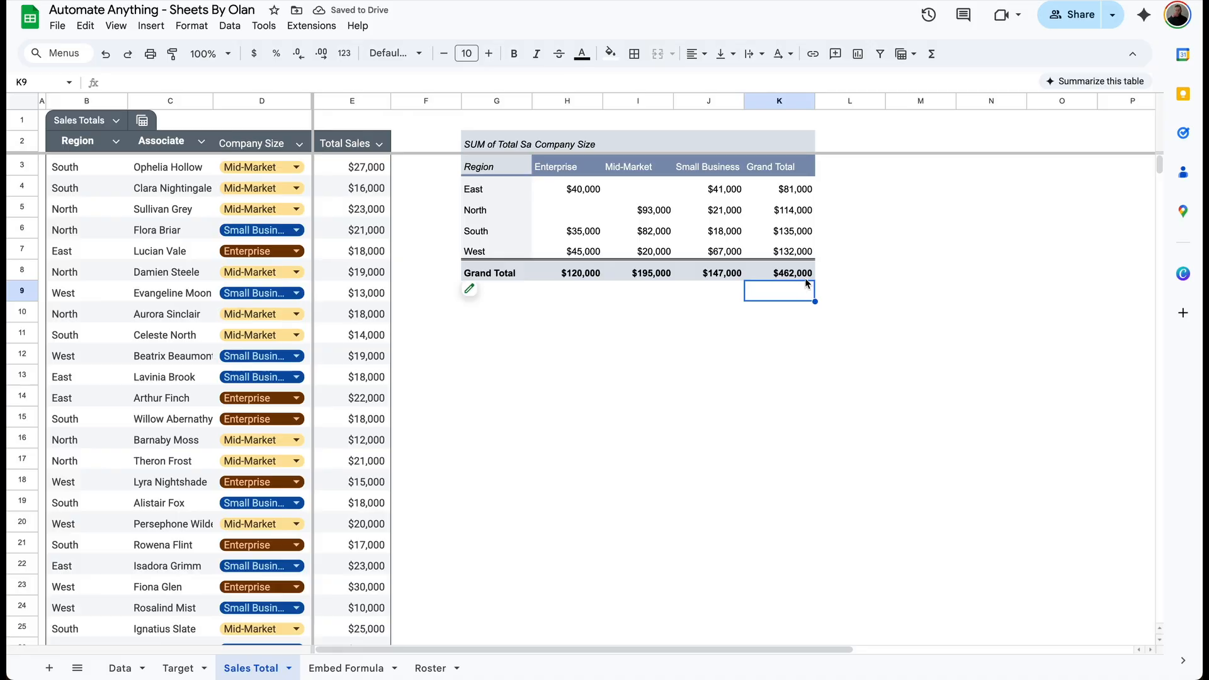
{"action": "left_click", "coordinate": [795, 275]}
{"action": "left_click", "coordinate": [476, 297]}
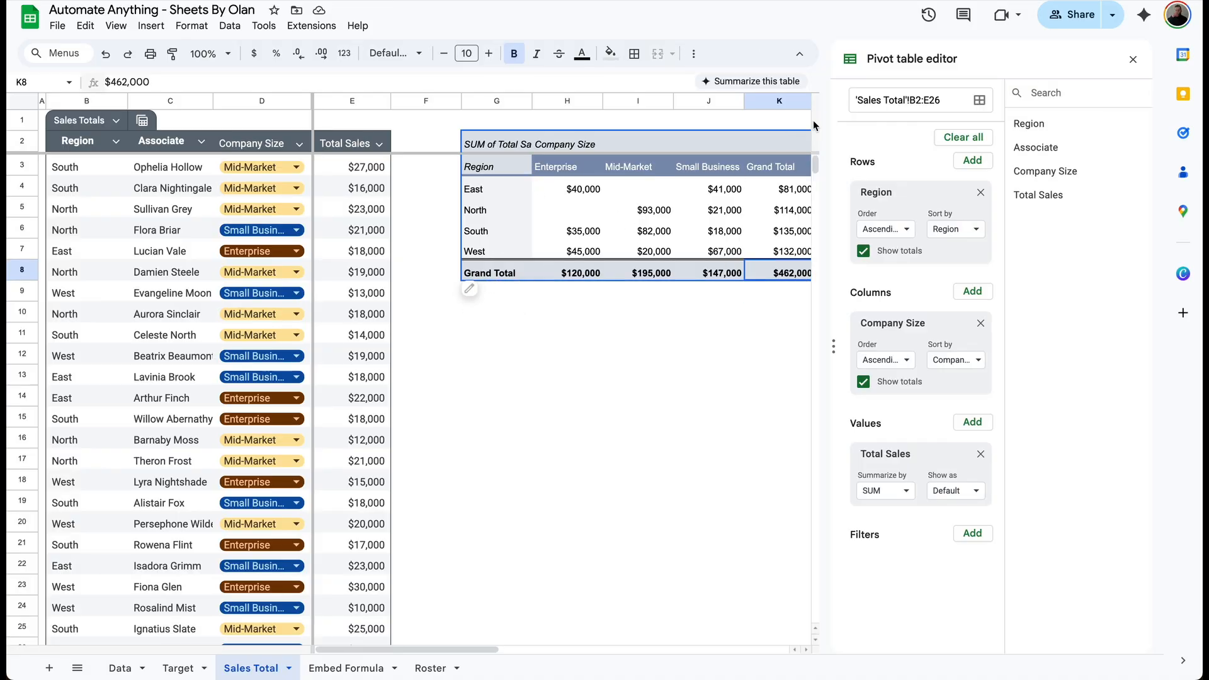
{"action": "left_click", "coordinate": [979, 103]}
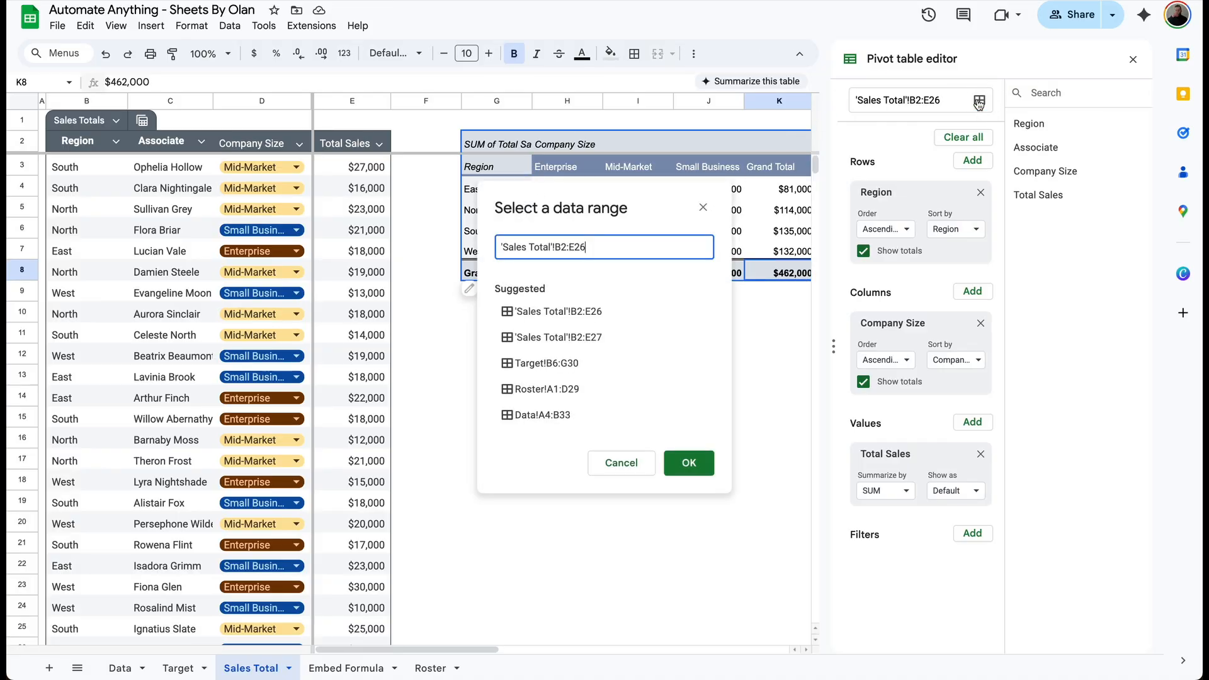
{"action": "scroll", "coordinate": [170, 359], "scroll_direction": "down", "scroll_amount": 3}
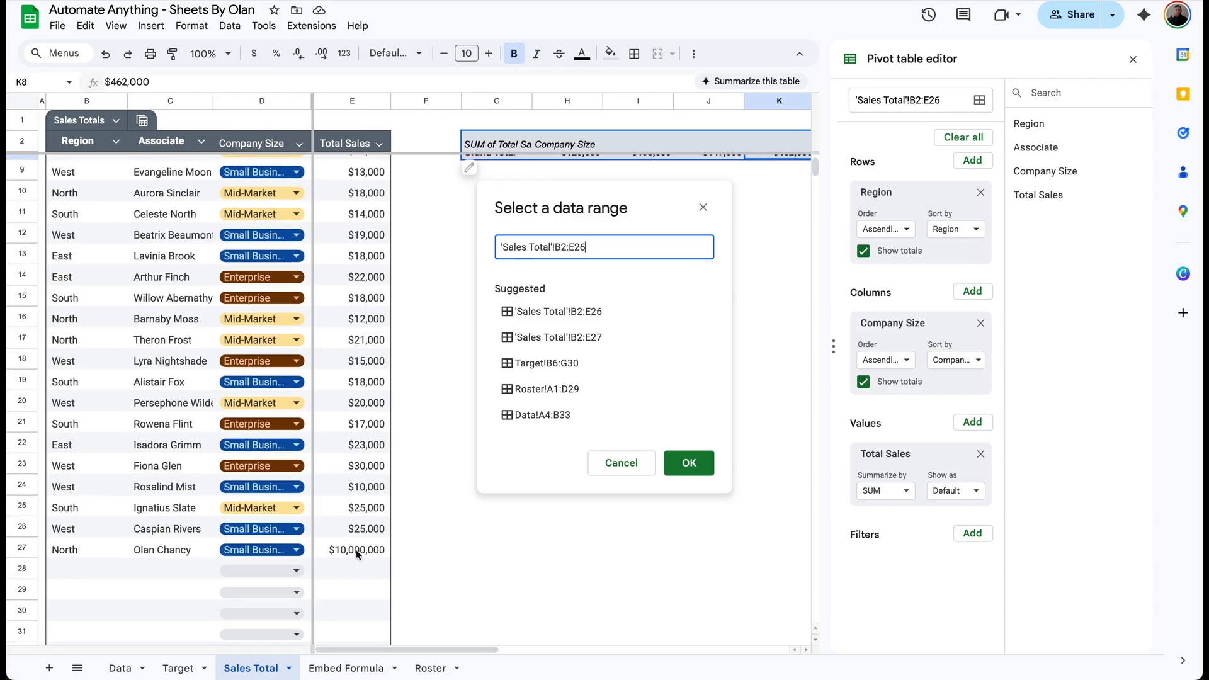
{"action": "left_click", "coordinate": [607, 261]}
{"action": "left_click", "coordinate": [604, 255]}
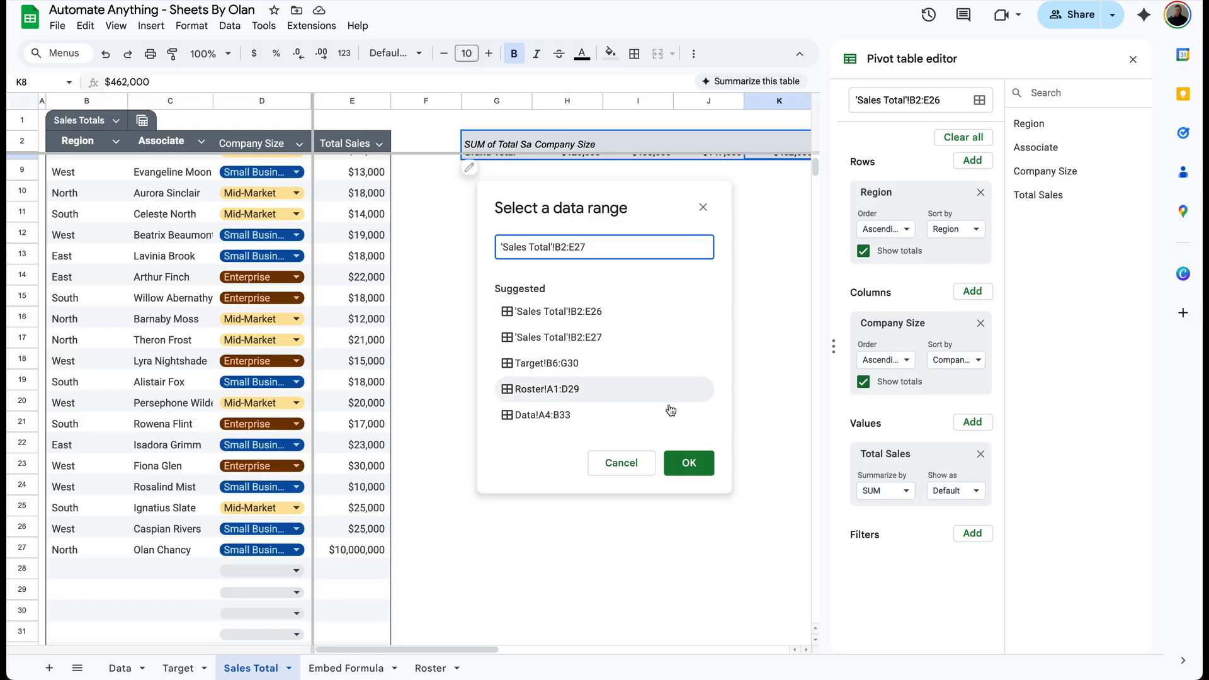
{"action": "left_click", "coordinate": [689, 463]}
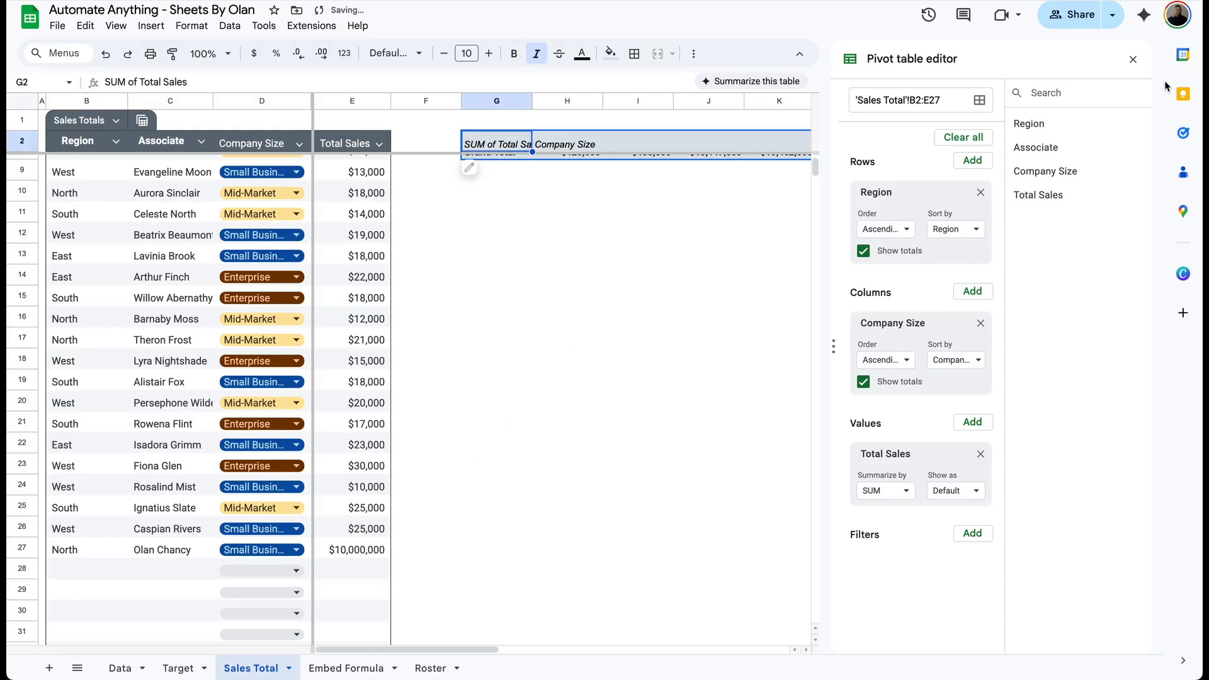
- Close the pivot table editor and check the overall grand total against the added sales record
{"action": "left_click", "coordinate": [1133, 59]}
{"action": "left_click", "coordinate": [807, 196]}
{"action": "scroll", "coordinate": [810, 202], "scroll_direction": "up", "scroll_amount": 2}
{"action": "left_click", "coordinate": [772, 254]}
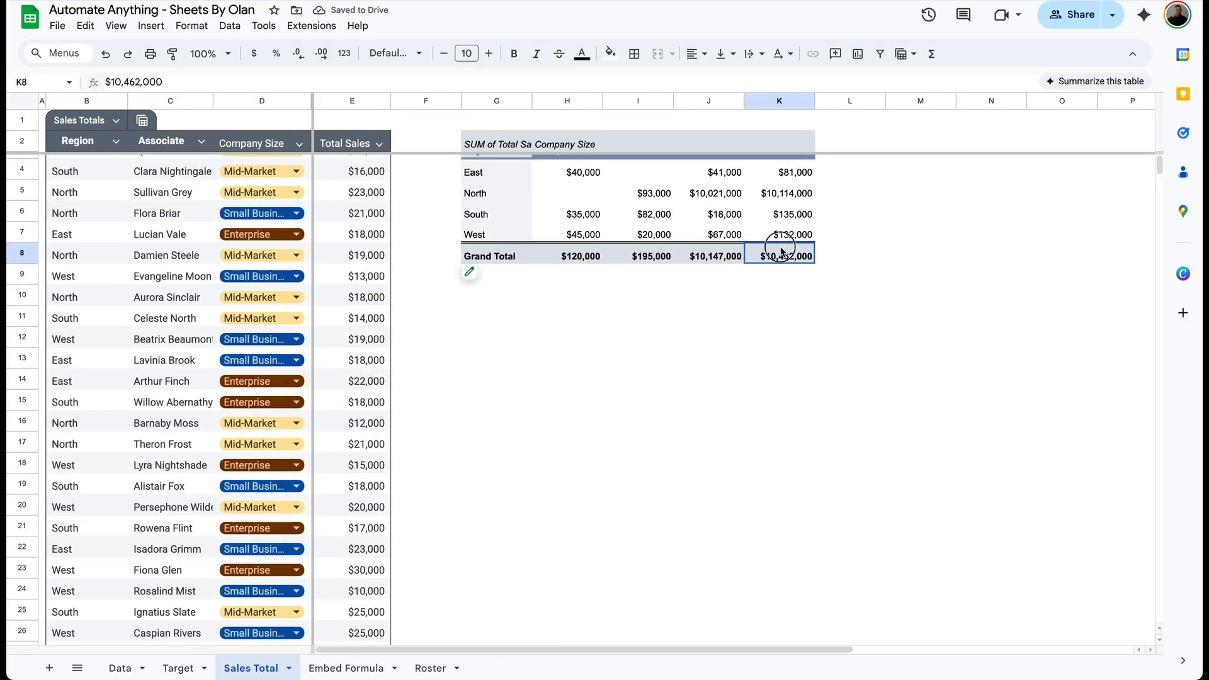
{"action": "scroll", "coordinate": [771, 259], "scroll_direction": "up", "scroll_amount": 1}
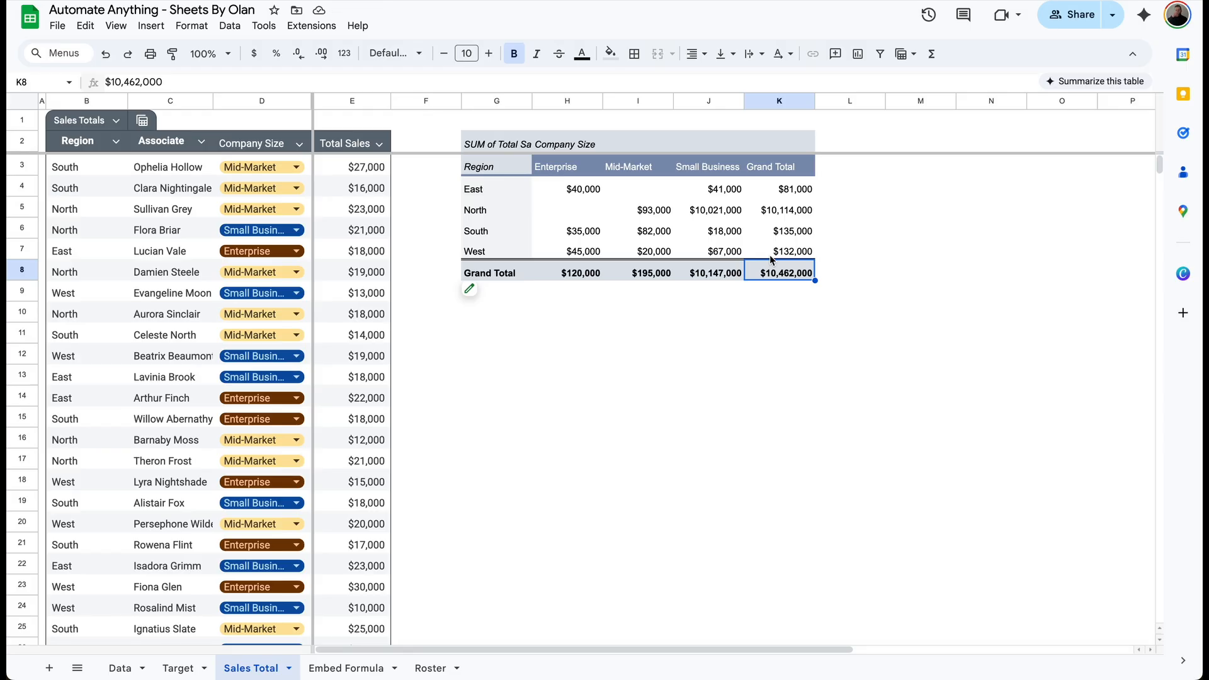
- Delete the pivot table at G2 and clear the added sales record in row 27
{"action": "left_click", "coordinate": [501, 150]}
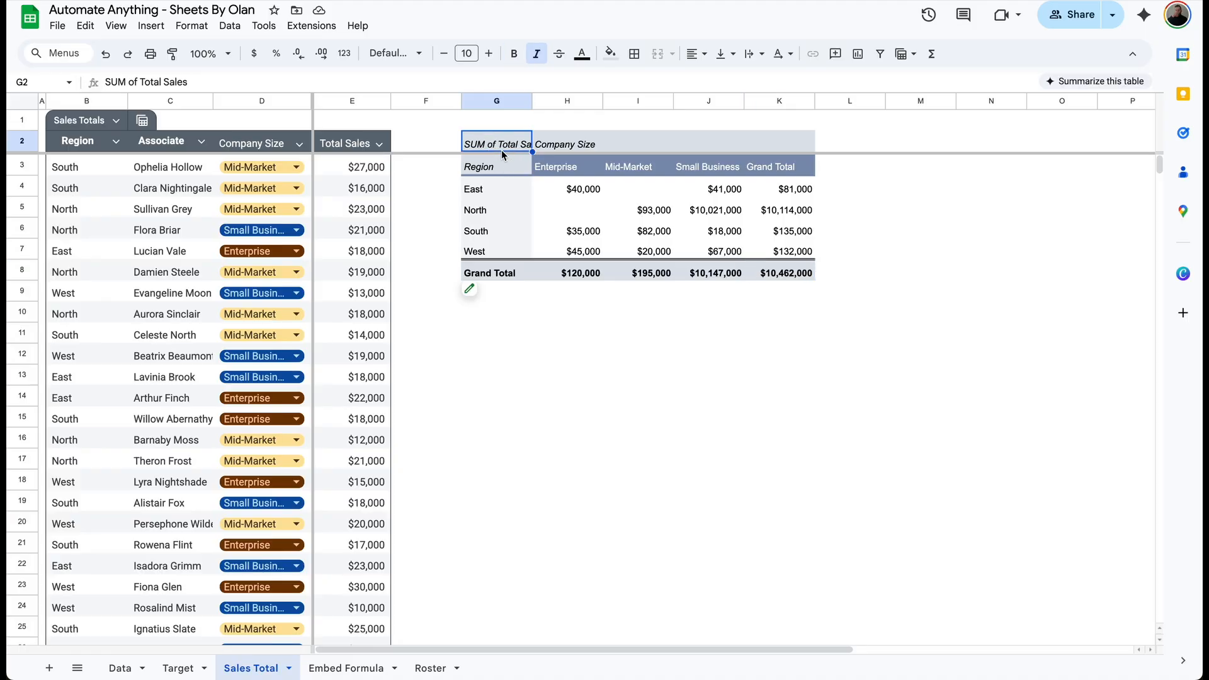
{"action": "key", "text": "Delete"}
{"action": "scroll", "coordinate": [104, 169], "scroll_direction": "down", "scroll_amount": 5}
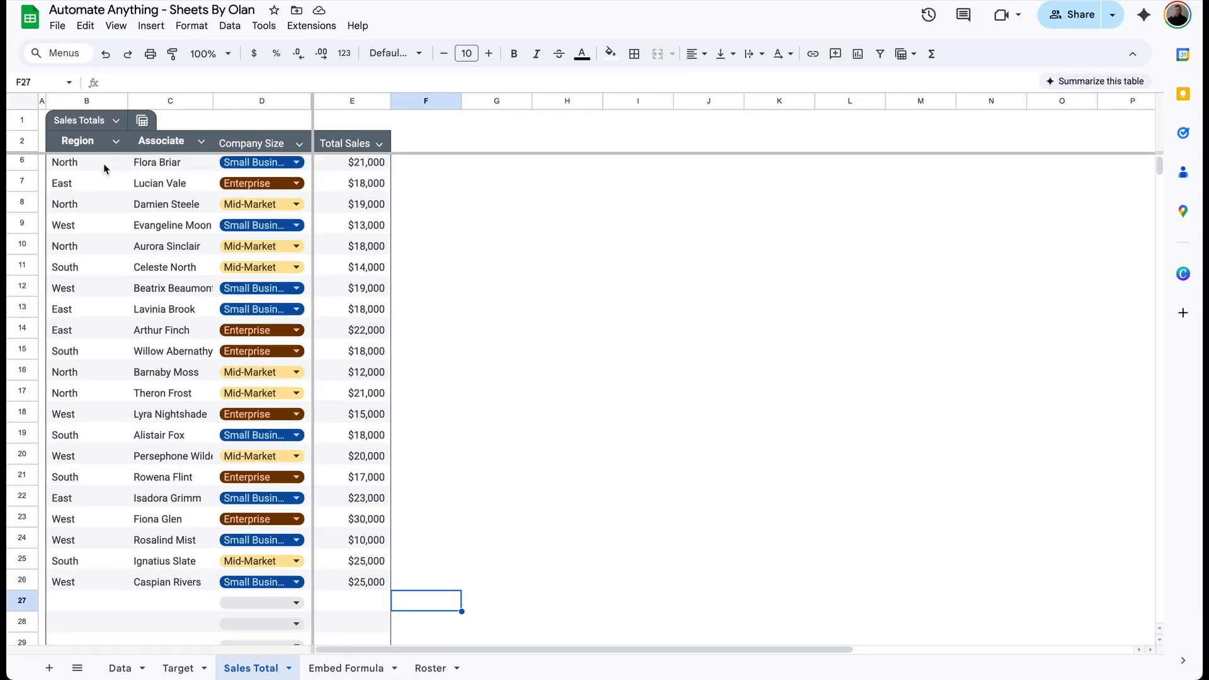
- Insert a pivot table based on the entire columns B:E on the existing sheet at cell G2
{"action": "left_click_drag", "start_coordinate": [93, 104], "coordinate": [353, 101]}
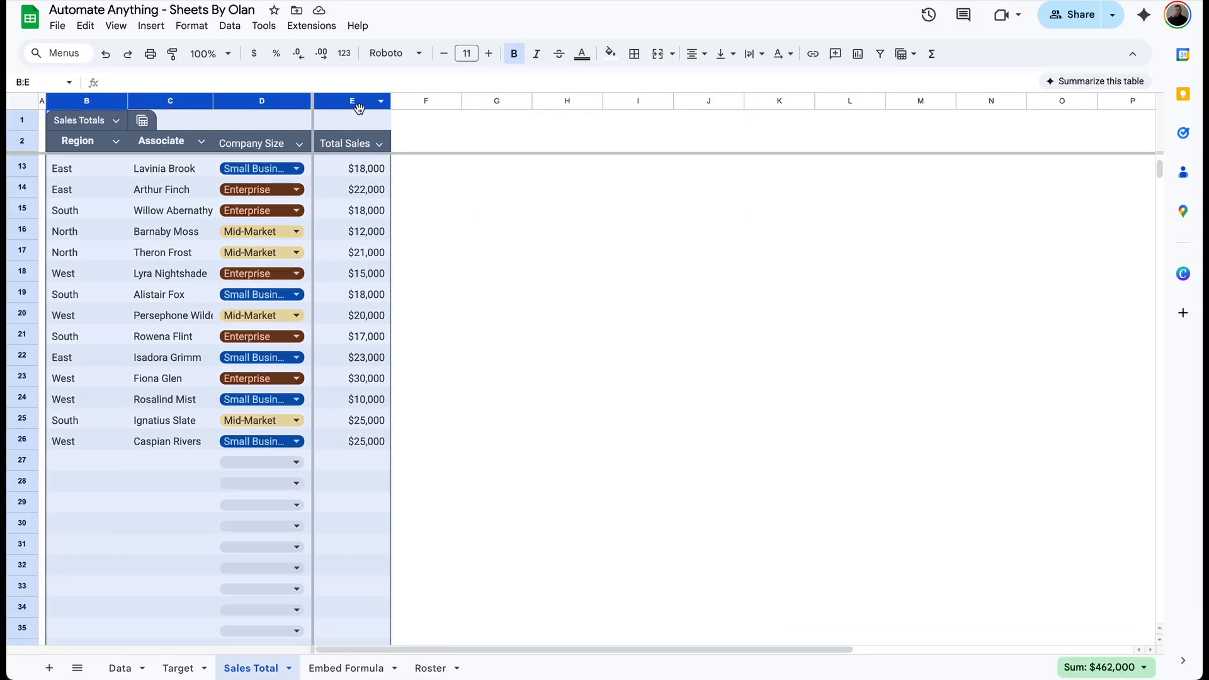
{"action": "left_click", "coordinate": [152, 25]}
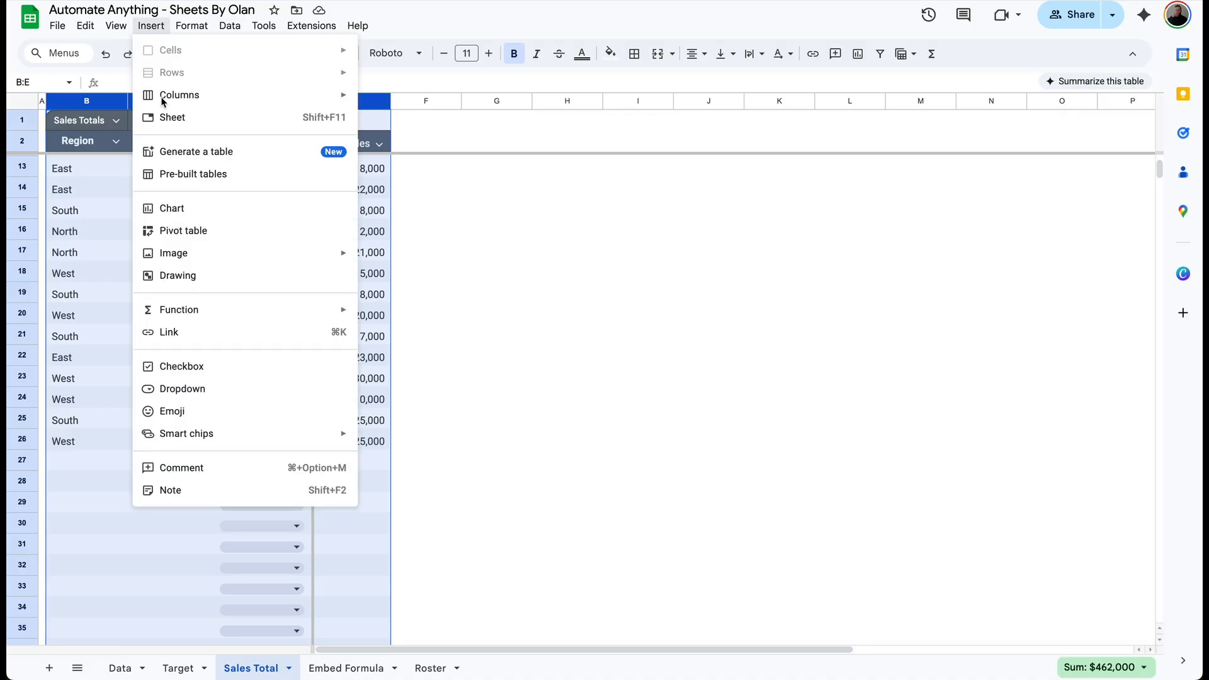
{"action": "left_click", "coordinate": [216, 233]}
{"action": "left_click", "coordinate": [528, 390]}
{"action": "left_click", "coordinate": [701, 418]}
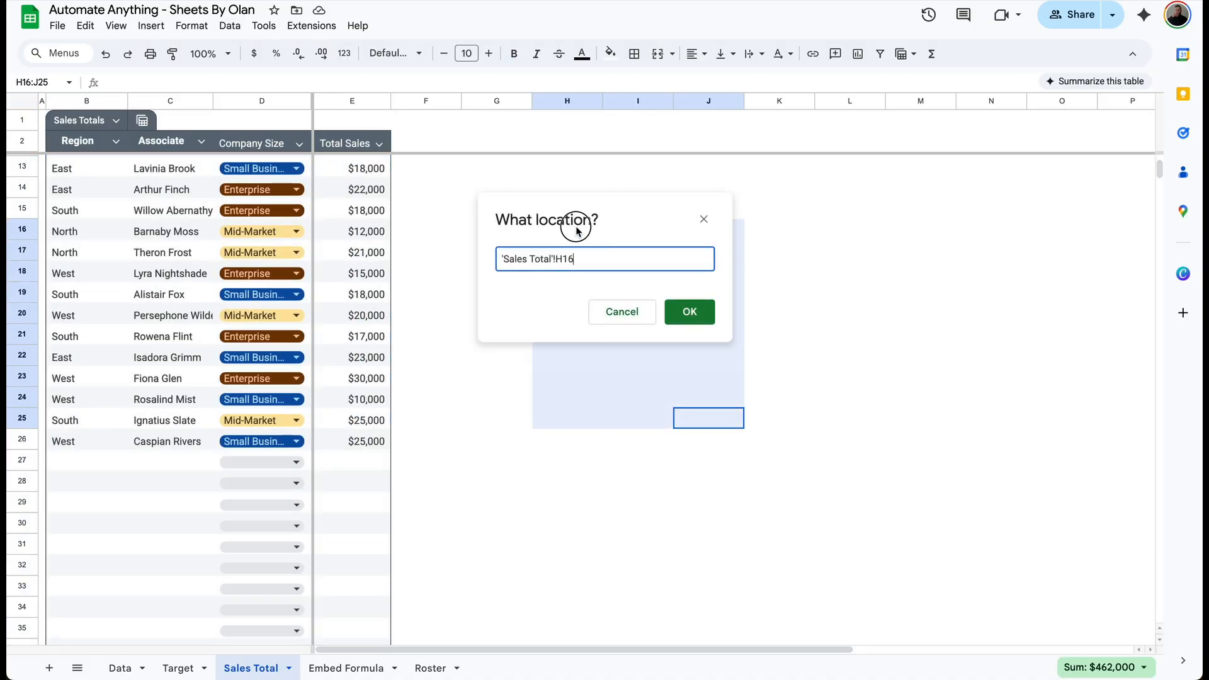
{"action": "left_click", "coordinate": [512, 143]}
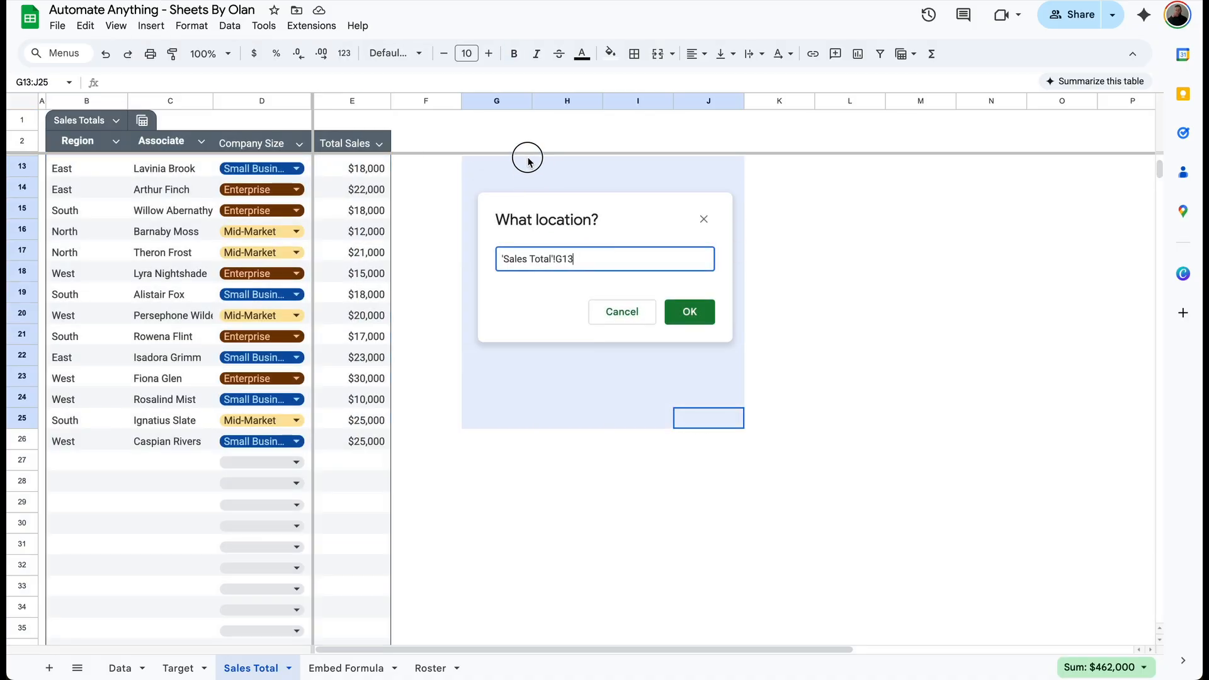
{"action": "left_click", "coordinate": [686, 310]}
{"action": "left_click", "coordinate": [684, 467]}
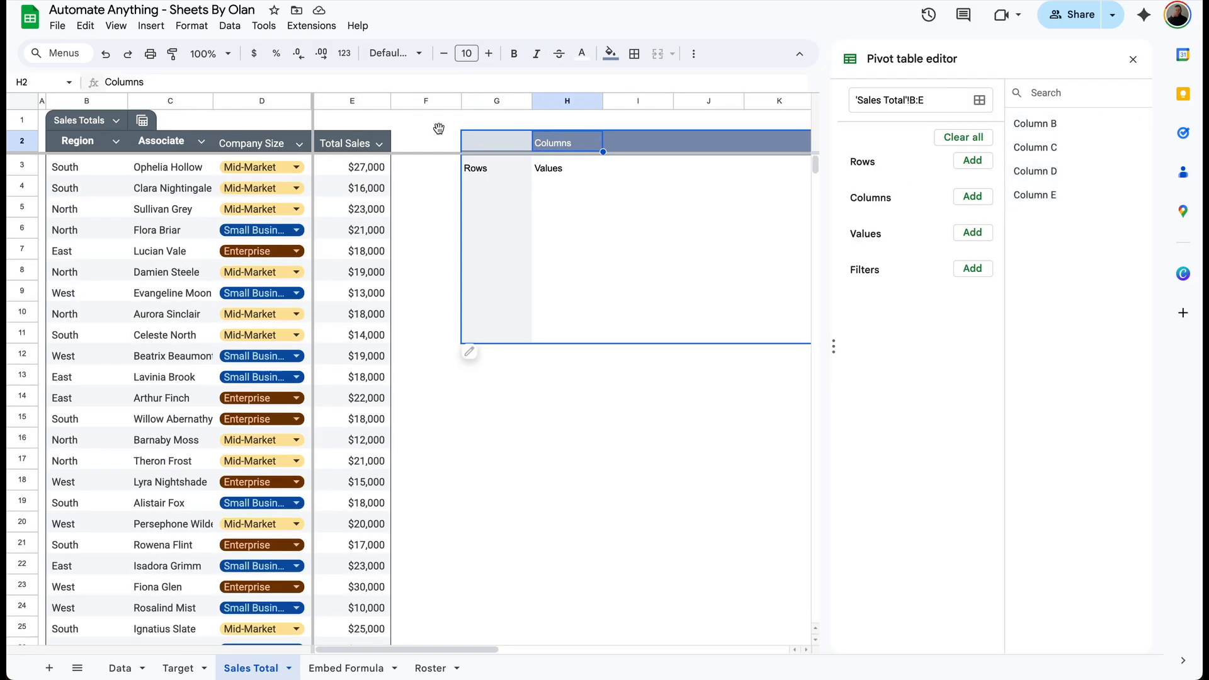
- Try to make the pivot table's source range start at row 2 by setting it to 'Sales Total'!B2:E
{"action": "left_click", "coordinate": [183, 122]}
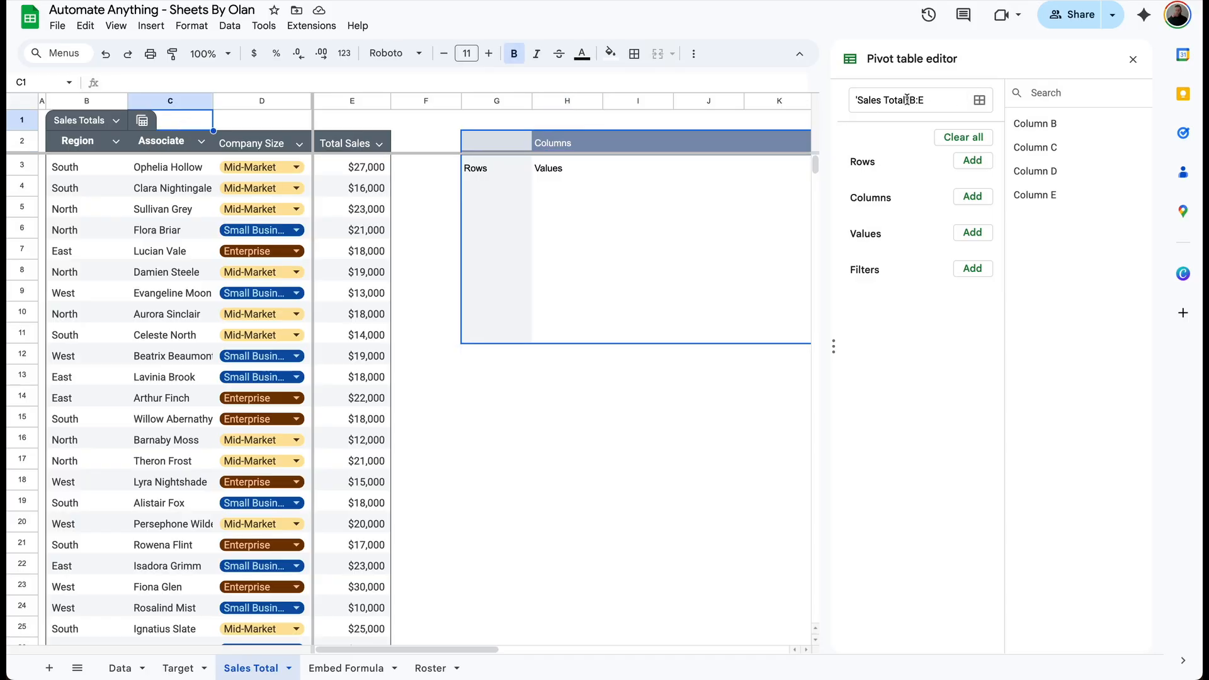
{"action": "left_click", "coordinate": [913, 103]}
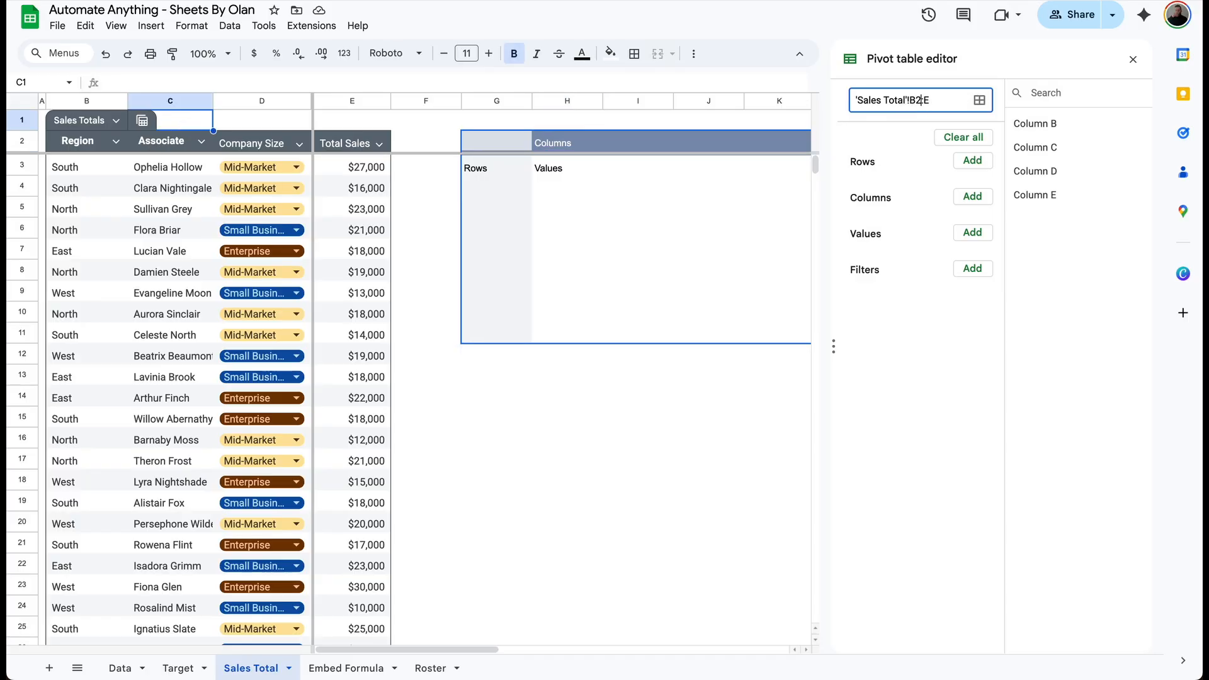
{"action": "key", "text": "Return"}
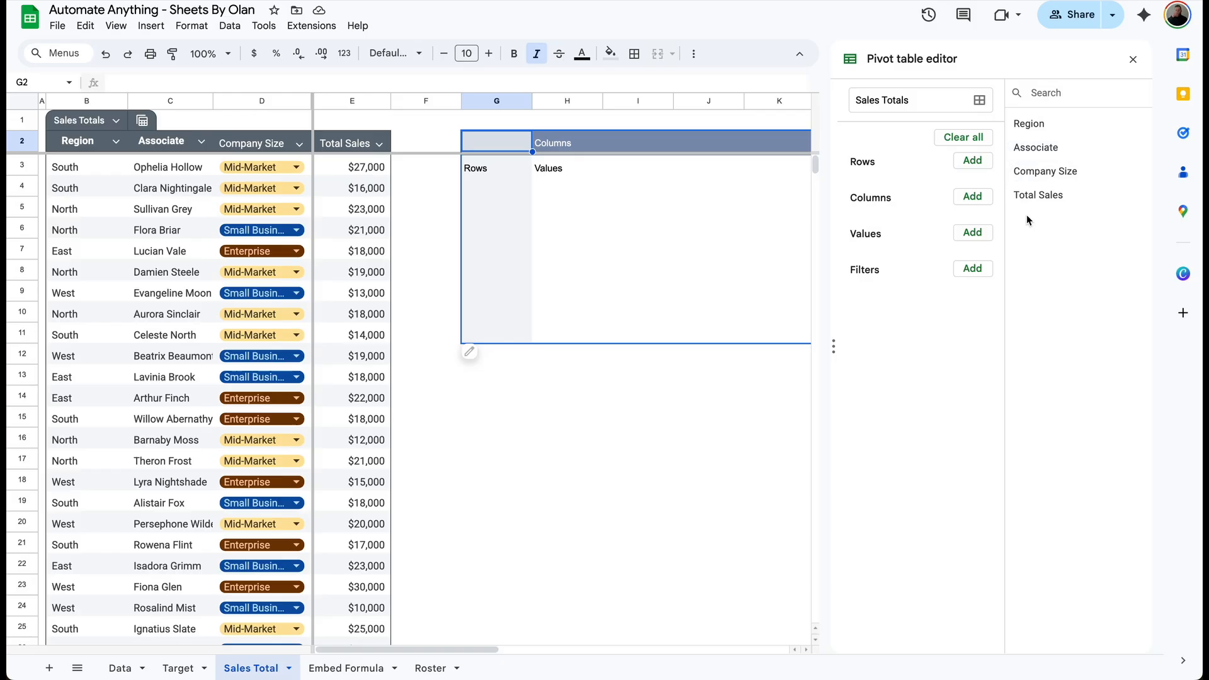
- Set the pivot table's data range to the entire columns 'Sales Total'!B:E
{"action": "left_click", "coordinate": [979, 100]}
{"action": "left_click_drag", "start_coordinate": [87, 101], "coordinate": [348, 98]}
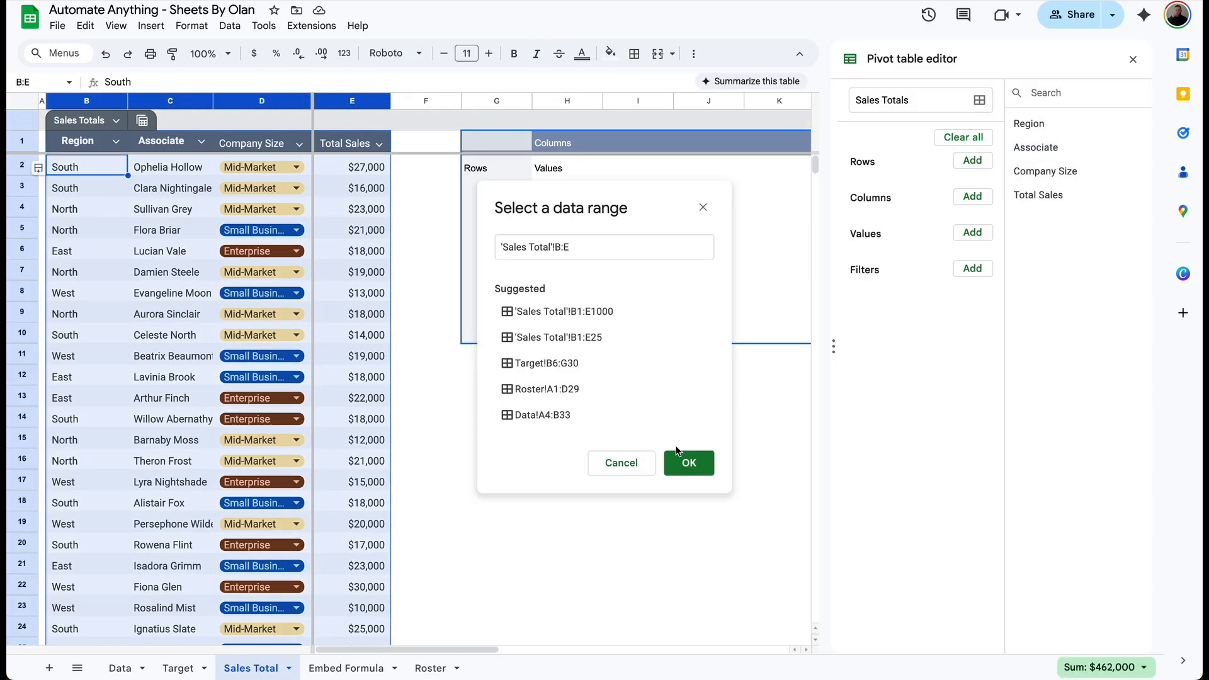
{"action": "left_click", "coordinate": [689, 463]}
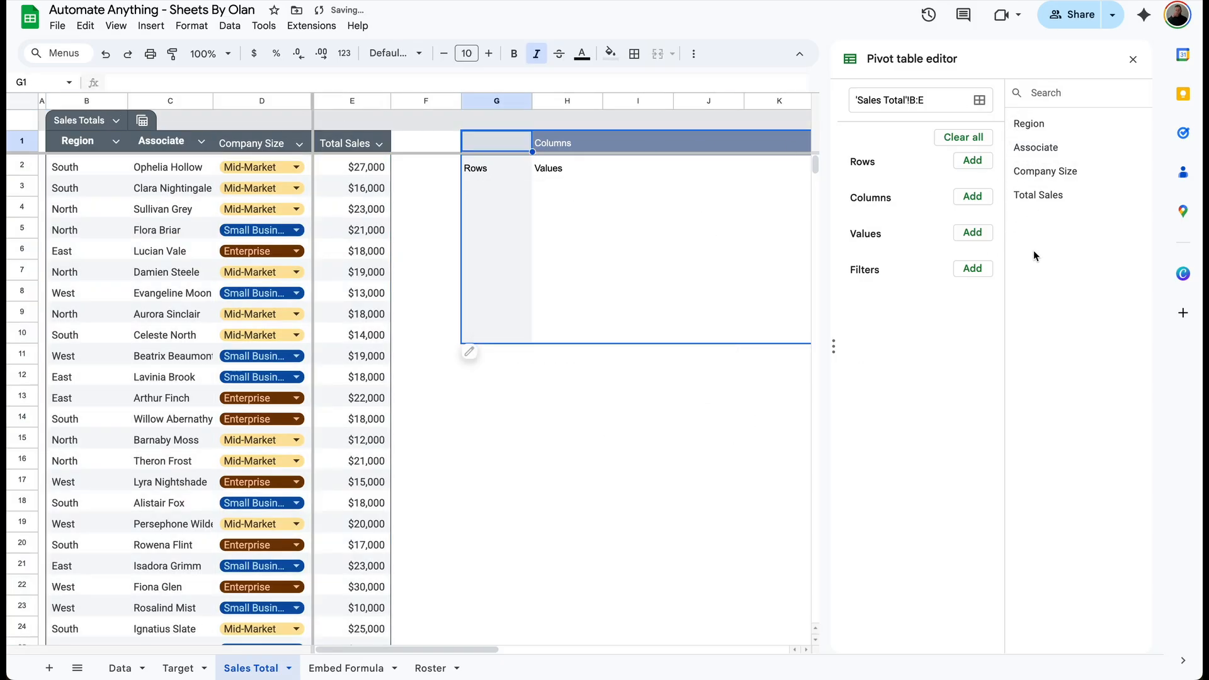
- Lay out the pivot table with Region as rows, Company Size as columns and Total Sales as values
{"action": "left_click_drag", "start_coordinate": [1032, 124], "coordinate": [893, 190]}
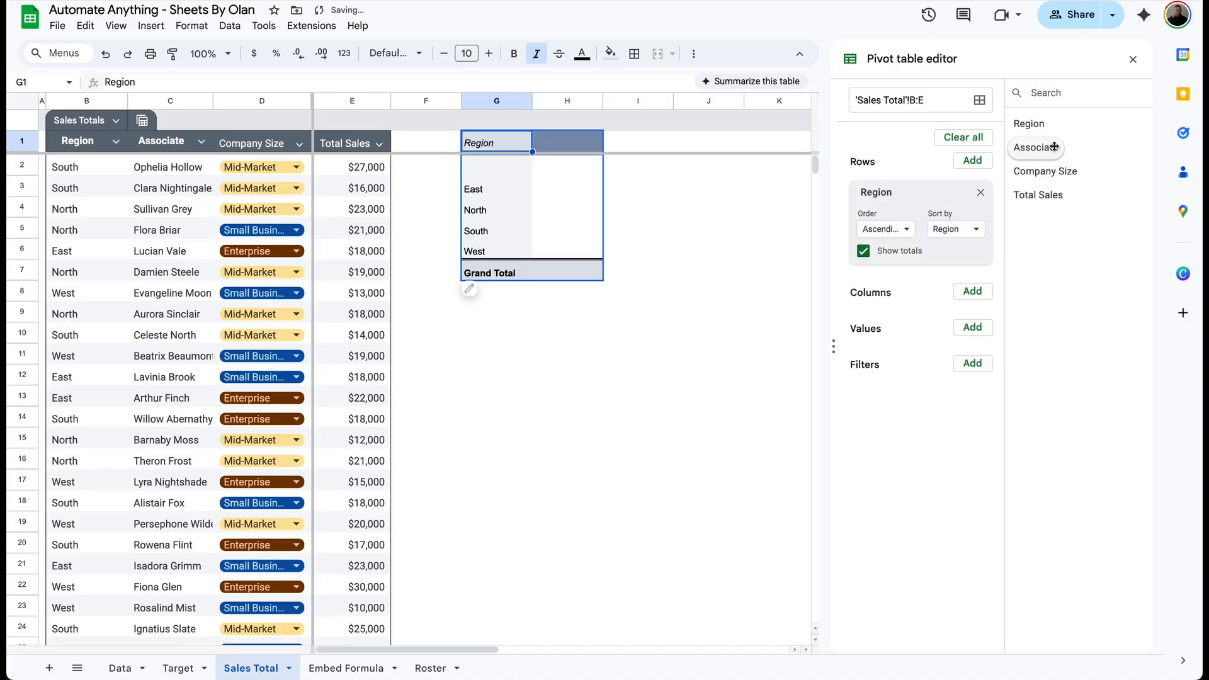
{"action": "left_click_drag", "start_coordinate": [1039, 169], "coordinate": [913, 321]}
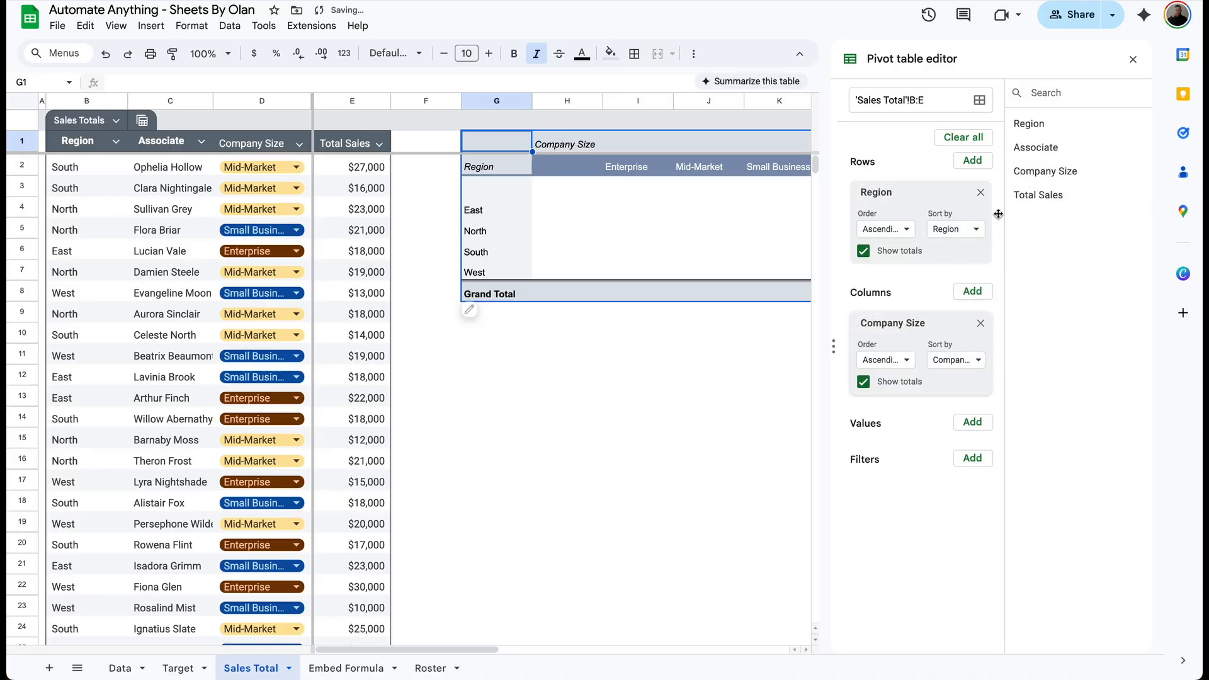
{"action": "left_click_drag", "start_coordinate": [1039, 195], "coordinate": [905, 459]}
{"action": "scroll", "coordinate": [641, 275], "scroll_direction": "right", "scroll_amount": 1}
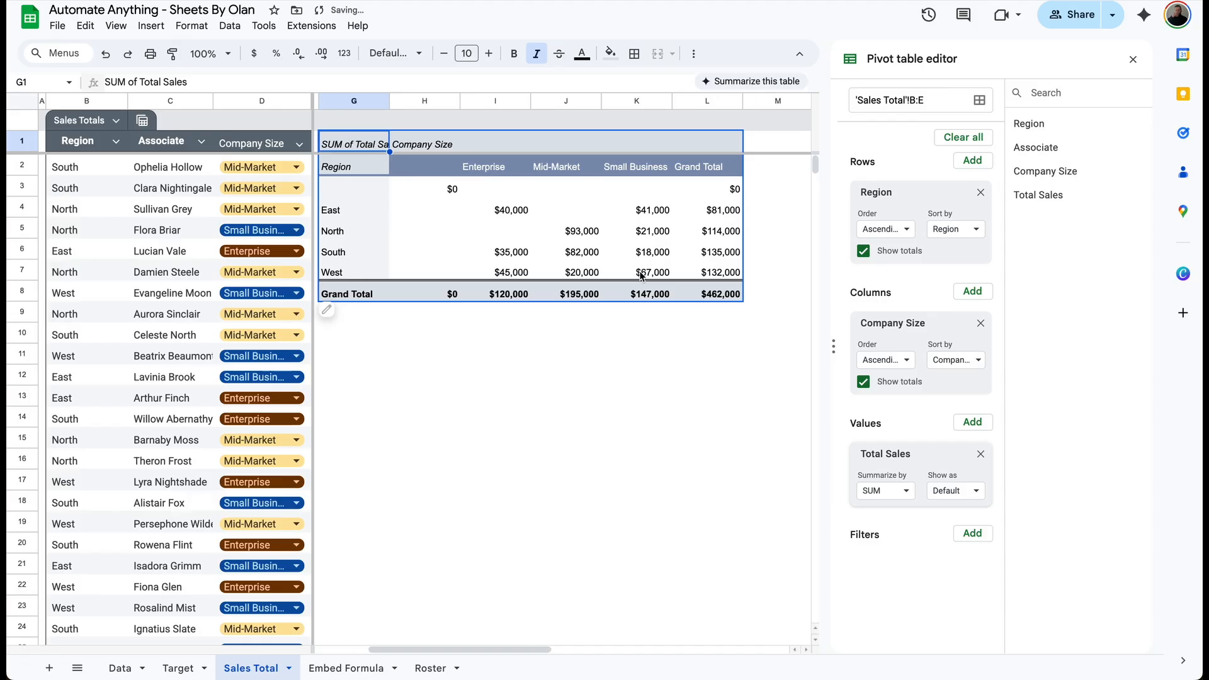
- Add a Region filter to the pivot table and exclude the blank values from it
{"action": "scroll", "coordinate": [641, 275], "scroll_direction": "left", "scroll_amount": 1}
{"action": "left_click", "coordinate": [386, 184]}
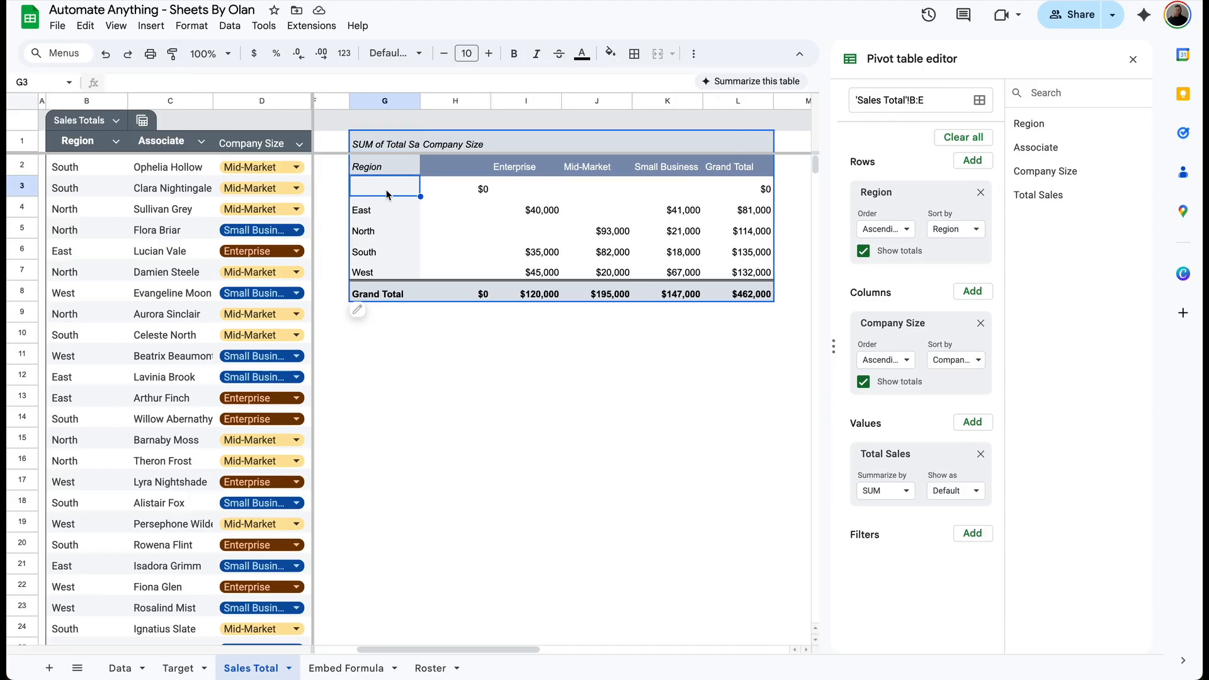
{"action": "scroll", "coordinate": [201, 276], "scroll_direction": "down", "scroll_amount": 5}
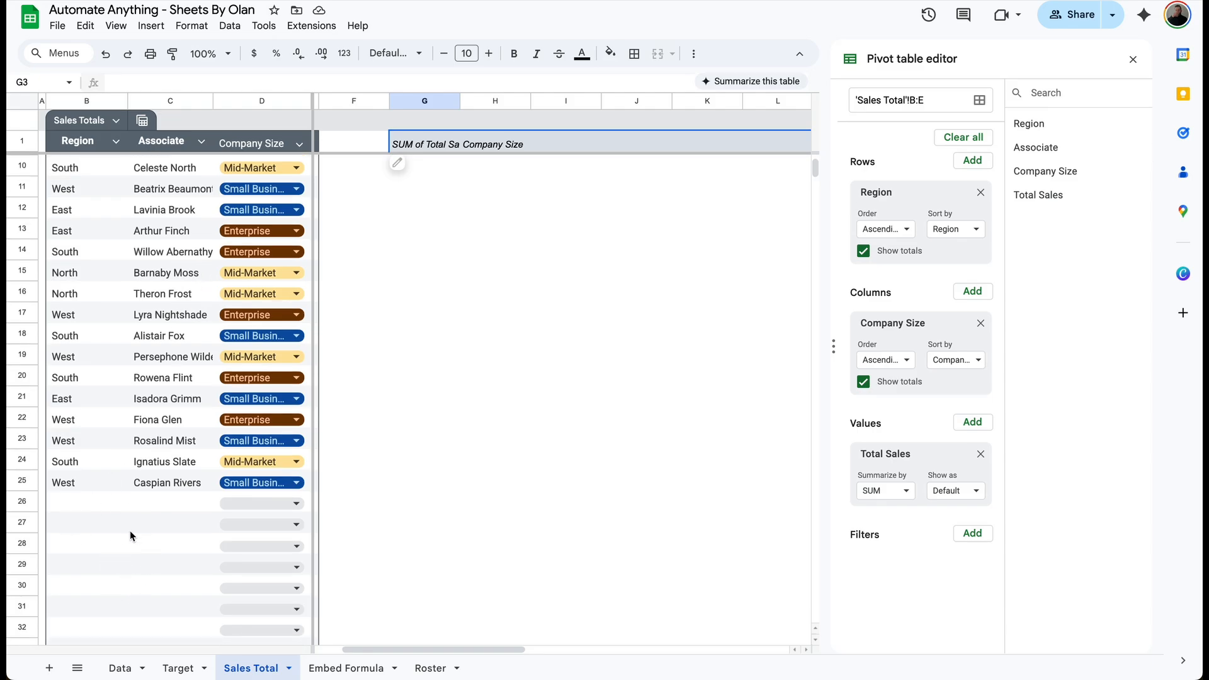
{"action": "scroll", "coordinate": [504, 383], "scroll_direction": "up", "scroll_amount": 5}
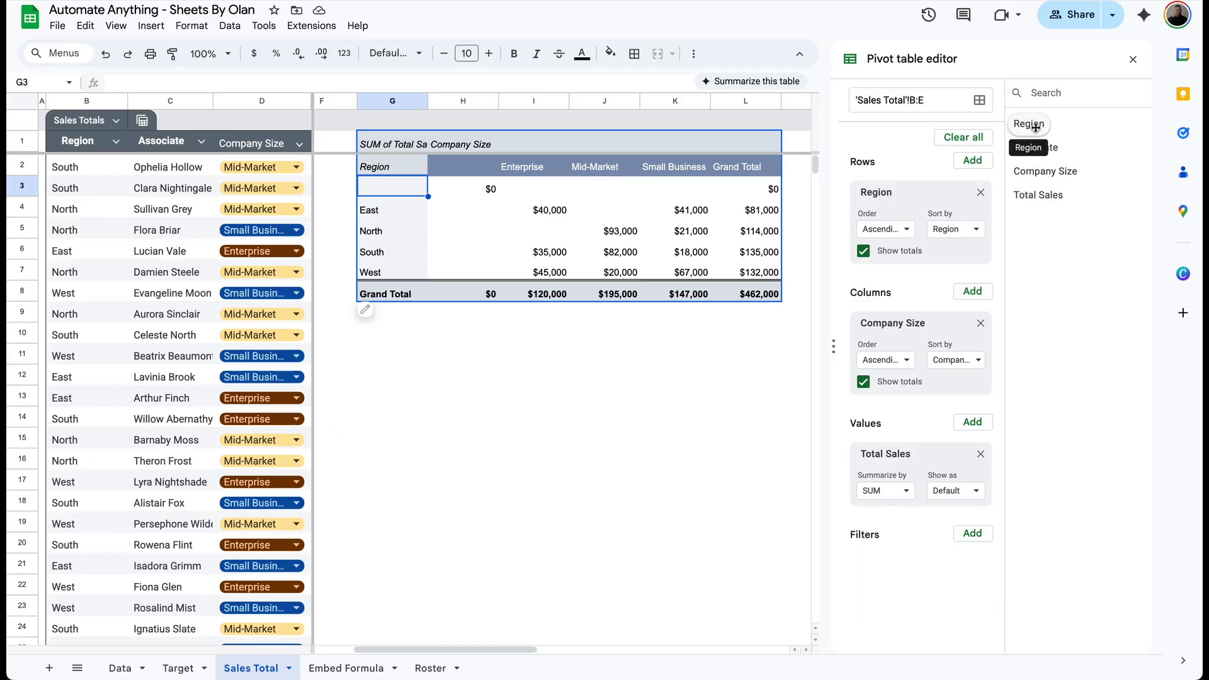
{"action": "left_click_drag", "start_coordinate": [1036, 128], "coordinate": [890, 578]}
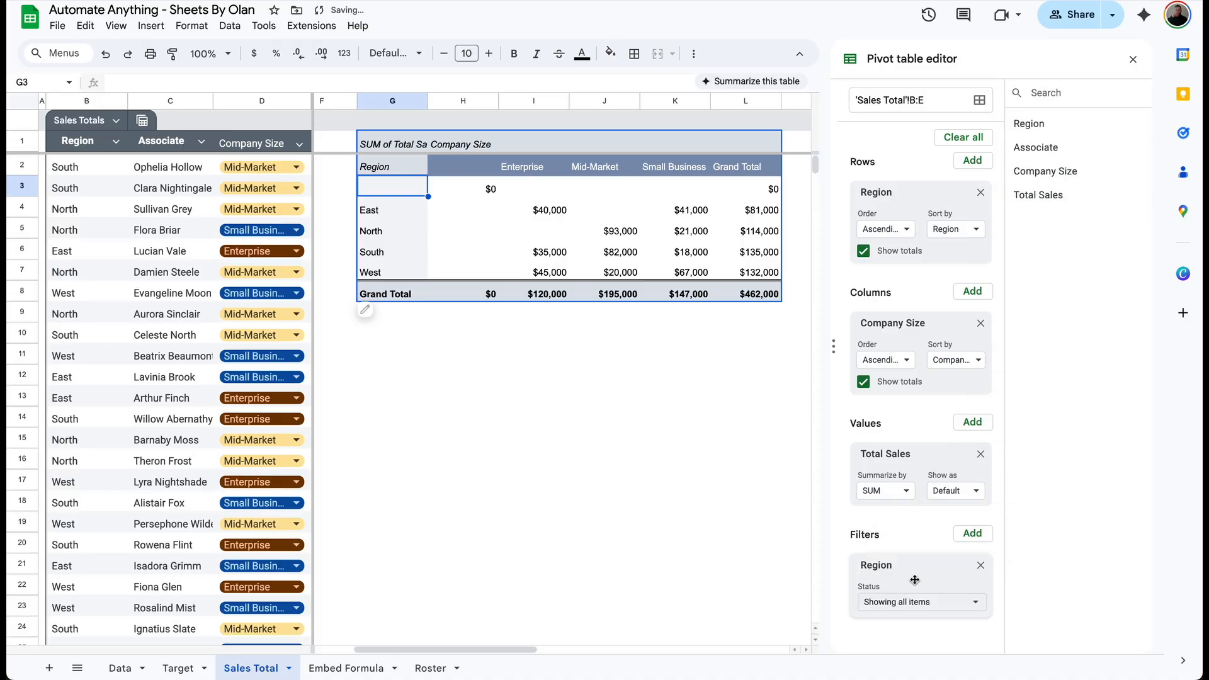
{"action": "left_click", "coordinate": [937, 613]}
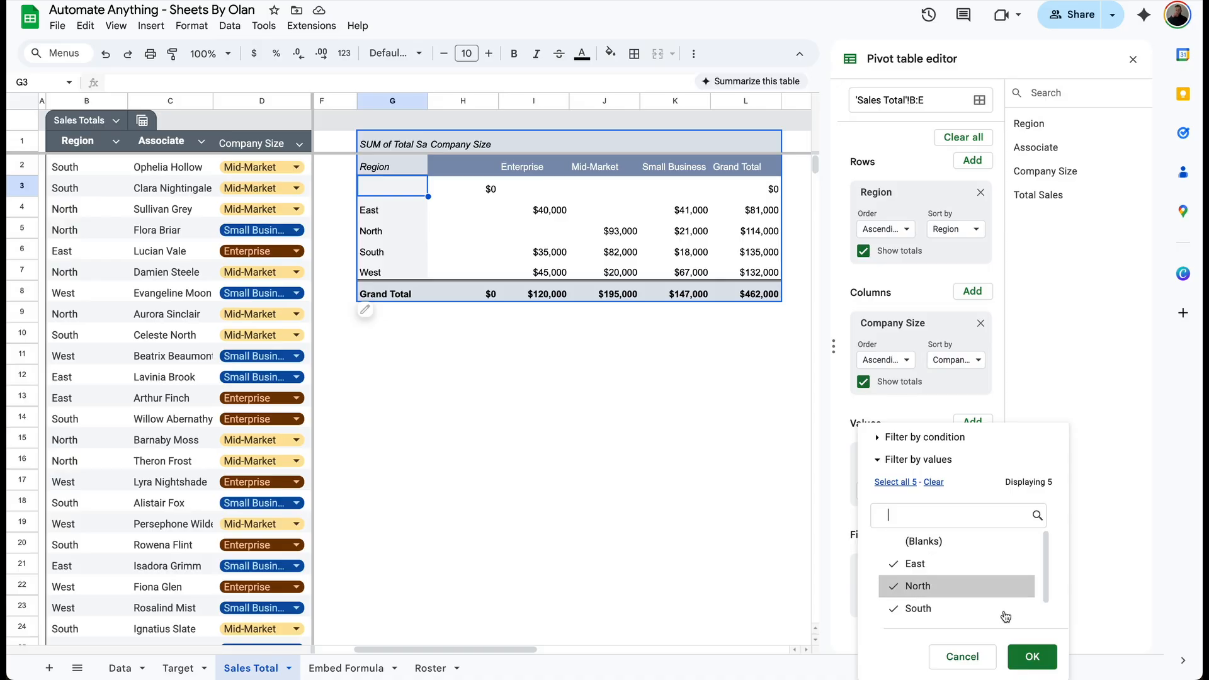
{"action": "left_click", "coordinate": [1036, 662]}
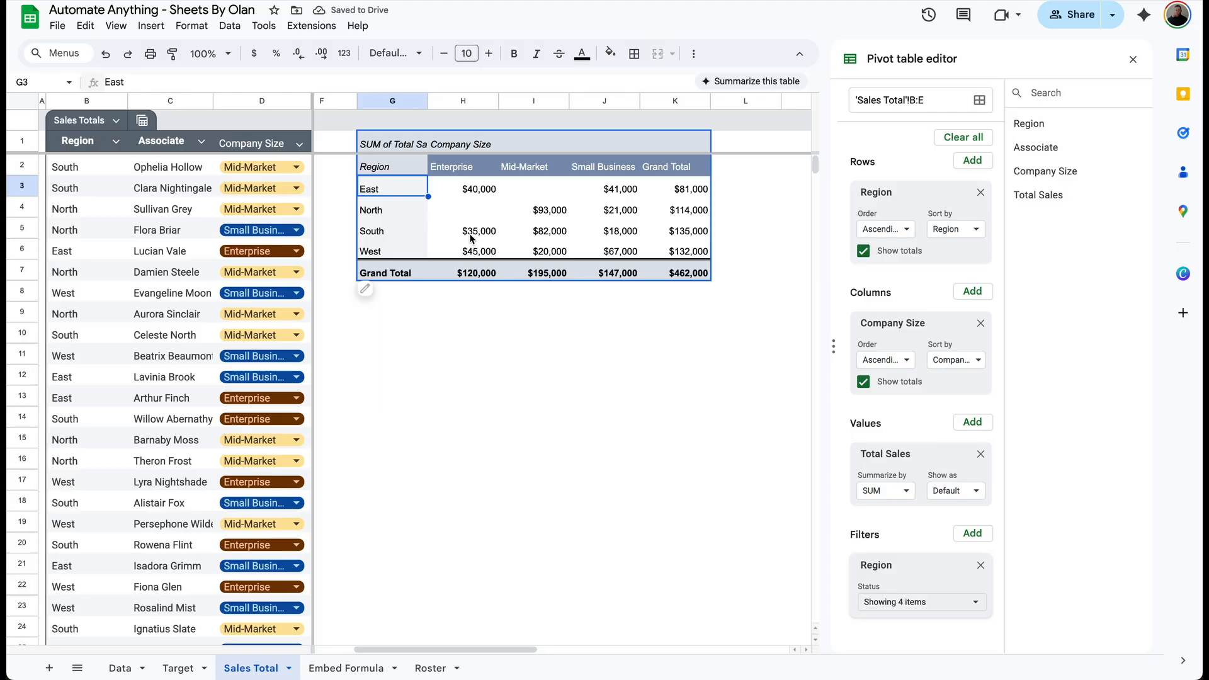
- Change the region in cell B10 to Southwest to test the pivot table's value-based filter
{"action": "left_click", "coordinate": [74, 340]}
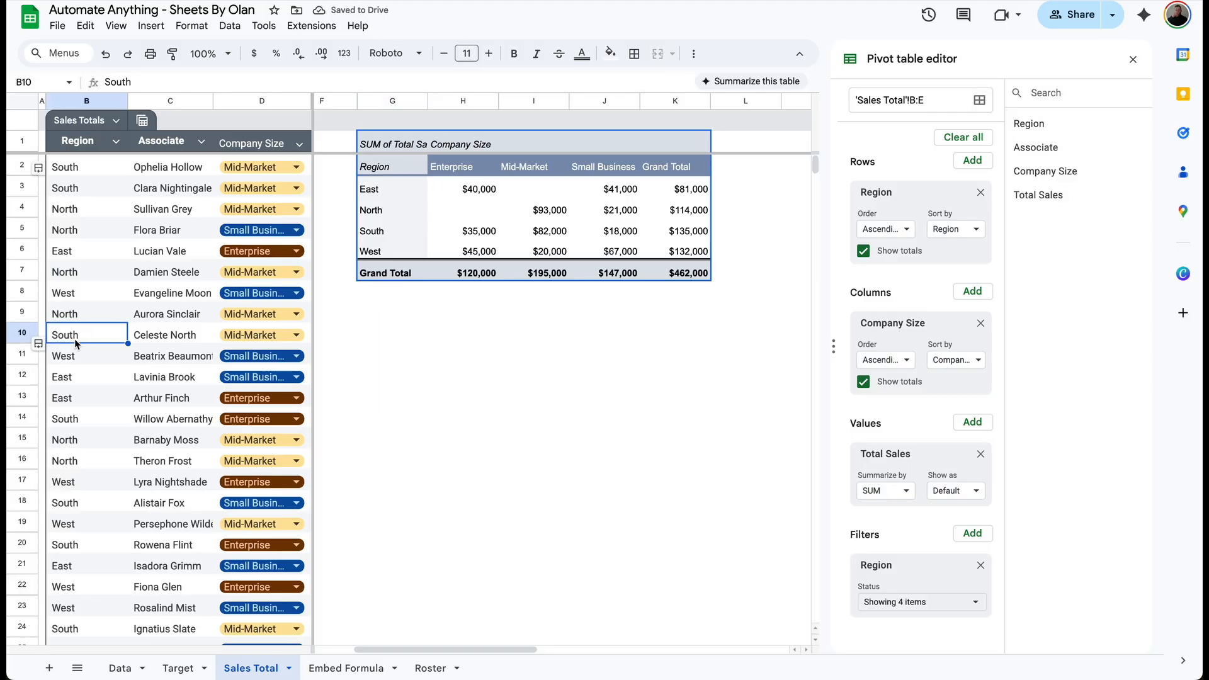
{"action": "type", "text": "Southwest"}
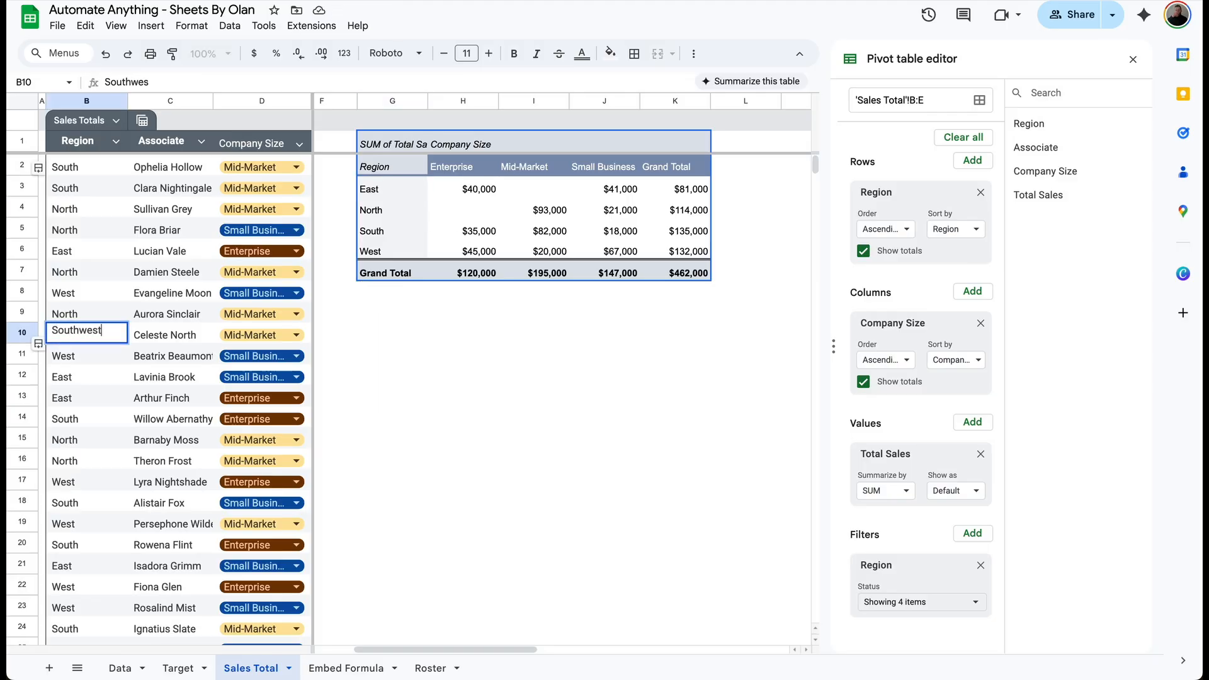
{"action": "key", "text": "Return"}
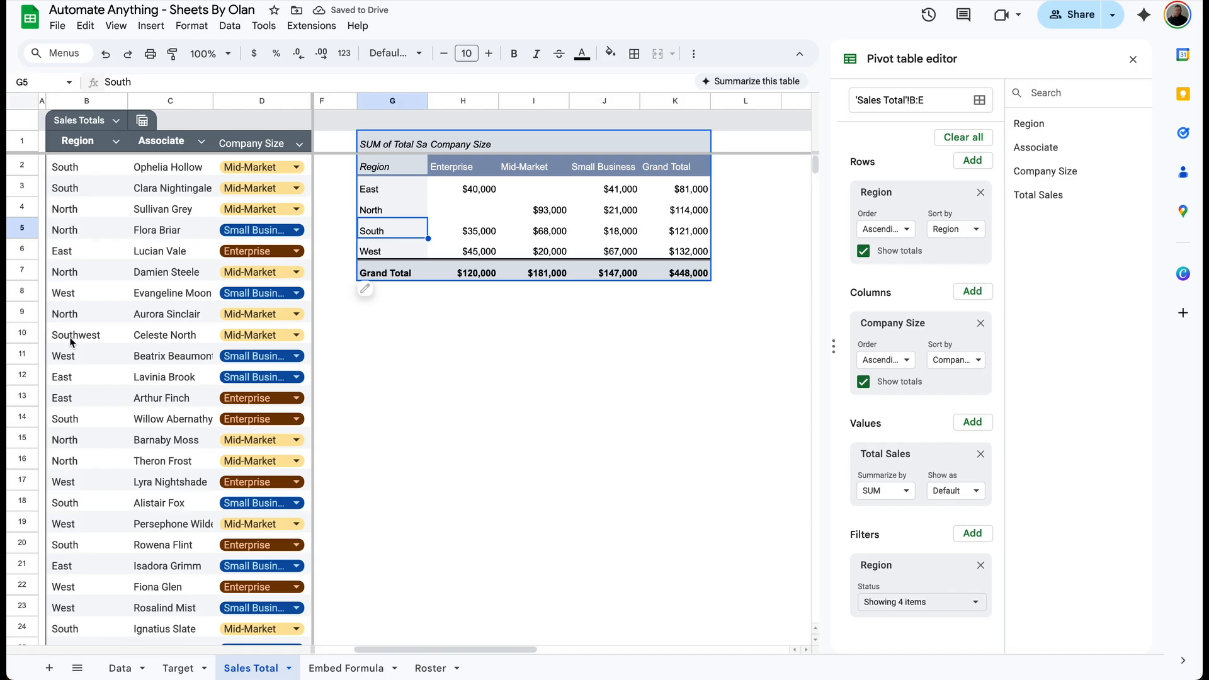
{"action": "left_click", "coordinate": [72, 340]}
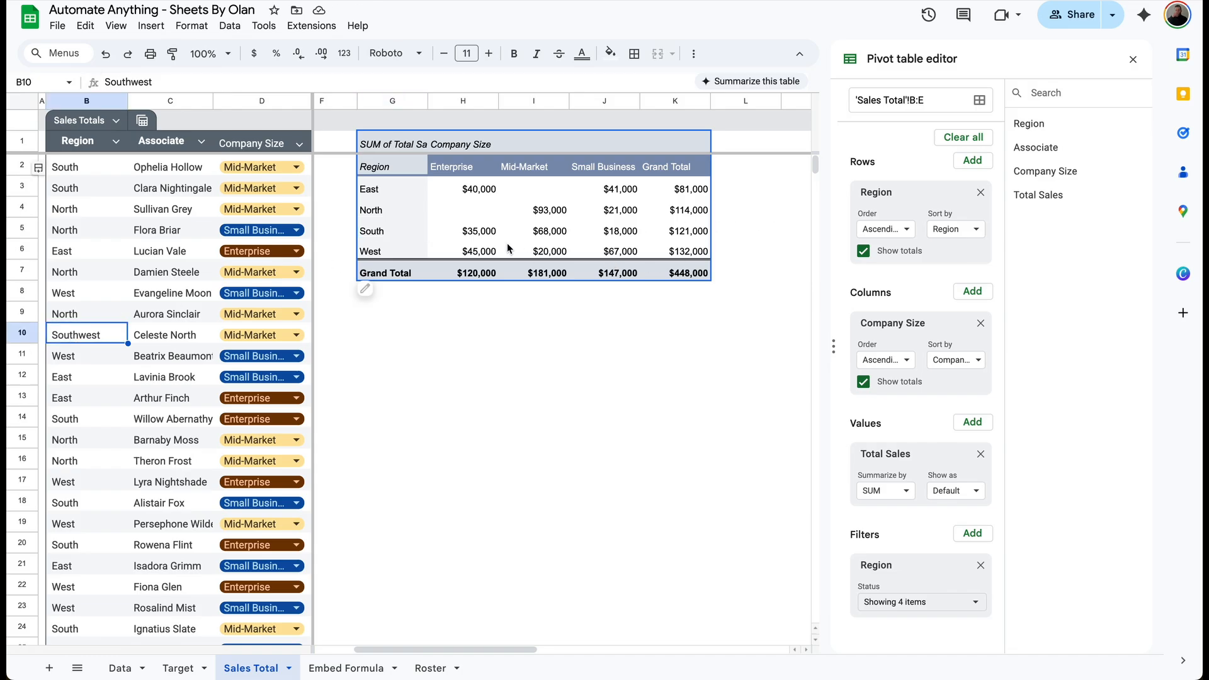
- Examine the Region filter's value list without changing it, and undo the Southwest entry in B10
{"action": "left_click", "coordinate": [920, 600]}
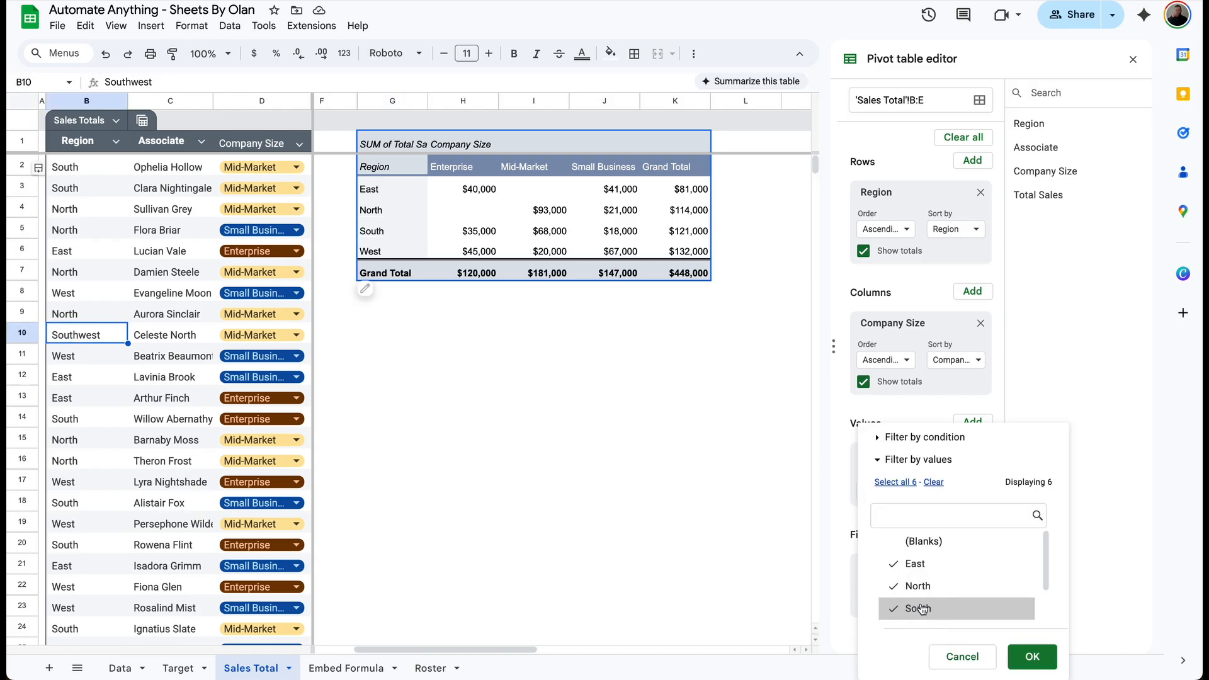
{"action": "scroll", "coordinate": [962, 559], "scroll_direction": "down", "scroll_amount": 1}
{"action": "scroll", "coordinate": [974, 551], "scroll_direction": "up", "scroll_amount": 1}
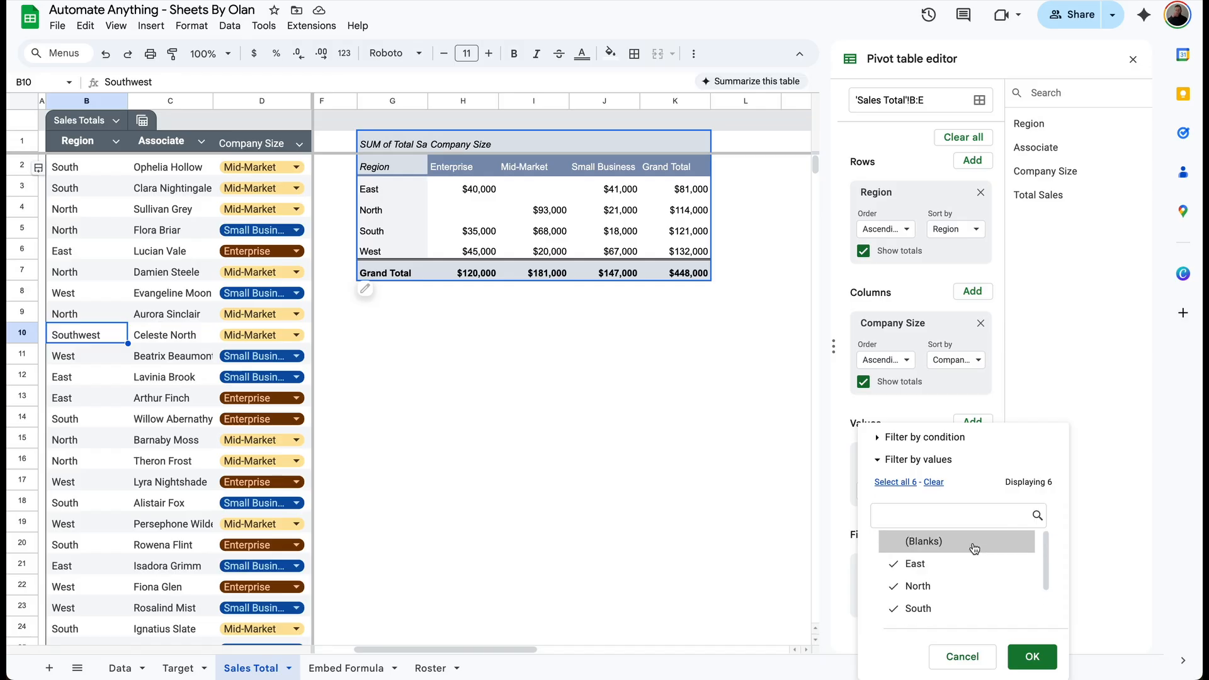
{"action": "scroll", "coordinate": [974, 547], "scroll_direction": "down", "scroll_amount": 2}
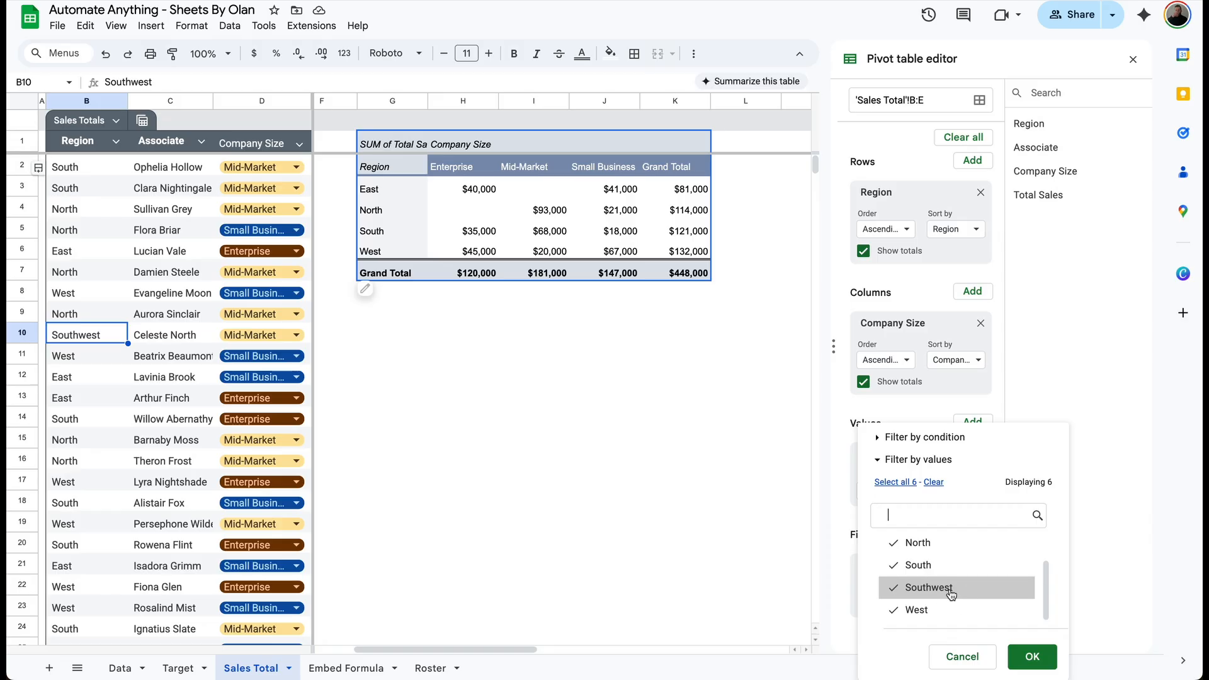
{"action": "left_click", "coordinate": [976, 657]}
{"action": "key", "text": "ctrl+z"}
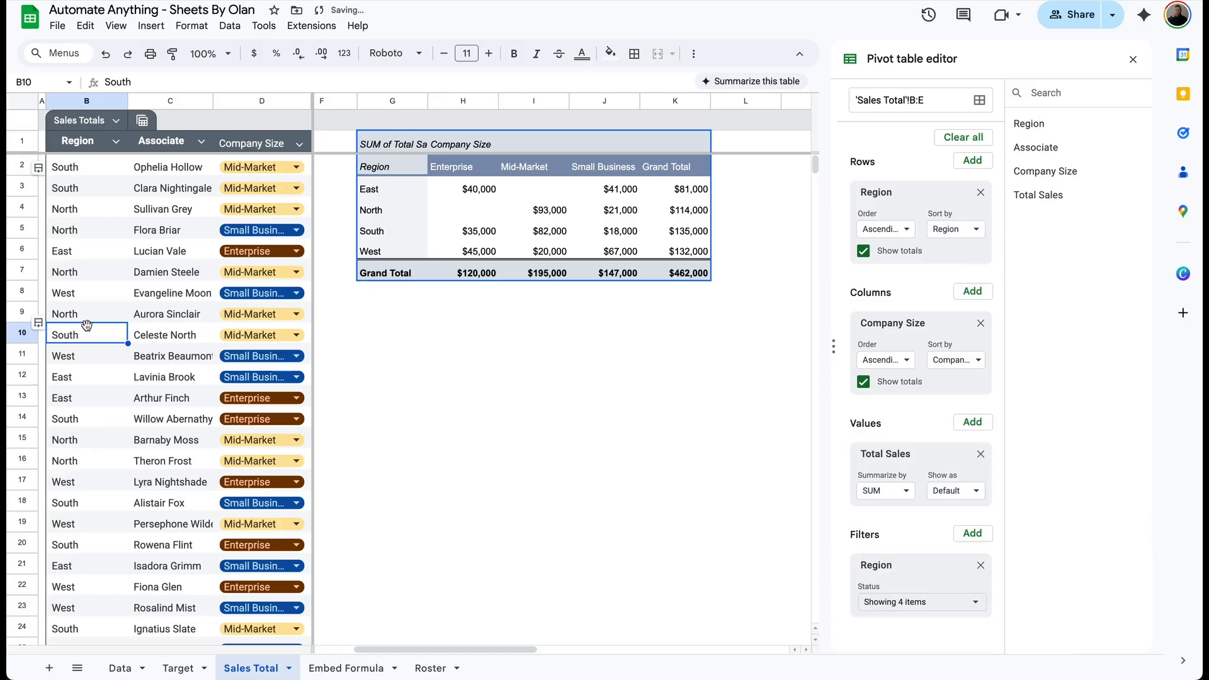
- Reselect all values in the Region filter and set its condition to Is not empty
{"action": "left_click", "coordinate": [943, 604]}
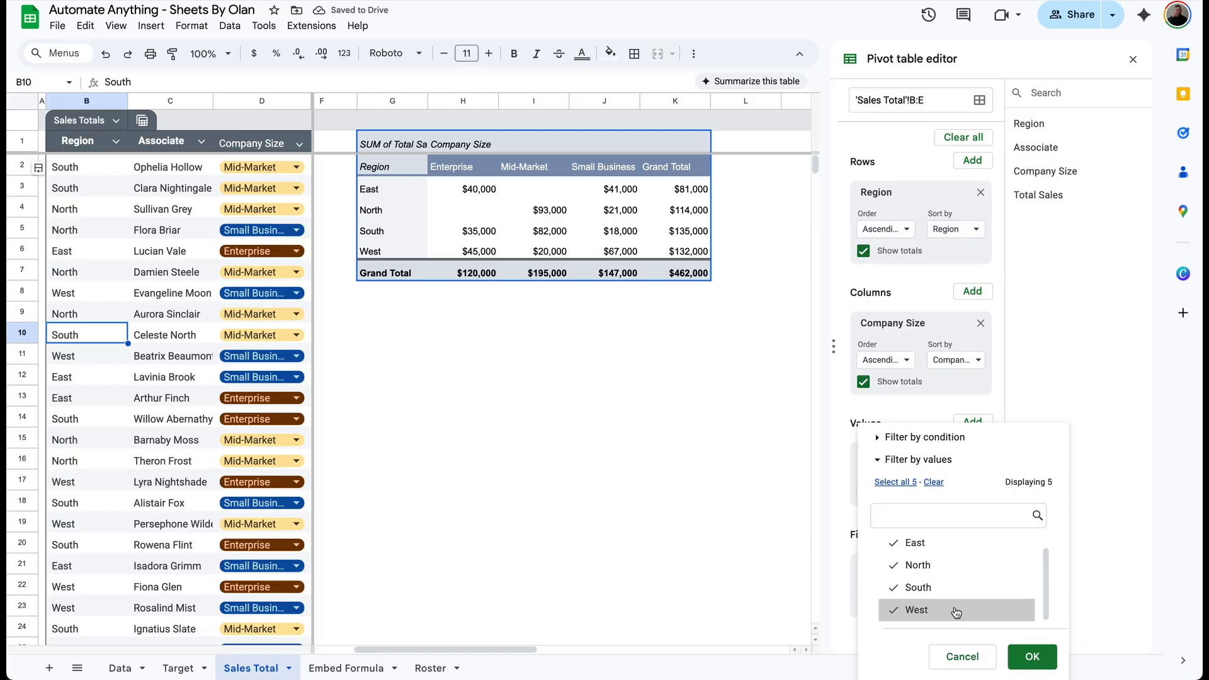
{"action": "left_click", "coordinate": [898, 483]}
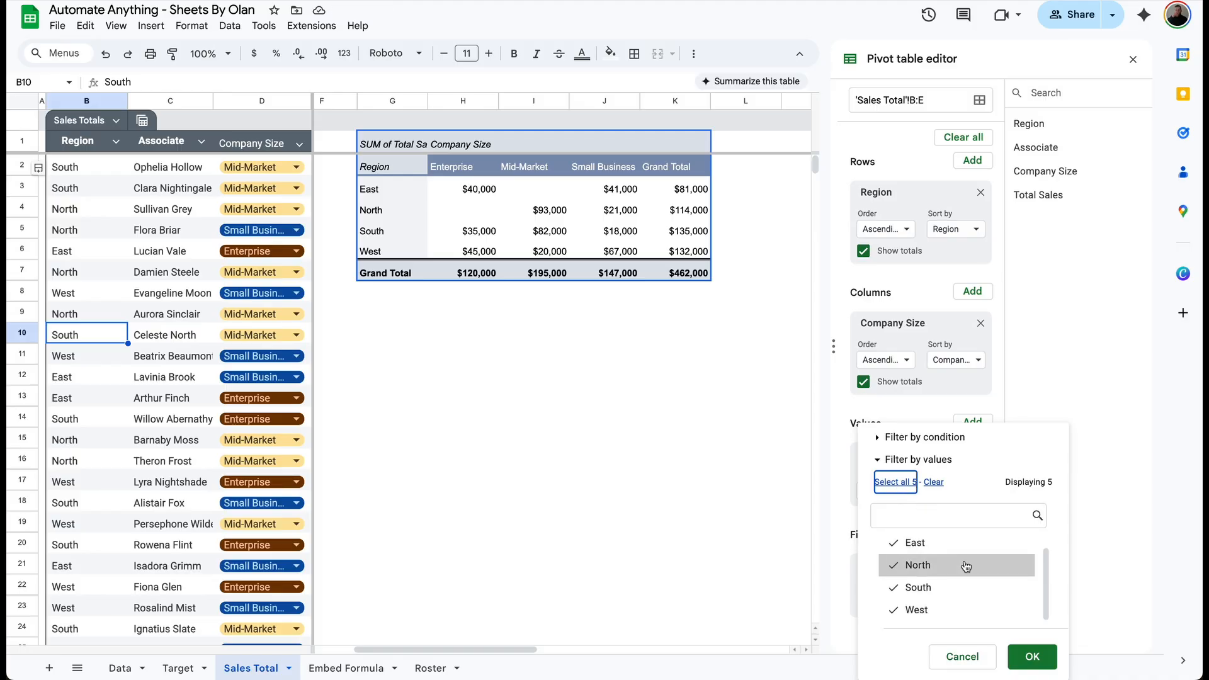
{"action": "scroll", "coordinate": [967, 566], "scroll_direction": "up", "scroll_amount": 2}
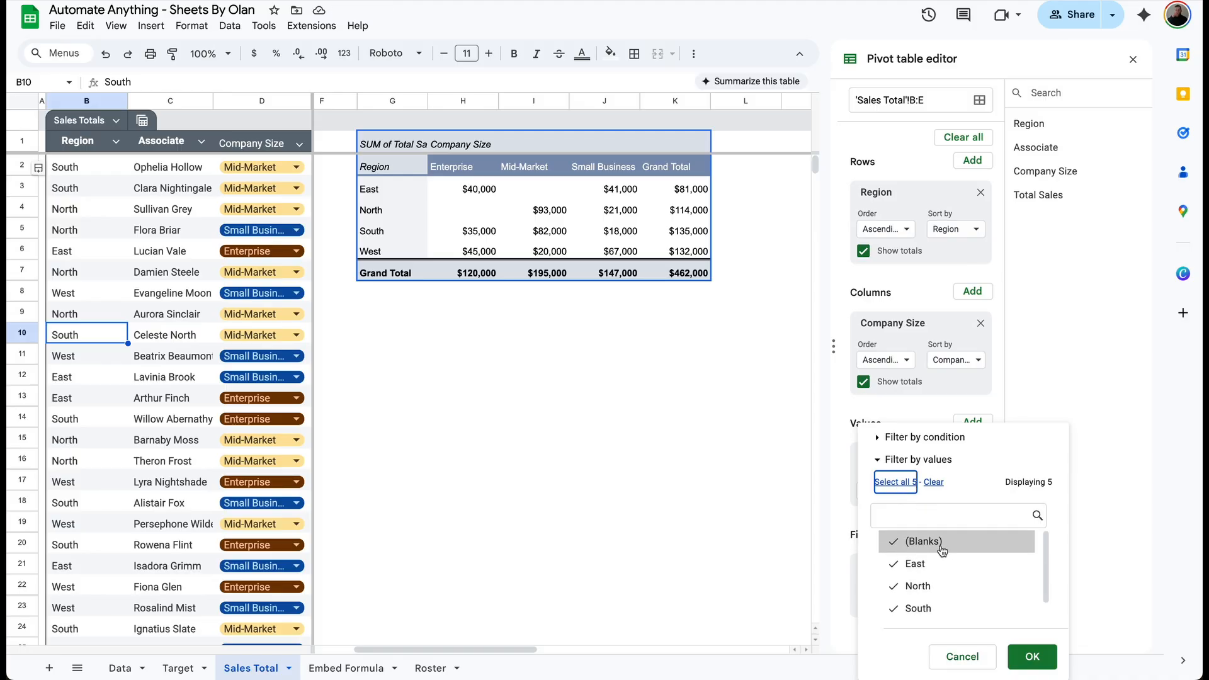
{"action": "left_click", "coordinate": [939, 439]}
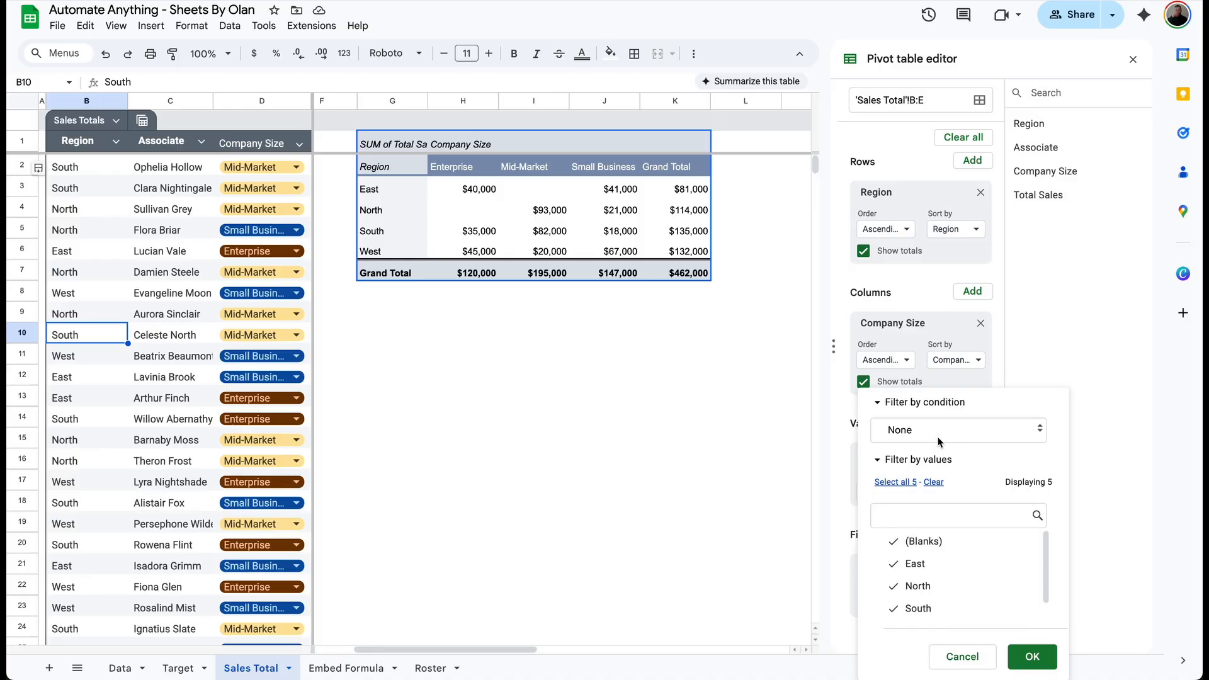
{"action": "left_click", "coordinate": [945, 435]}
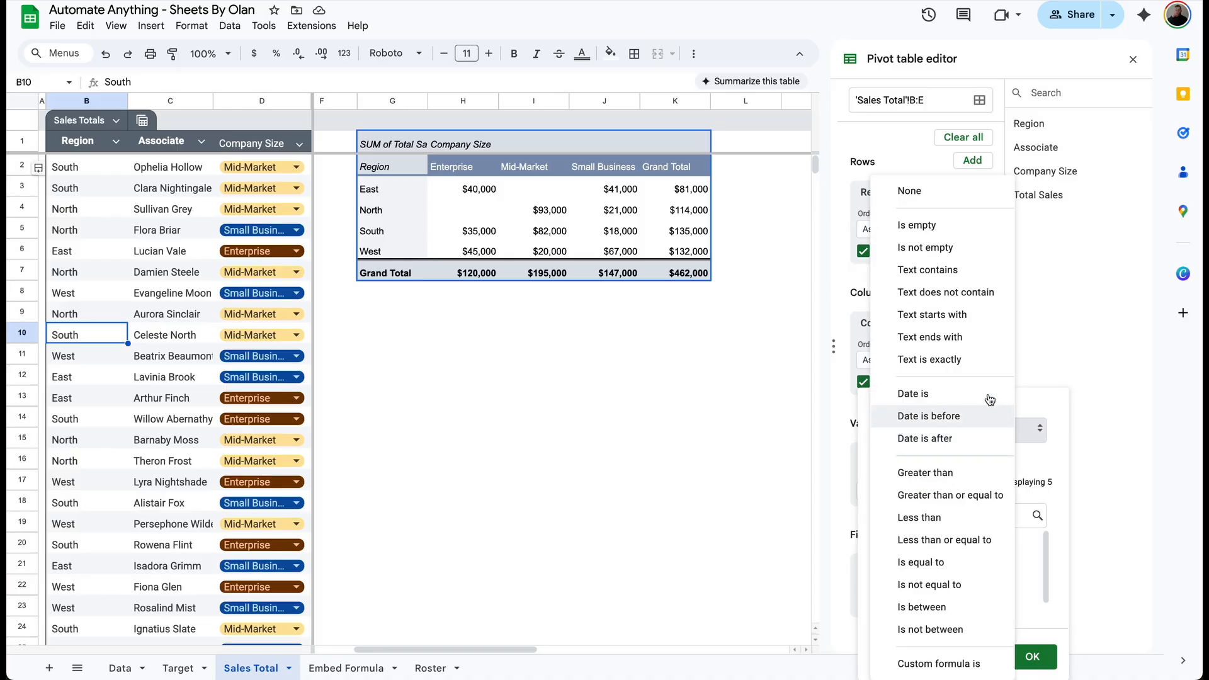
{"action": "left_click", "coordinate": [948, 252]}
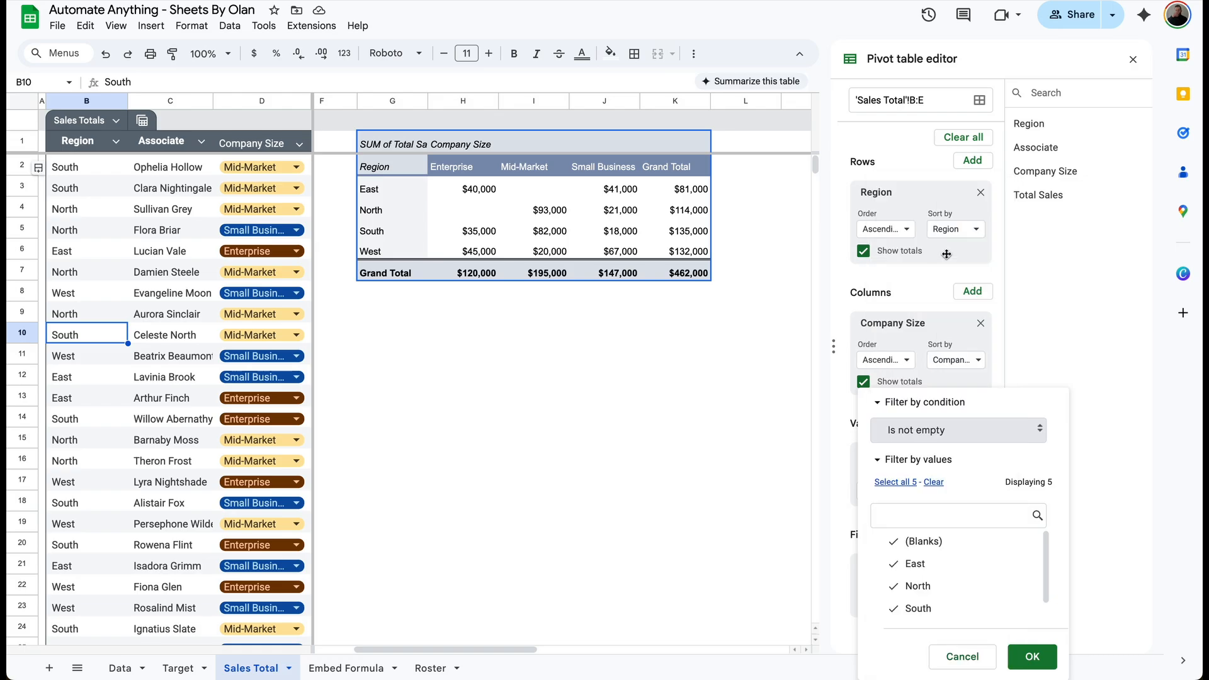
{"action": "left_click", "coordinate": [1033, 658]}
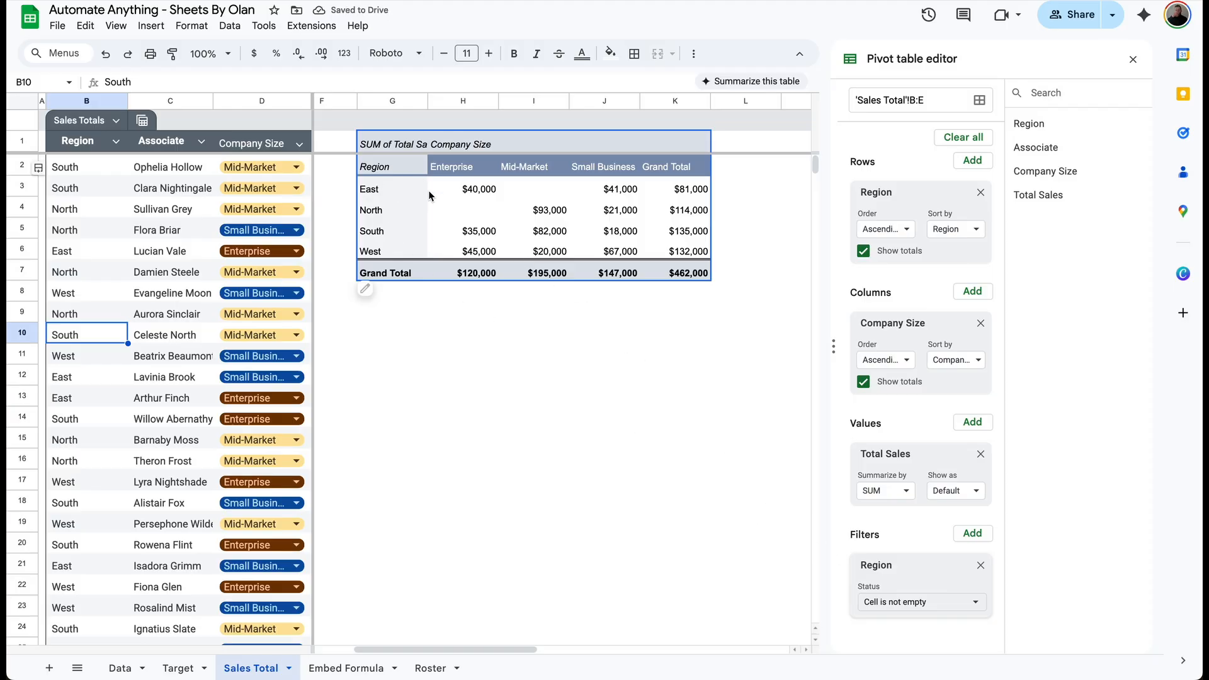
- Test the condition-based filter by changing the region in B10 to Southwest, and undo the edit
{"action": "type", "text": "Southw"}
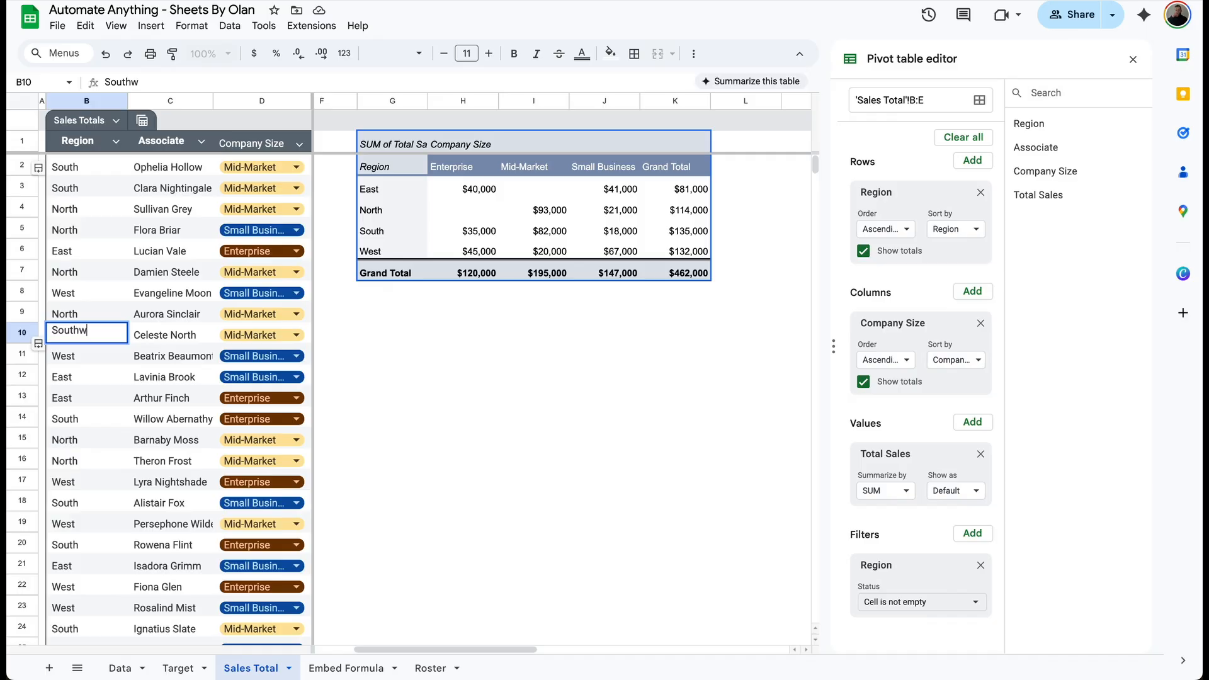
{"action": "type", "text": "est"}
{"action": "key", "text": "Return"}
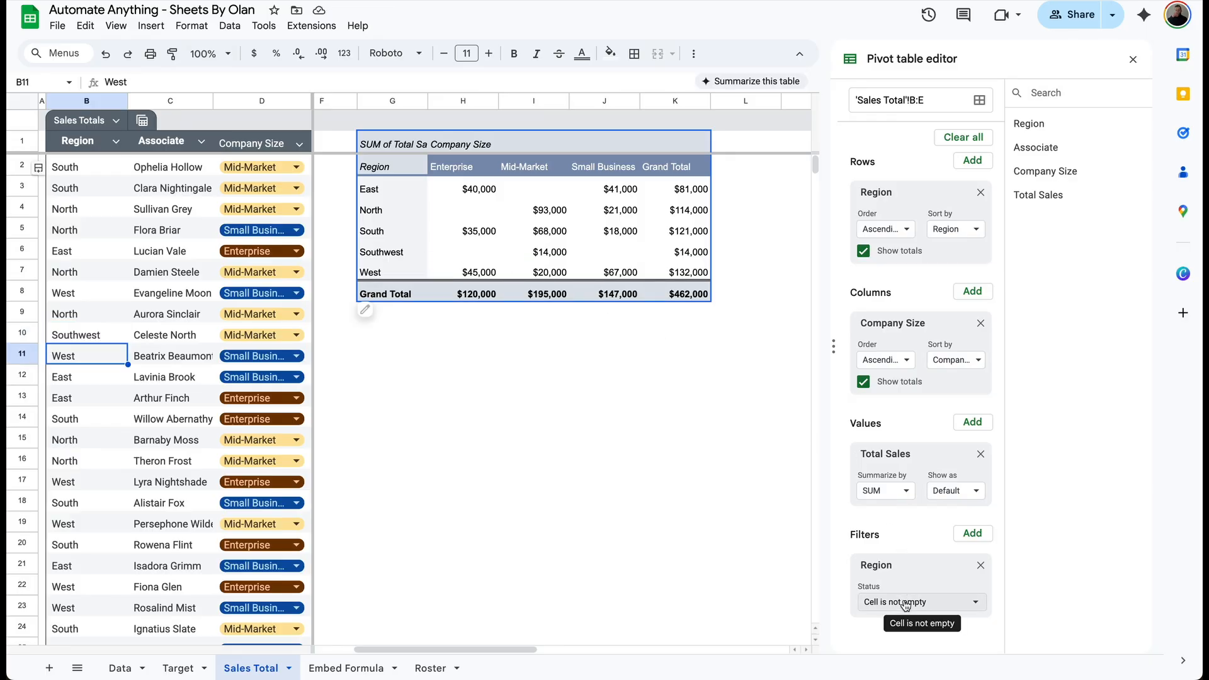
{"action": "key", "text": "ctrl+z"}
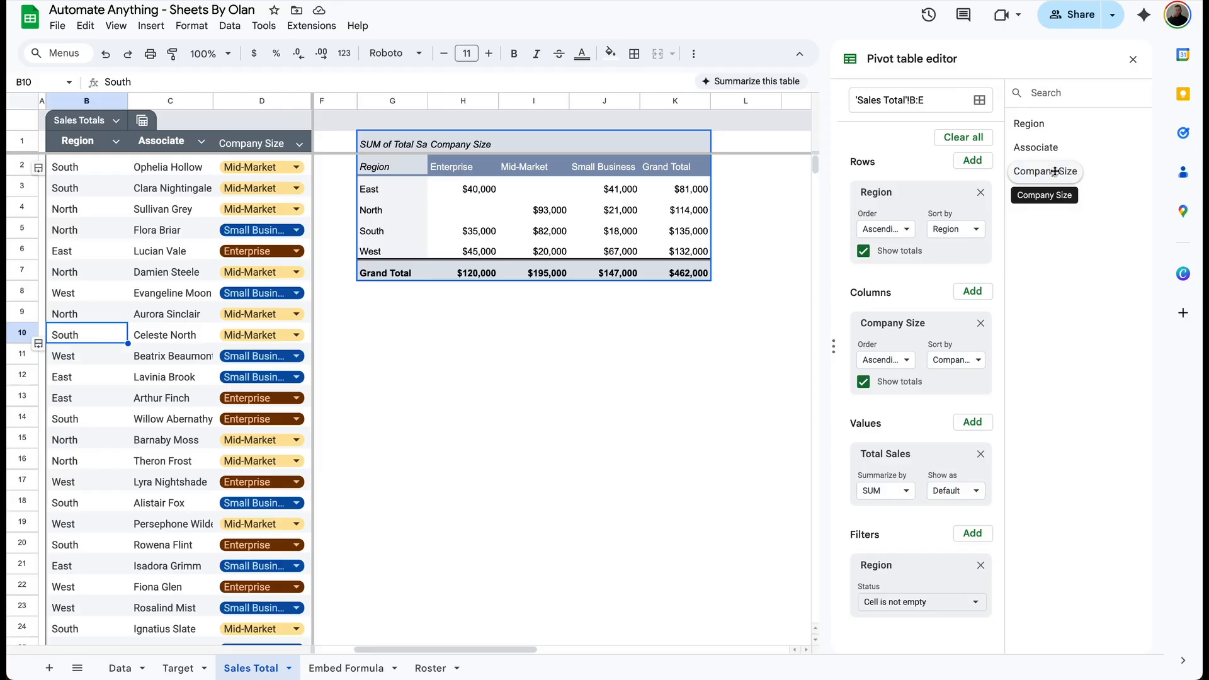
- Add a Company Size filter that keeps only Mid-Market and Small Business, excluding blanks and Enterprise
{"action": "left_click_drag", "start_coordinate": [1046, 169], "coordinate": [898, 653]}
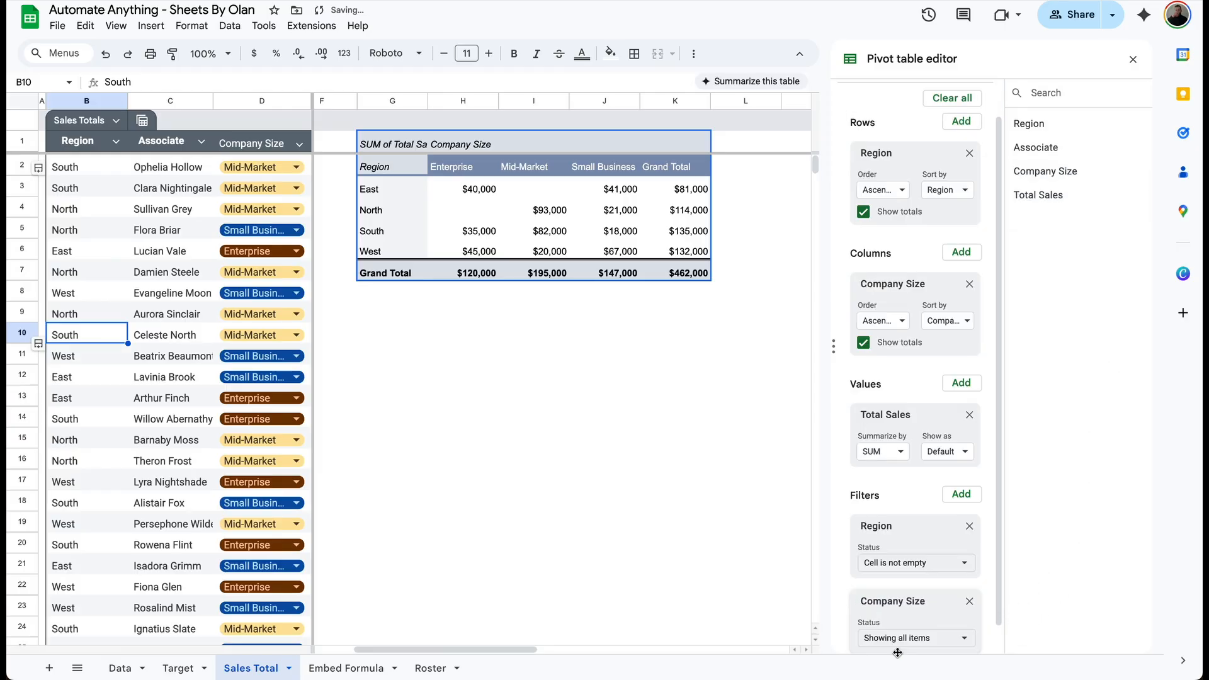
{"action": "left_click", "coordinate": [936, 641]}
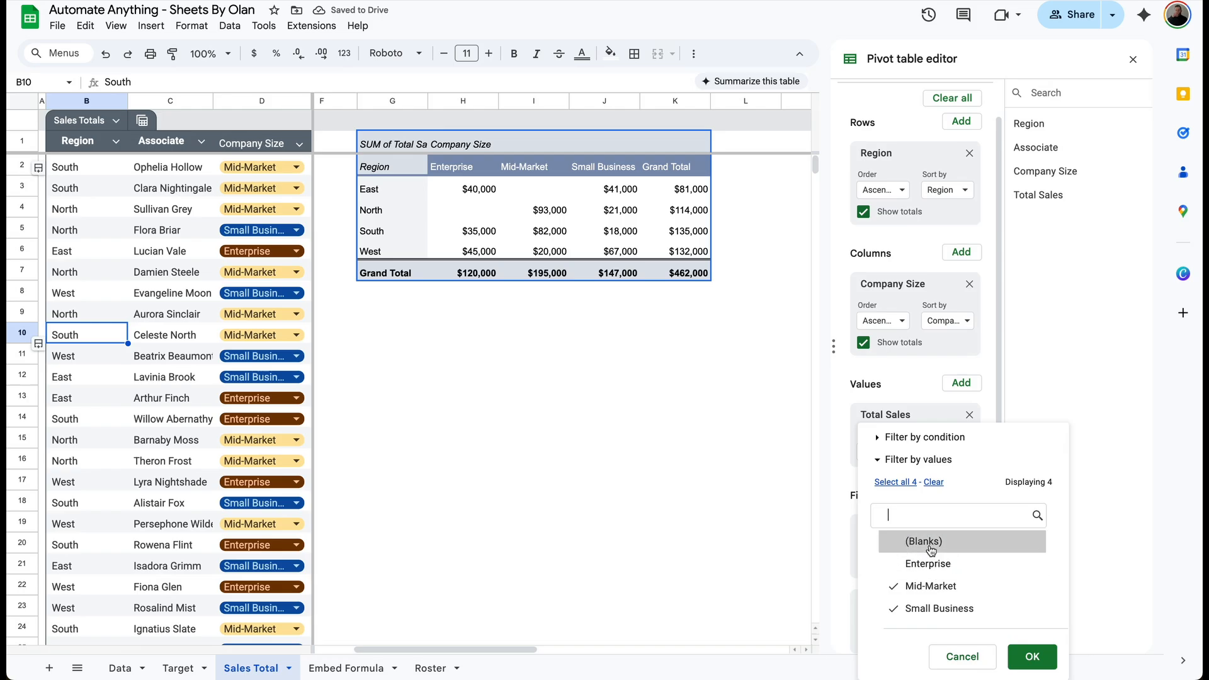
{"action": "left_click", "coordinate": [1032, 656]}
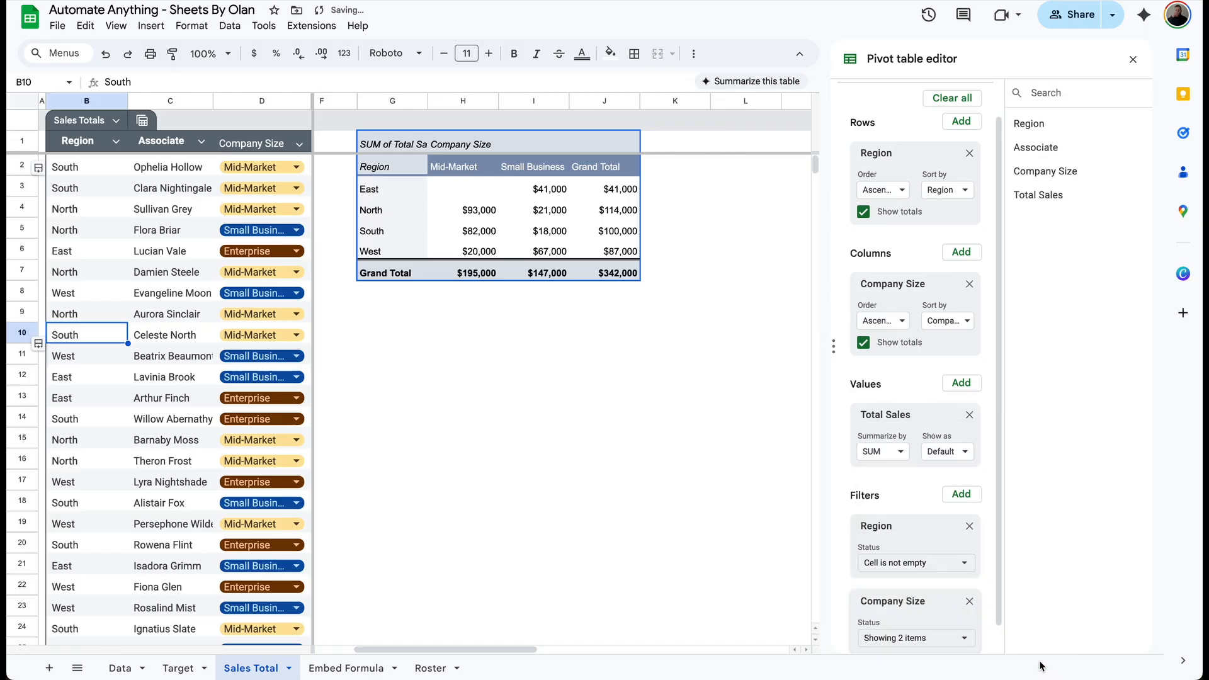
- Sort the pivot table's Company Size columns in descending order
{"action": "left_click", "coordinate": [544, 208]}
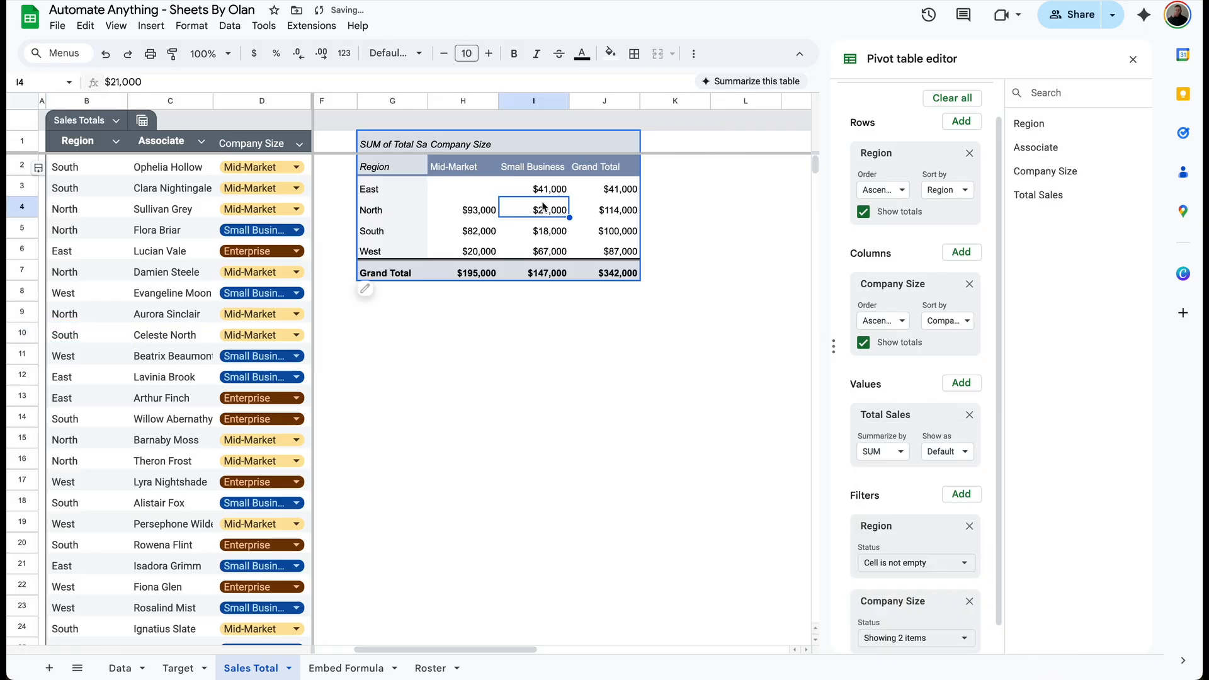
{"action": "left_click", "coordinate": [542, 167]}
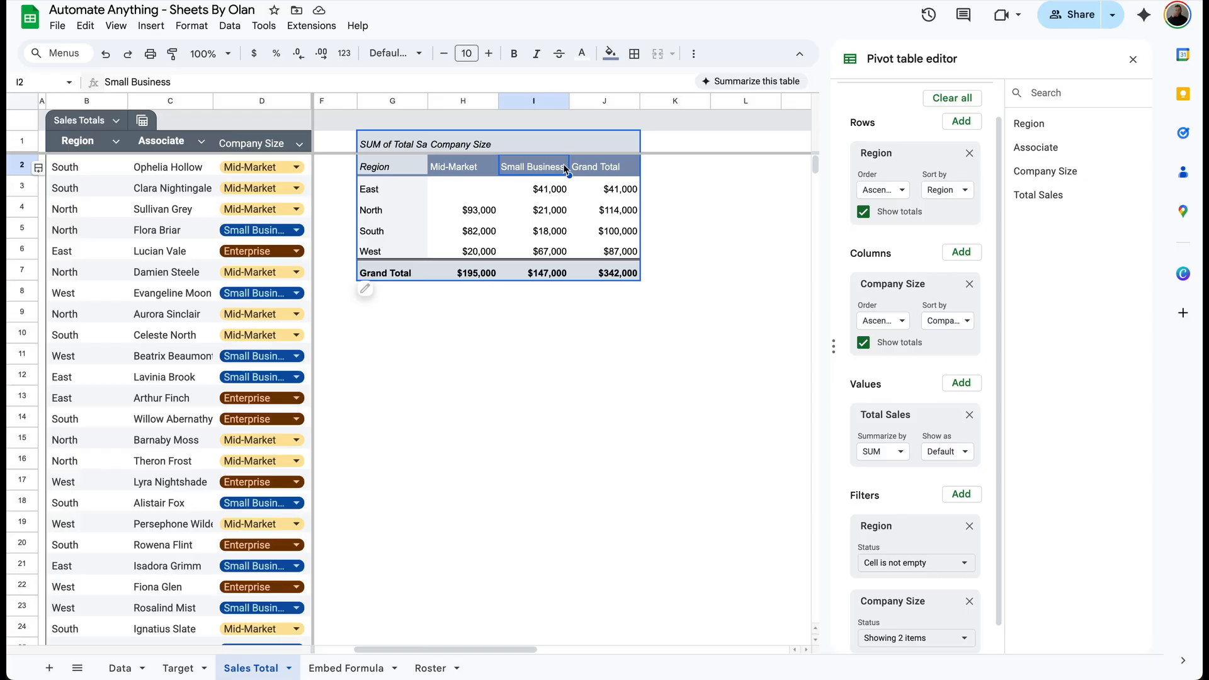
{"action": "left_click", "coordinate": [893, 324]}
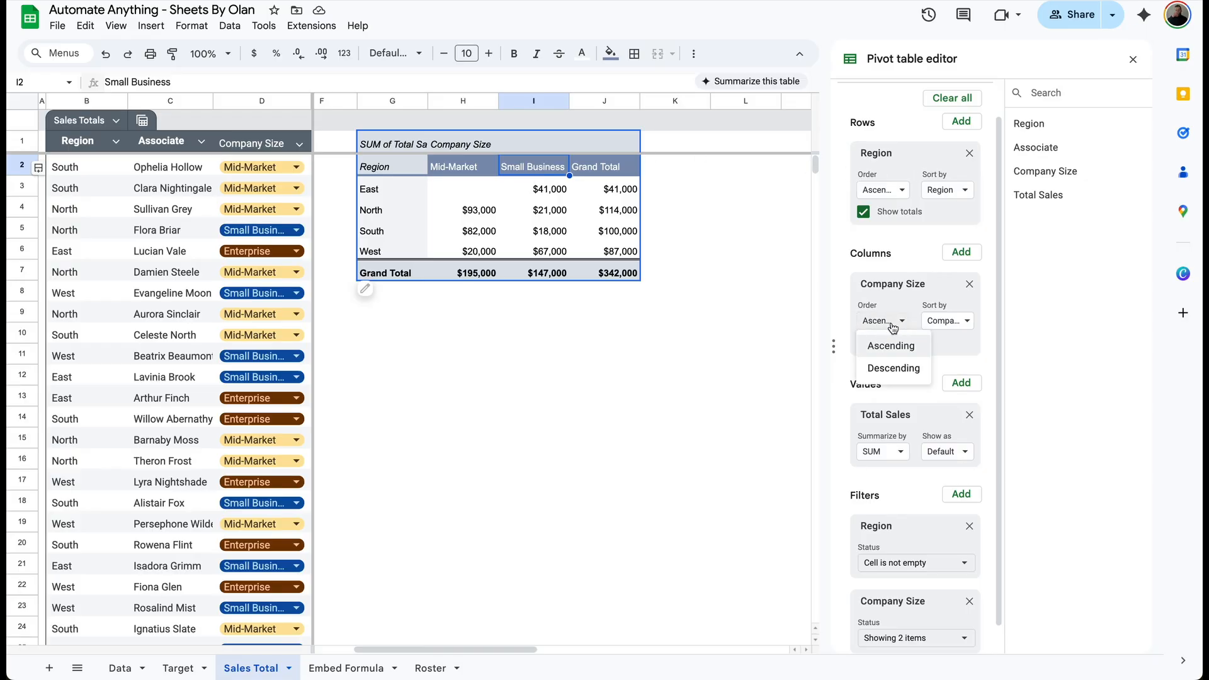
{"action": "left_click", "coordinate": [893, 369]}
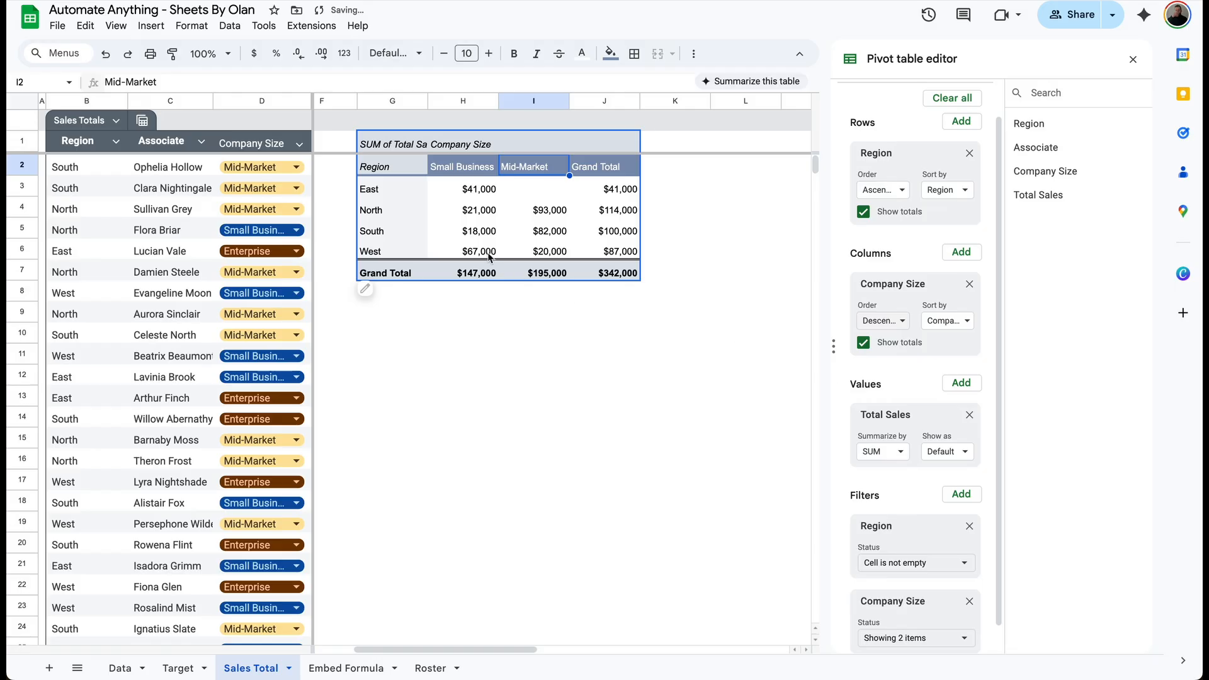
{"action": "left_click", "coordinate": [469, 167]}
{"action": "left_click", "coordinate": [557, 166]}
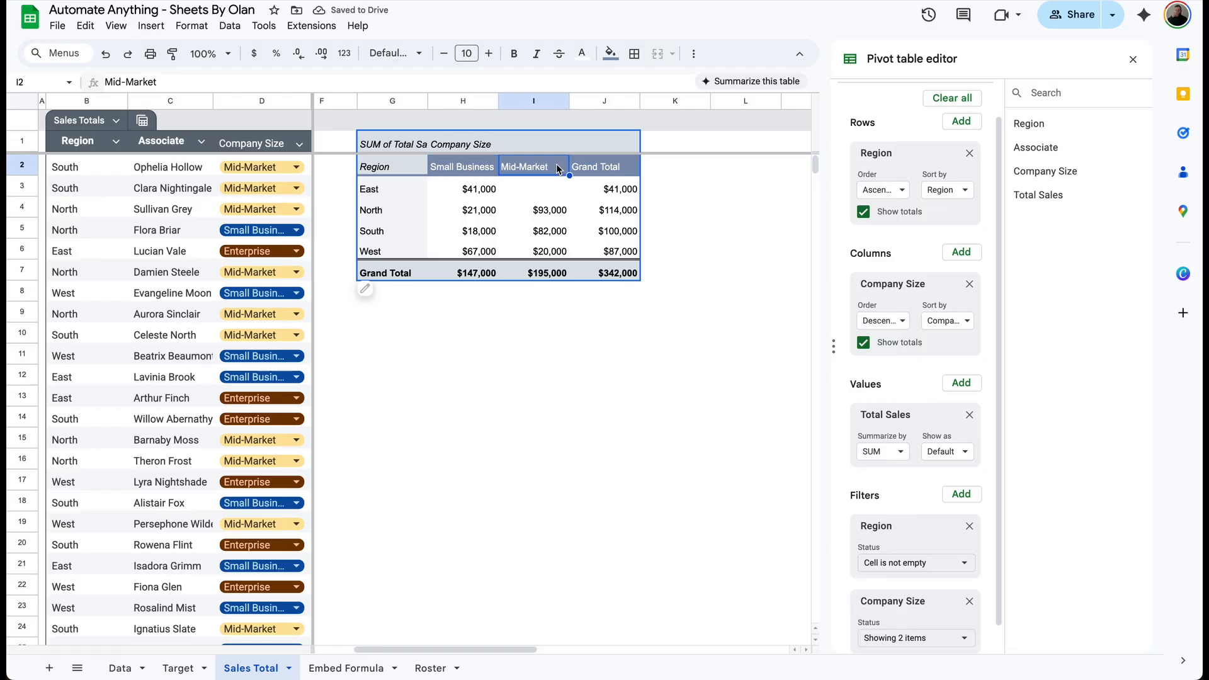
- Sort the pivot table's Region rows by the Grand Total of SUM of Total Sales in descending order
{"action": "left_click", "coordinate": [617, 192]}
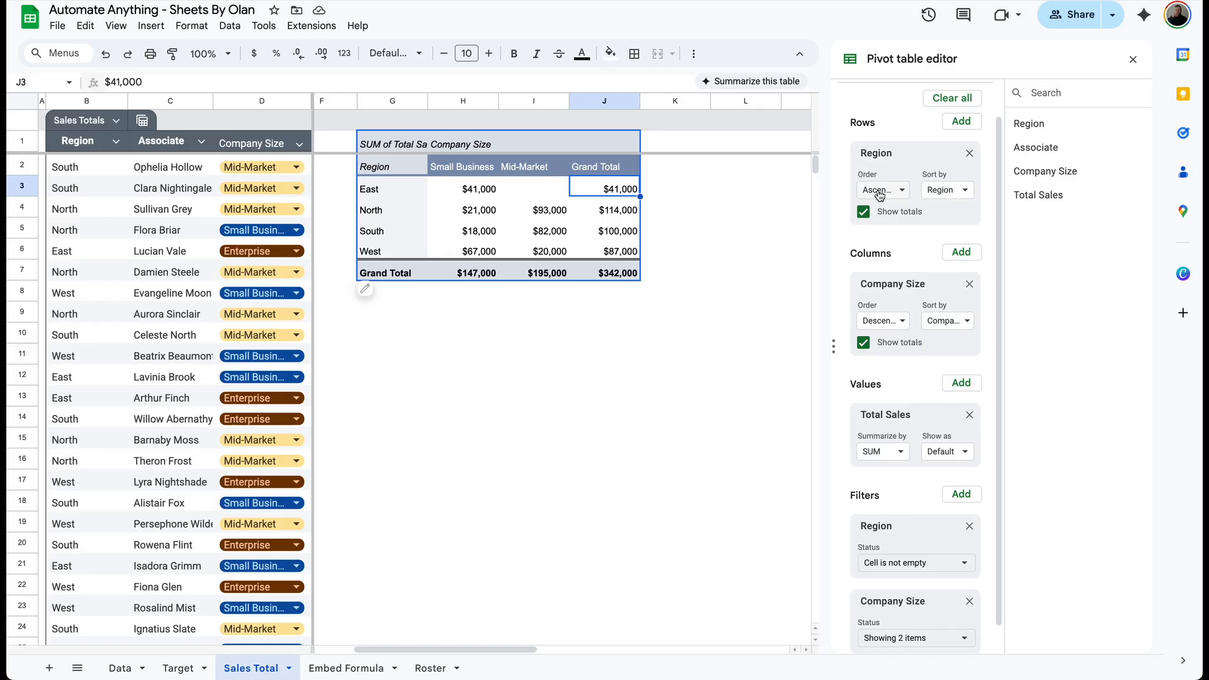
{"action": "left_click", "coordinate": [945, 190]}
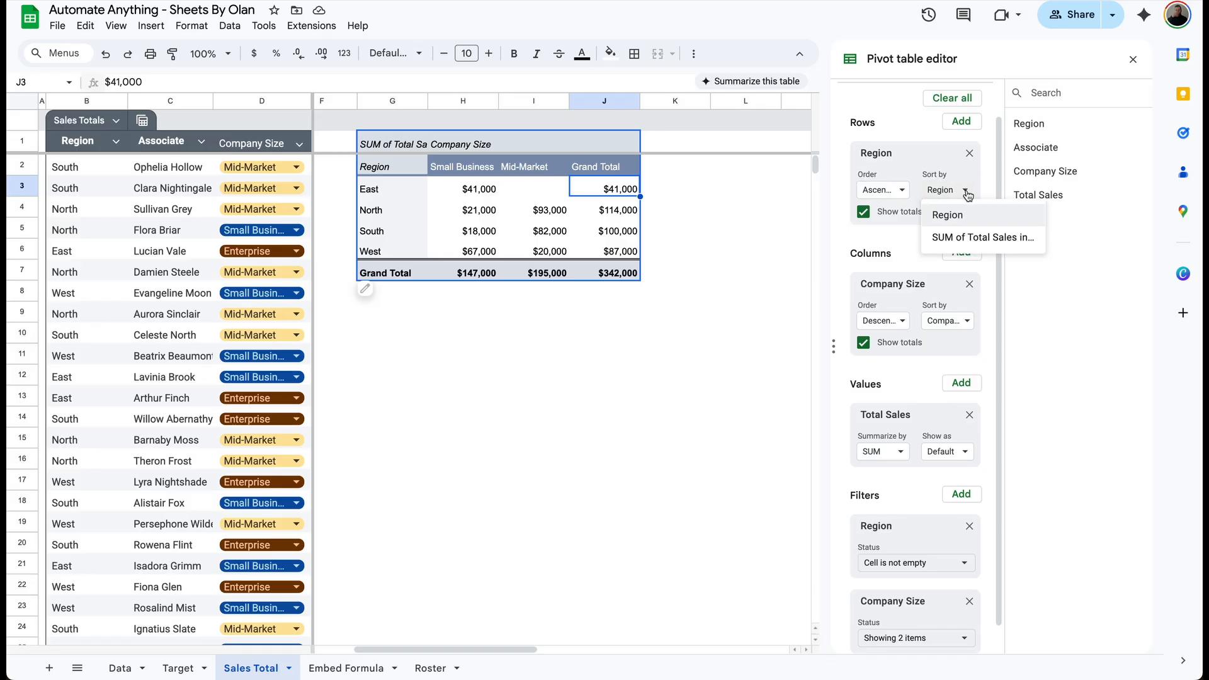
{"action": "left_click", "coordinate": [986, 237]}
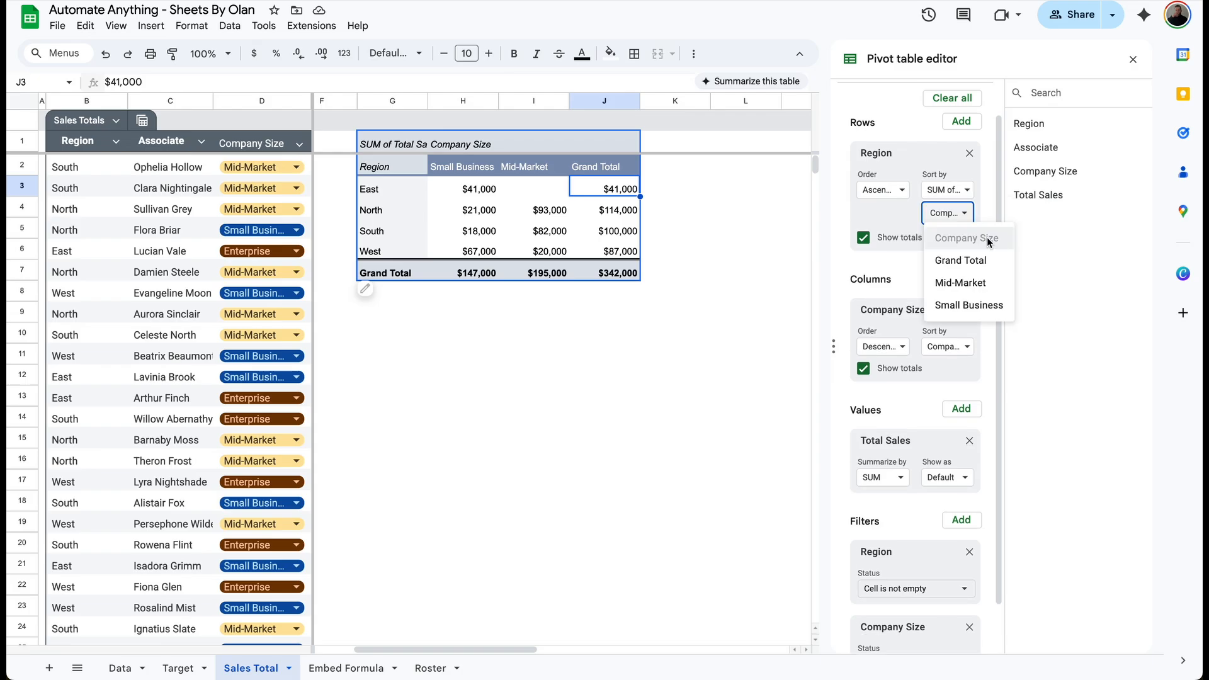
{"action": "left_click", "coordinate": [960, 262]}
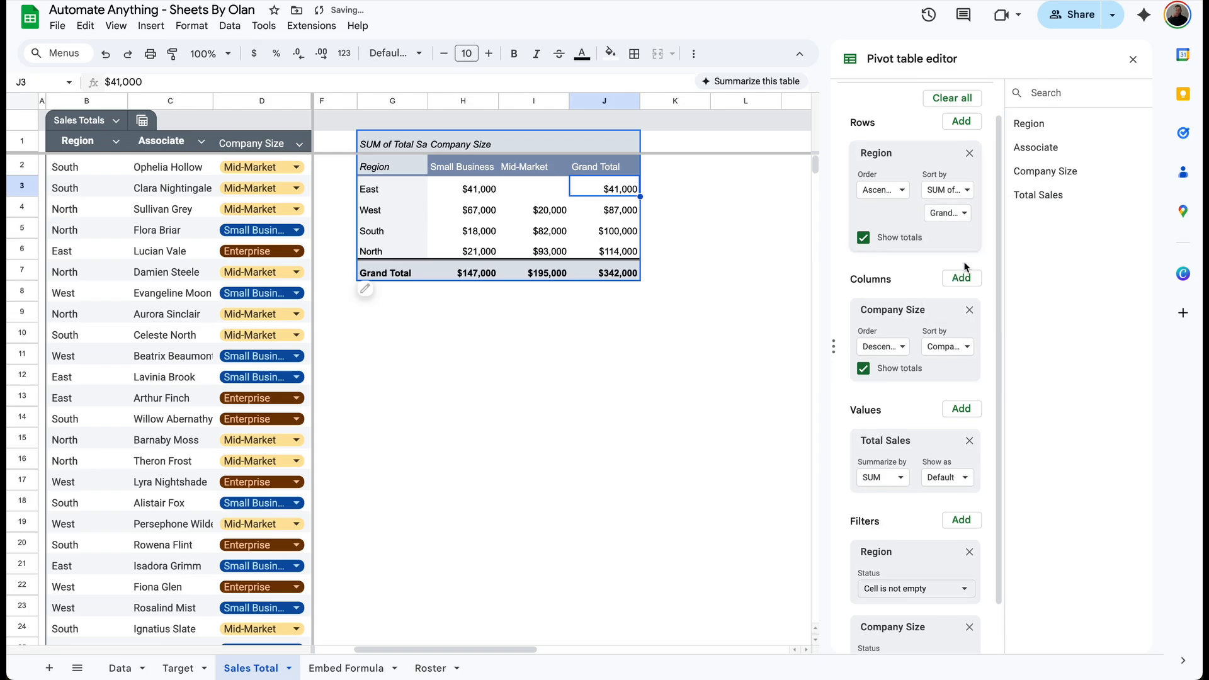
{"action": "left_click", "coordinate": [903, 190]}
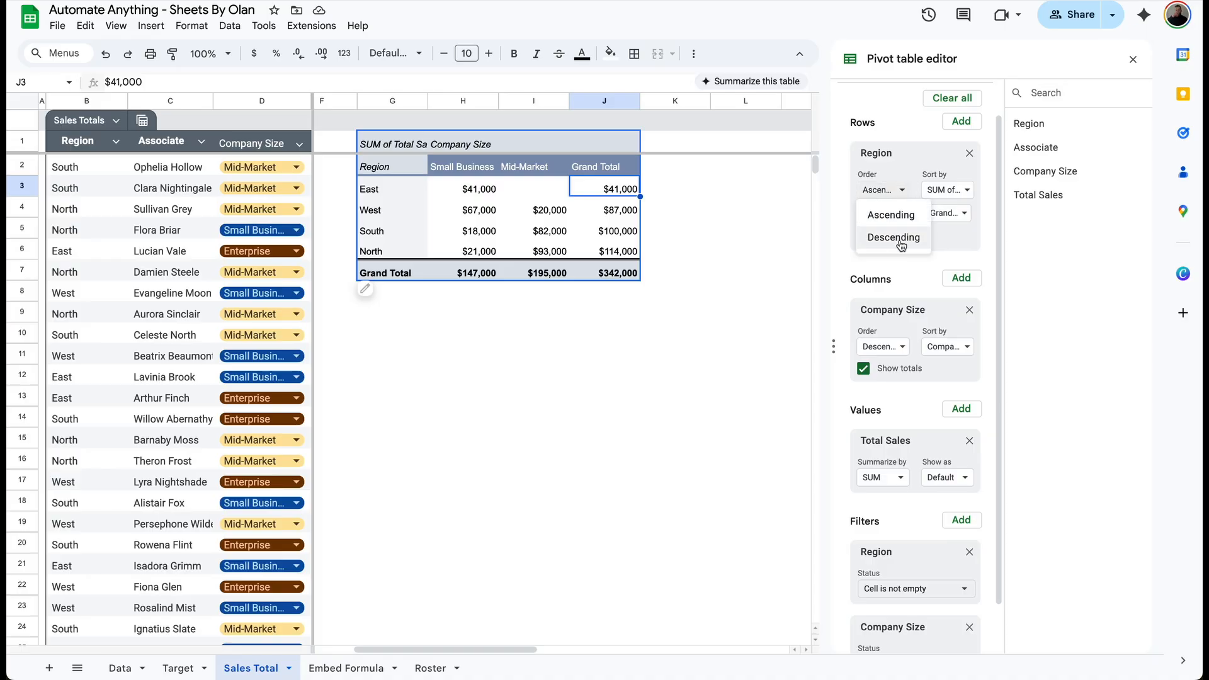
{"action": "left_click", "coordinate": [902, 238]}
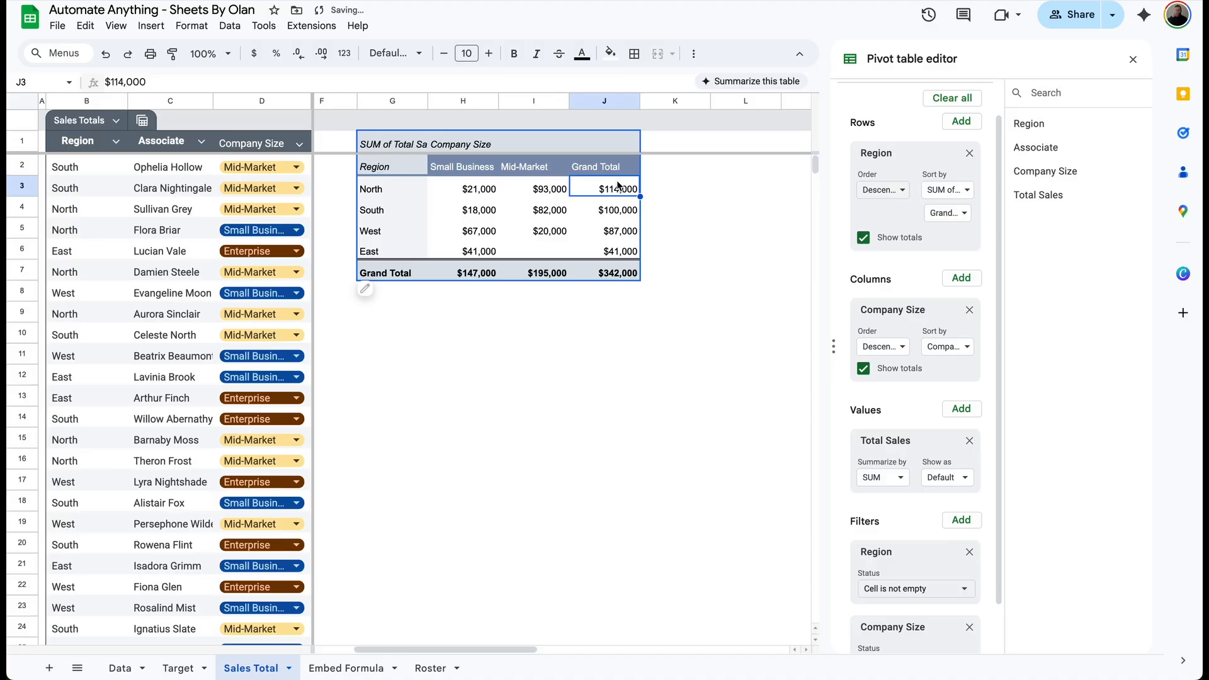
{"action": "left_click", "coordinate": [621, 250]}
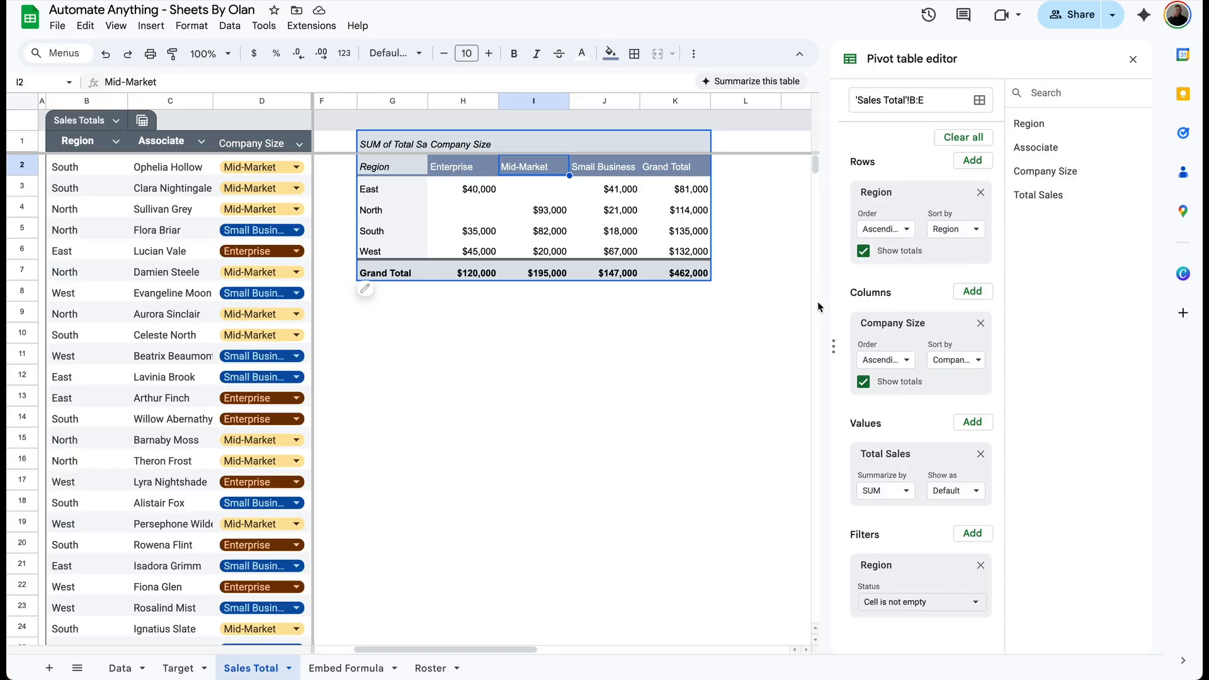
- Move the Company Size field from Columns to Rows, below Region, and review the region groups
{"action": "left_click_drag", "start_coordinate": [899, 326], "coordinate": [915, 283]}
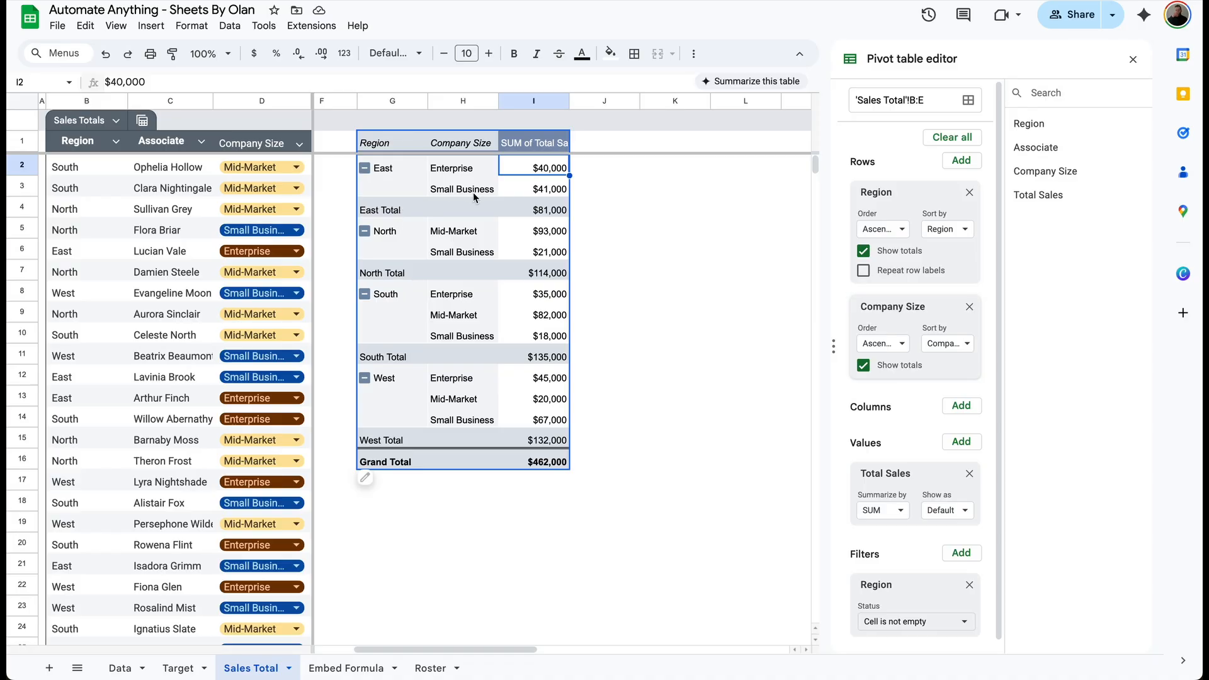
{"action": "left_click", "coordinate": [368, 169]}
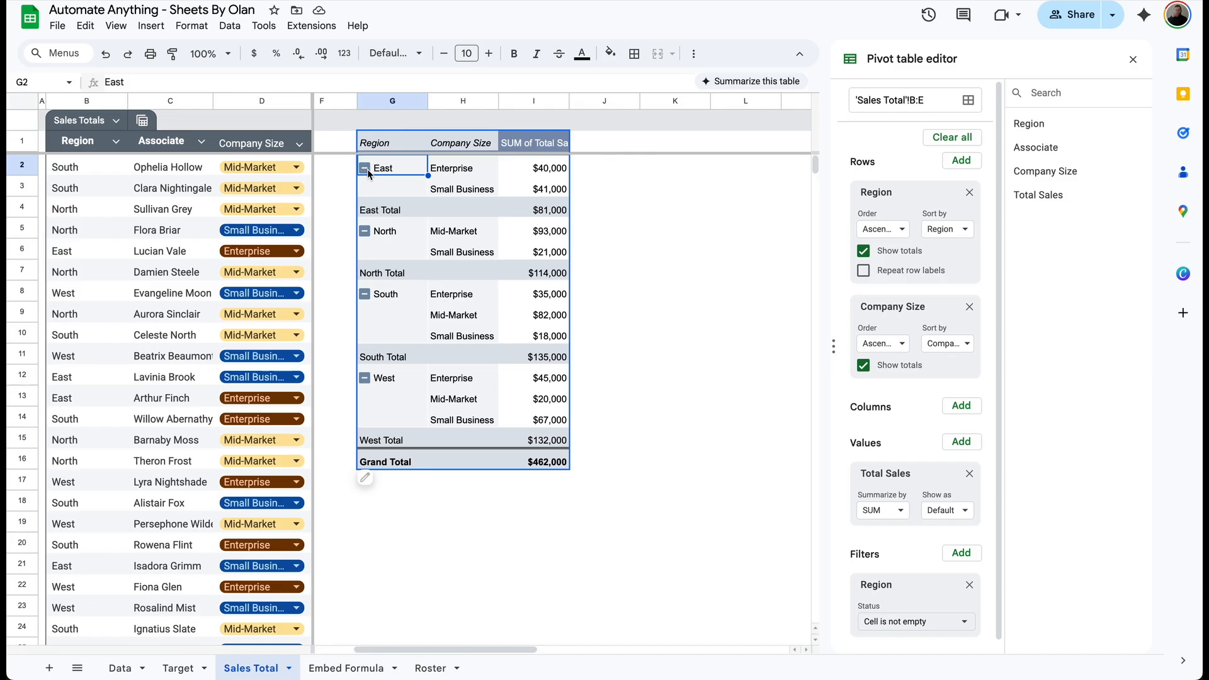
{"action": "left_click", "coordinate": [407, 233]}
{"action": "left_click", "coordinate": [407, 288]}
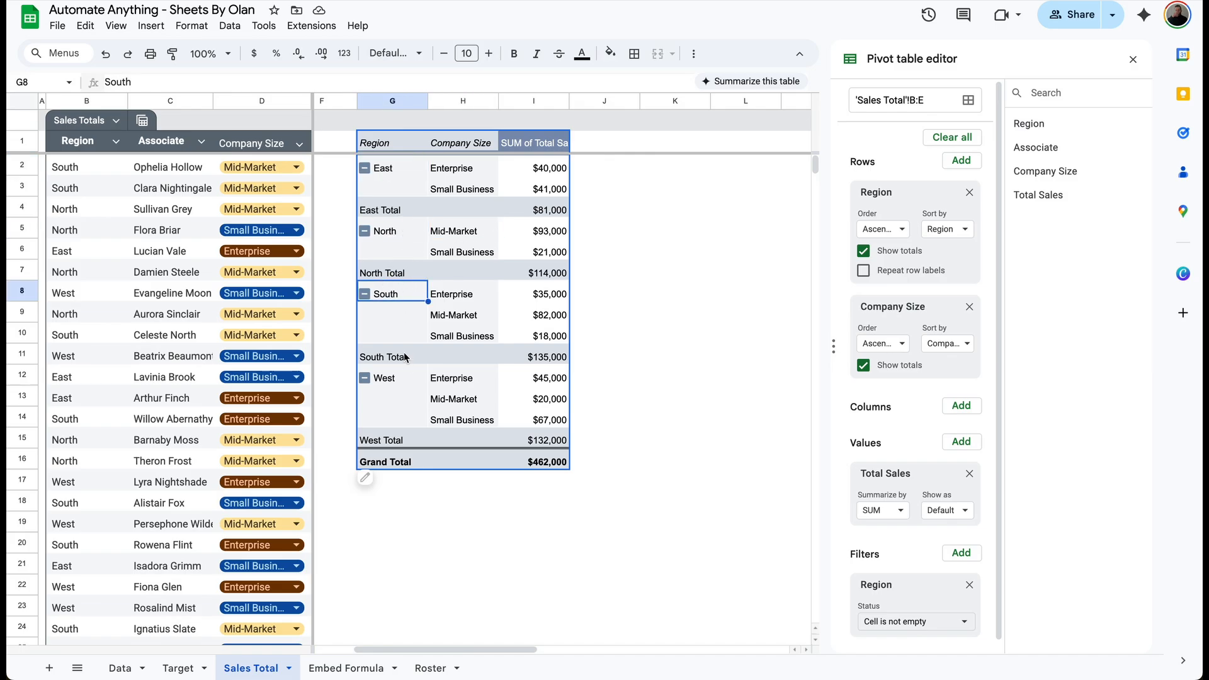
{"action": "left_click", "coordinate": [394, 378]}
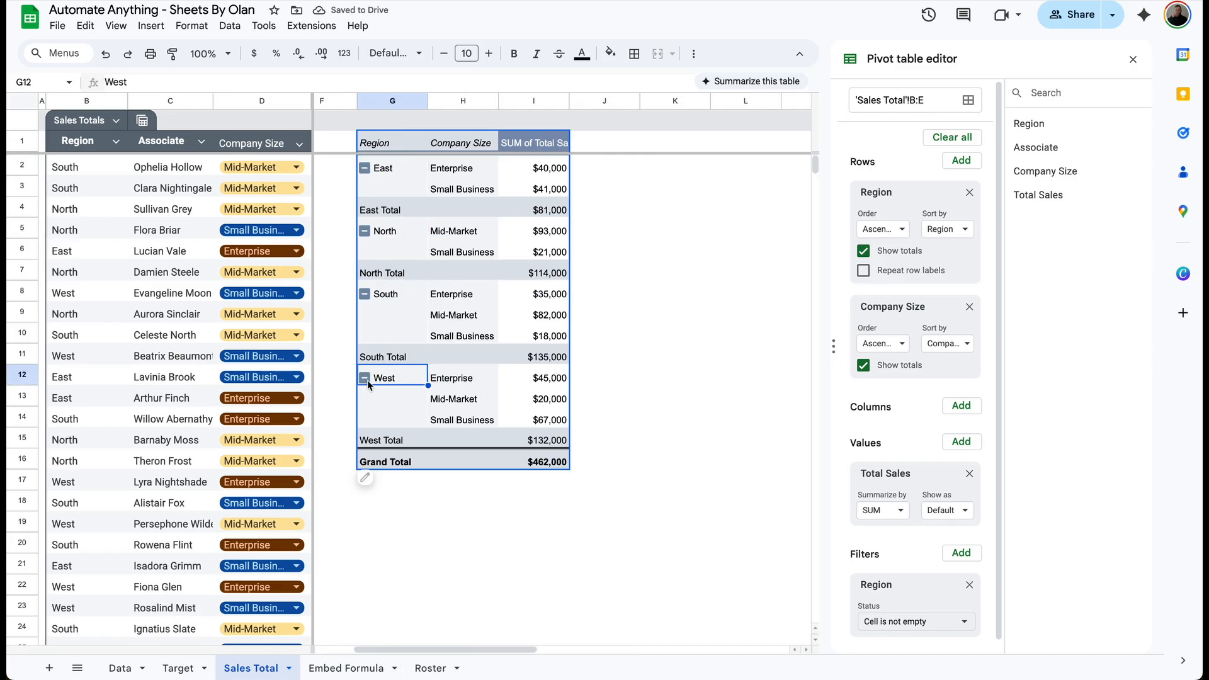
- Collapse all groups in Region, and expand them all again
{"action": "right_click", "coordinate": [392, 381]}
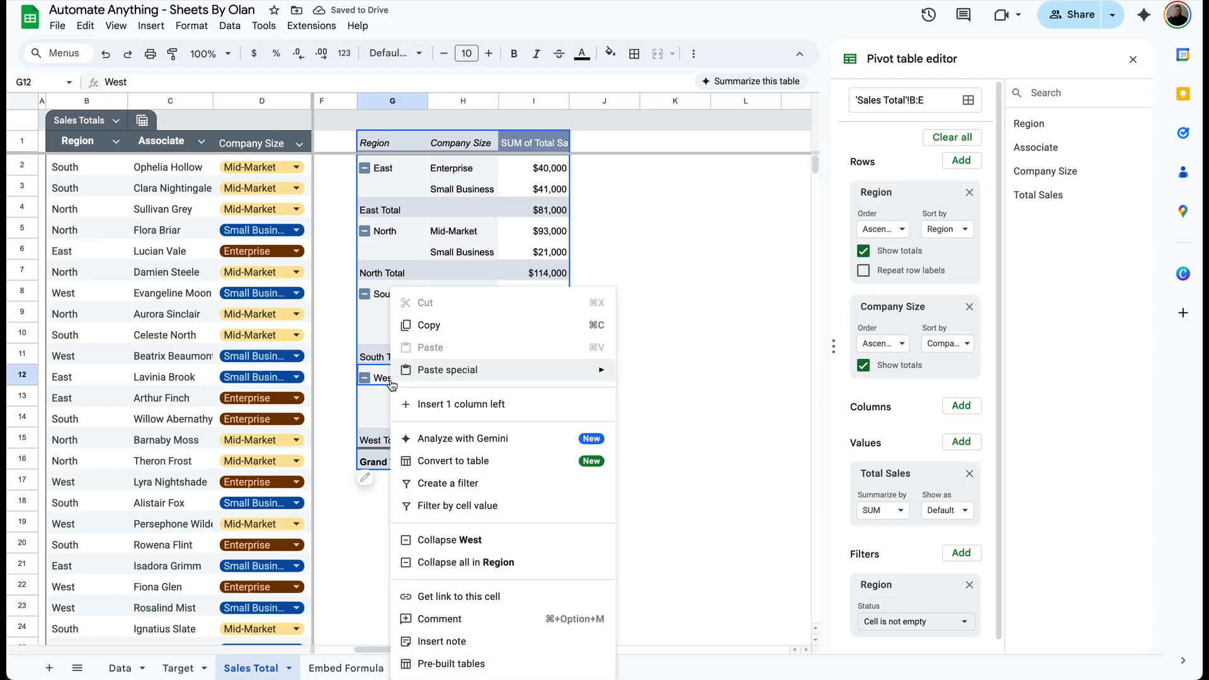
{"action": "left_click", "coordinate": [443, 563]}
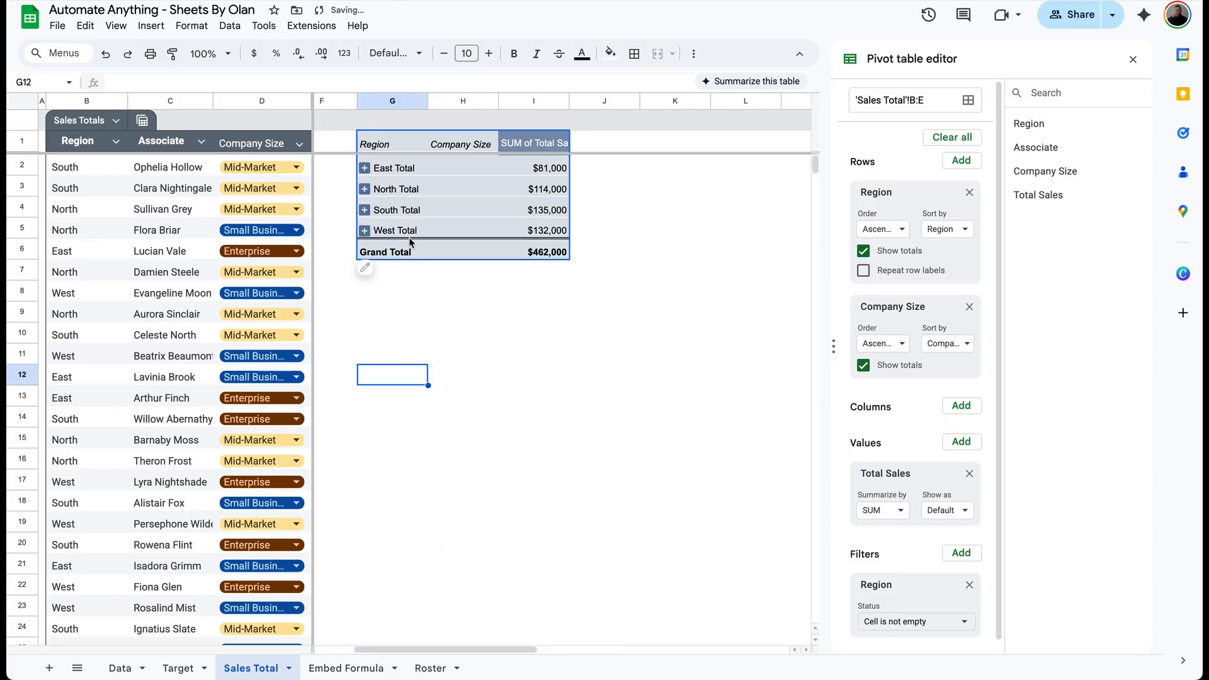
{"action": "right_click", "coordinate": [370, 231]}
{"action": "left_click", "coordinate": [450, 506]}
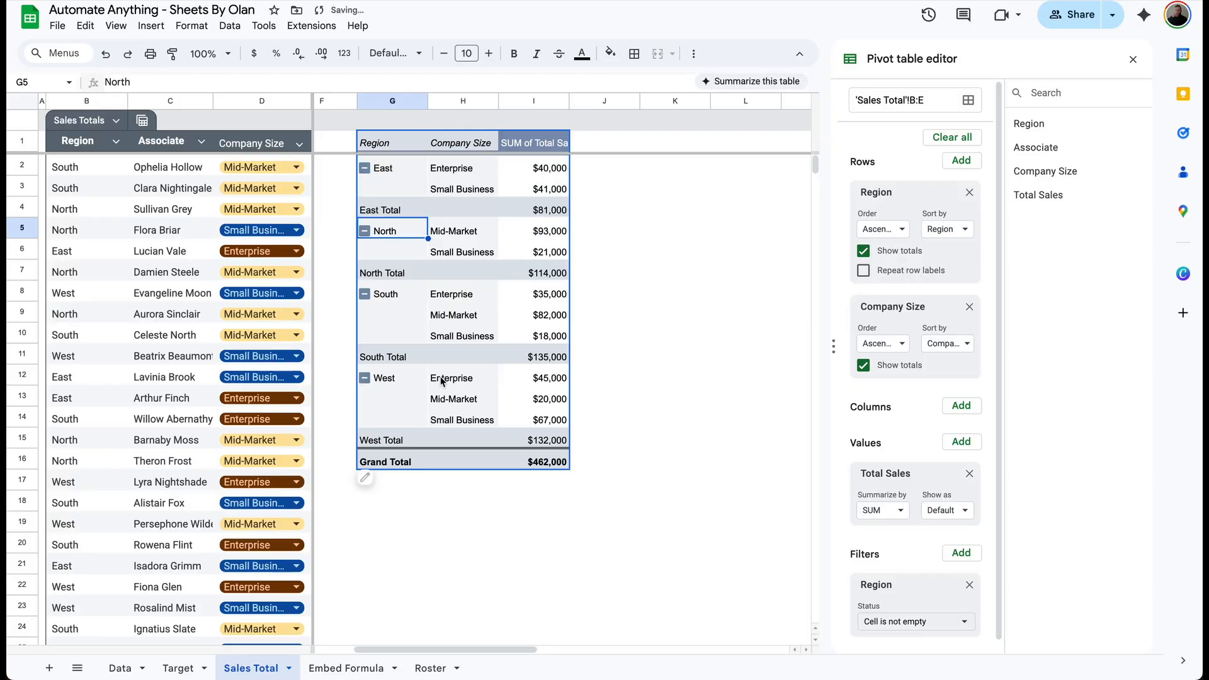
{"action": "left_click", "coordinate": [523, 250]}
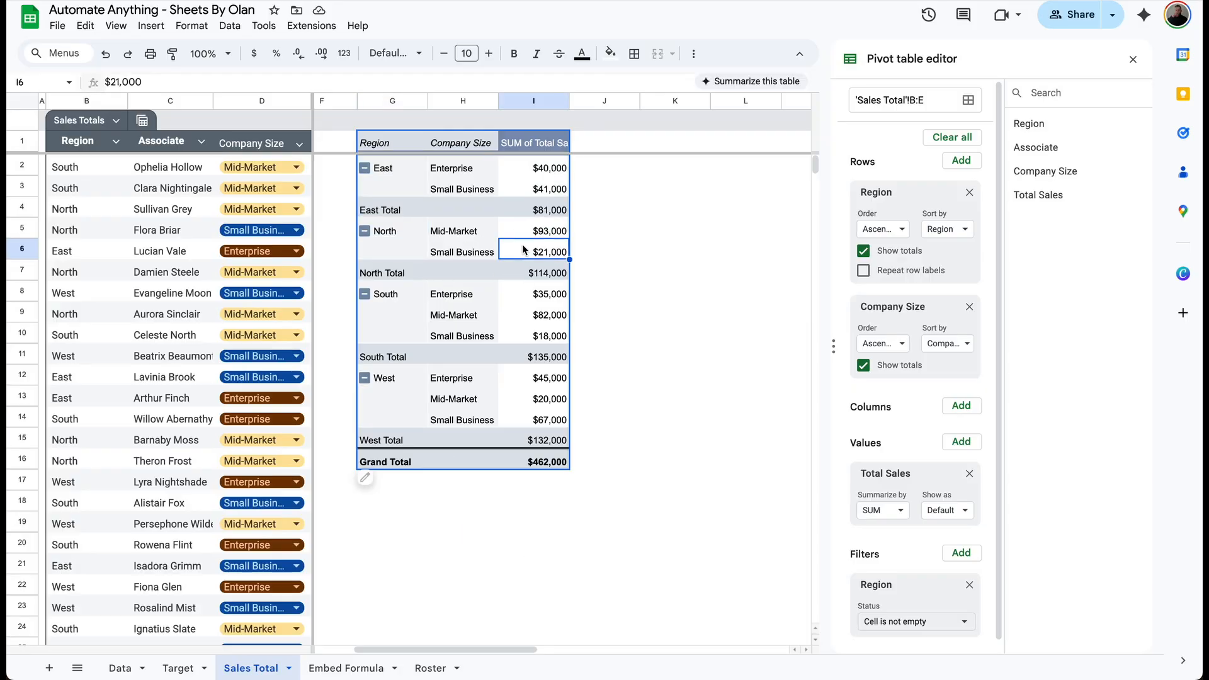
- Create a pivot group from the East and North regions and rename it Manager 1
{"action": "left_click", "coordinate": [392, 238]}
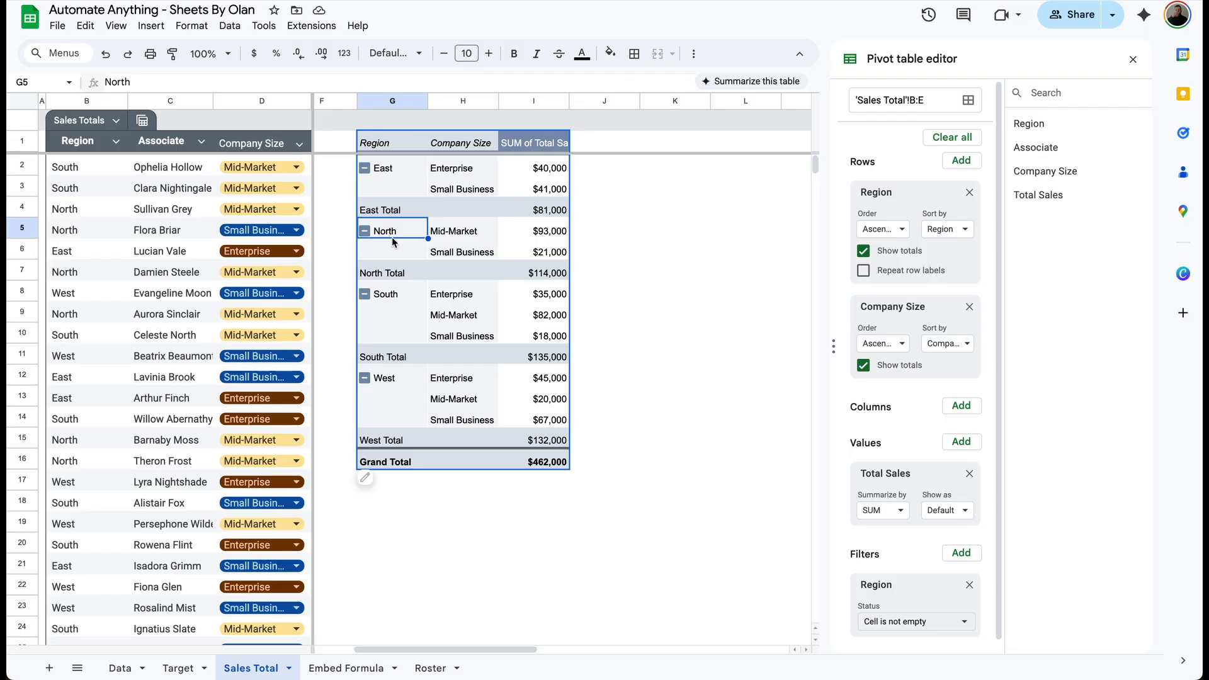
{"action": "left_click", "coordinate": [395, 168]}
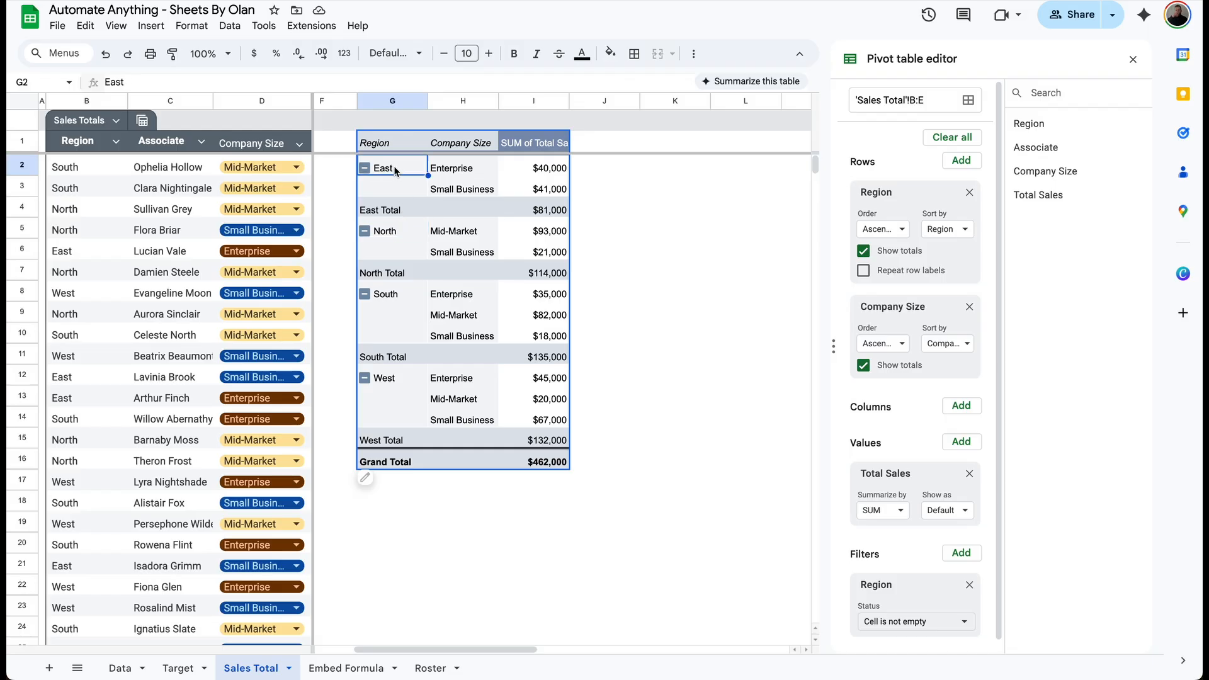
{"action": "left_click", "coordinate": [444, 209]}
{"action": "left_click", "coordinate": [386, 169]}
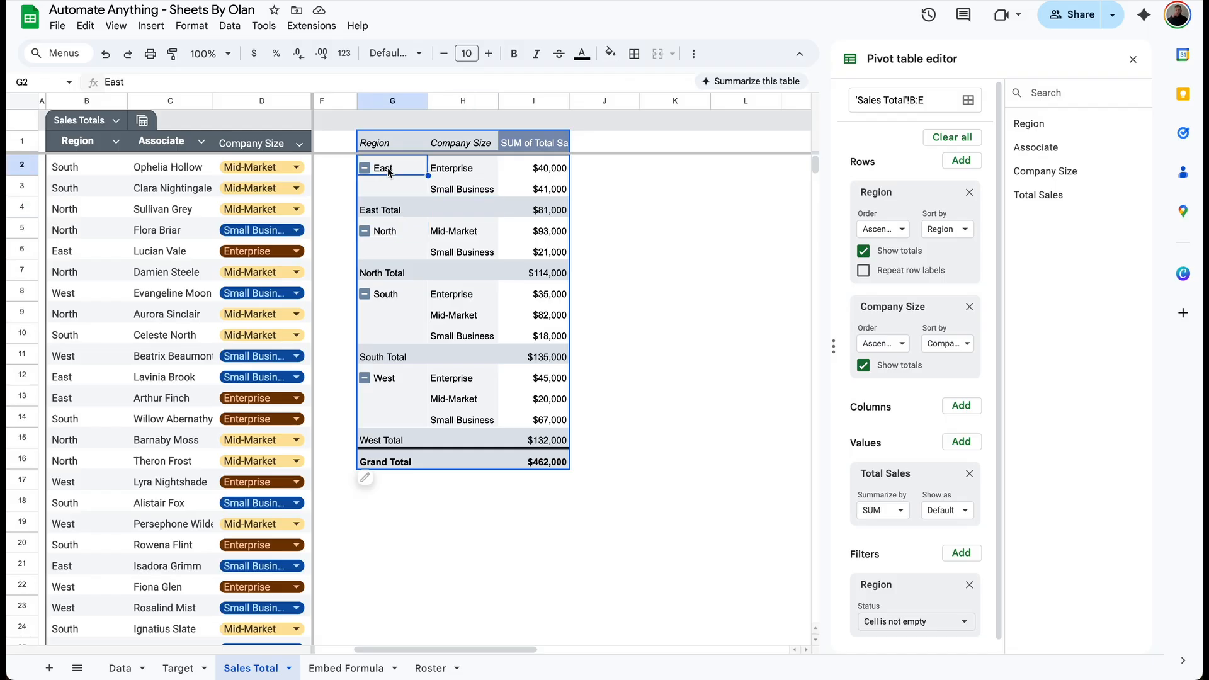
{"action": "left_click", "coordinate": [395, 233], "text": "ctrl"}
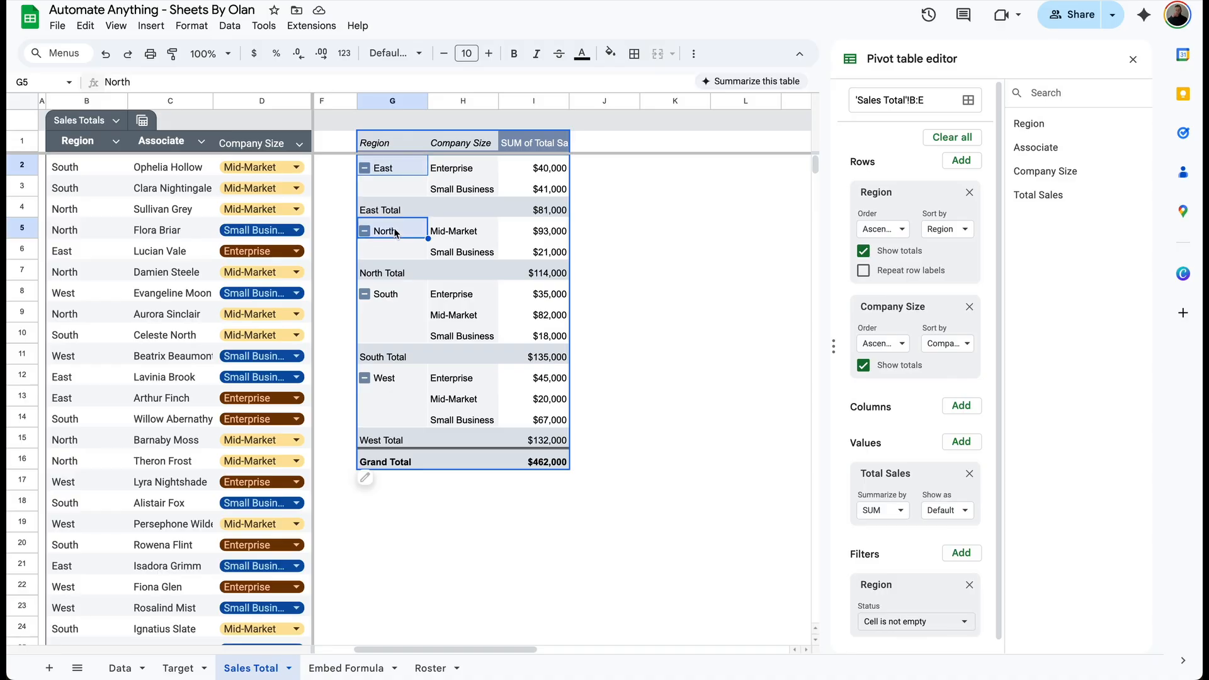
{"action": "right_click", "coordinate": [395, 233]}
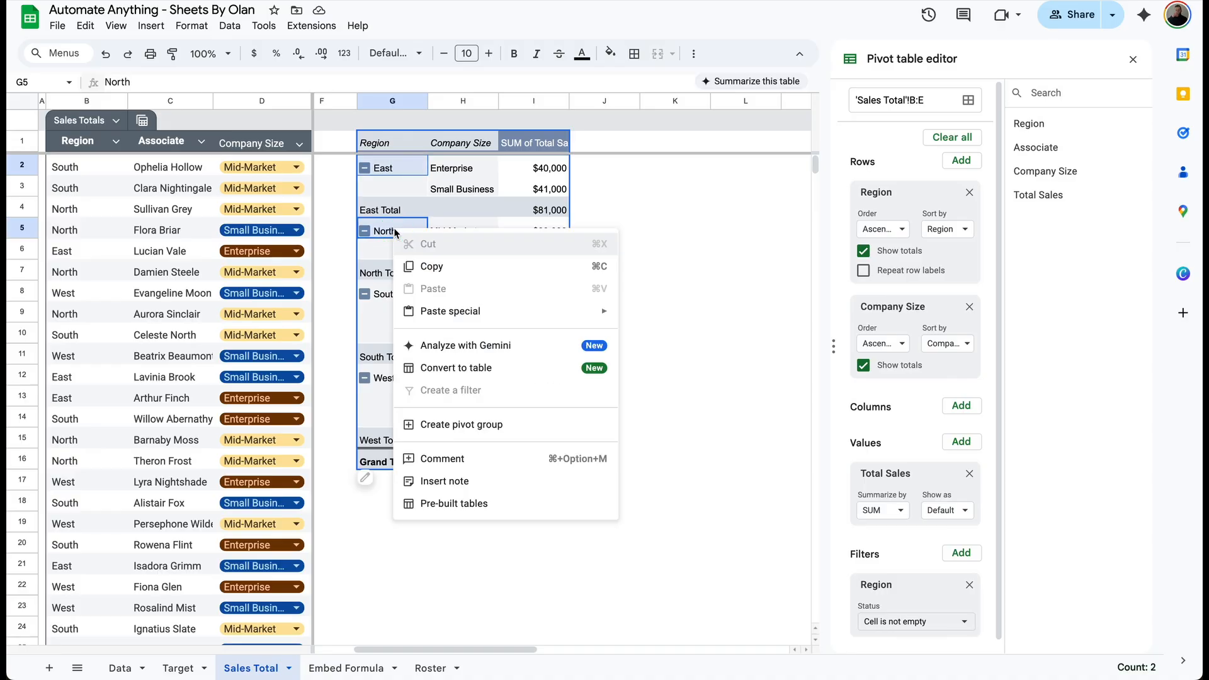
{"action": "left_click", "coordinate": [523, 441]}
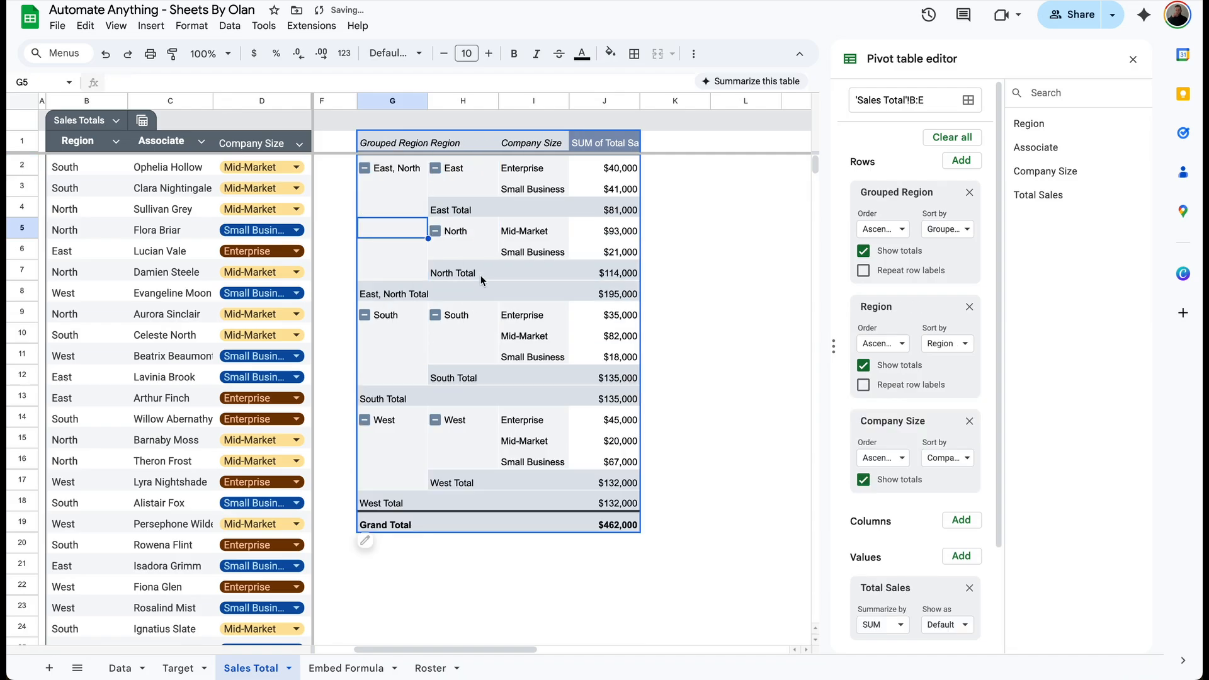
{"action": "left_click", "coordinate": [397, 170]}
{"action": "type", "text": "Manager 1"}
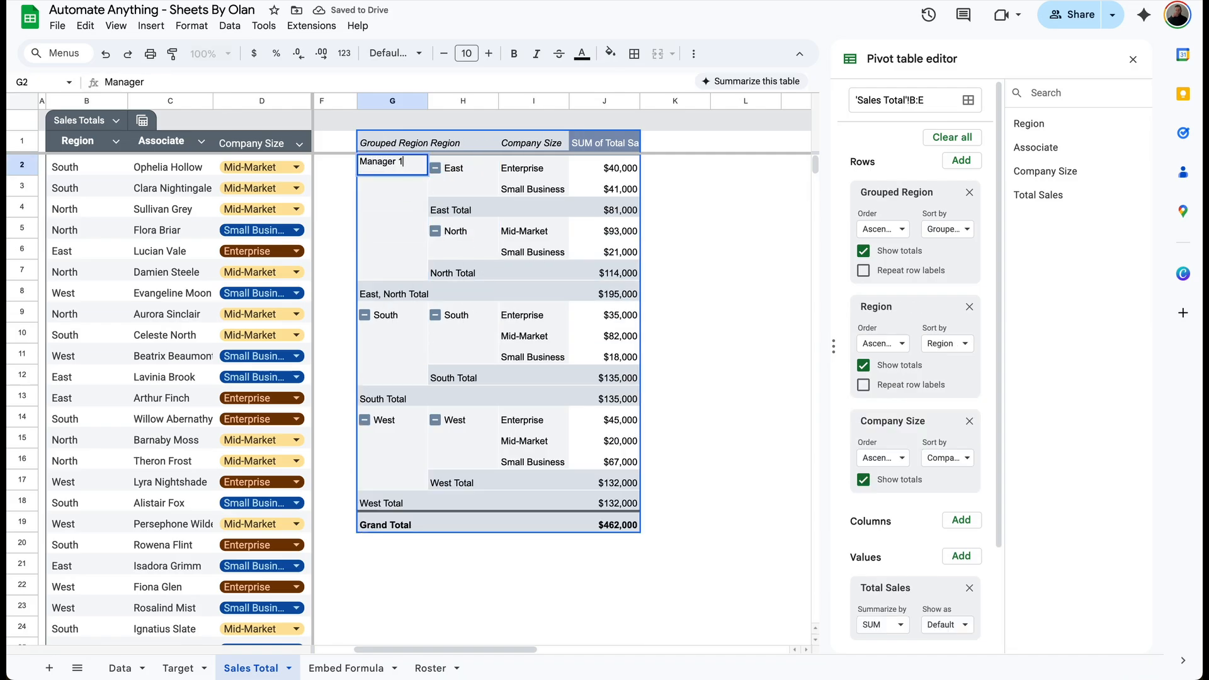
{"action": "key", "text": "Return"}
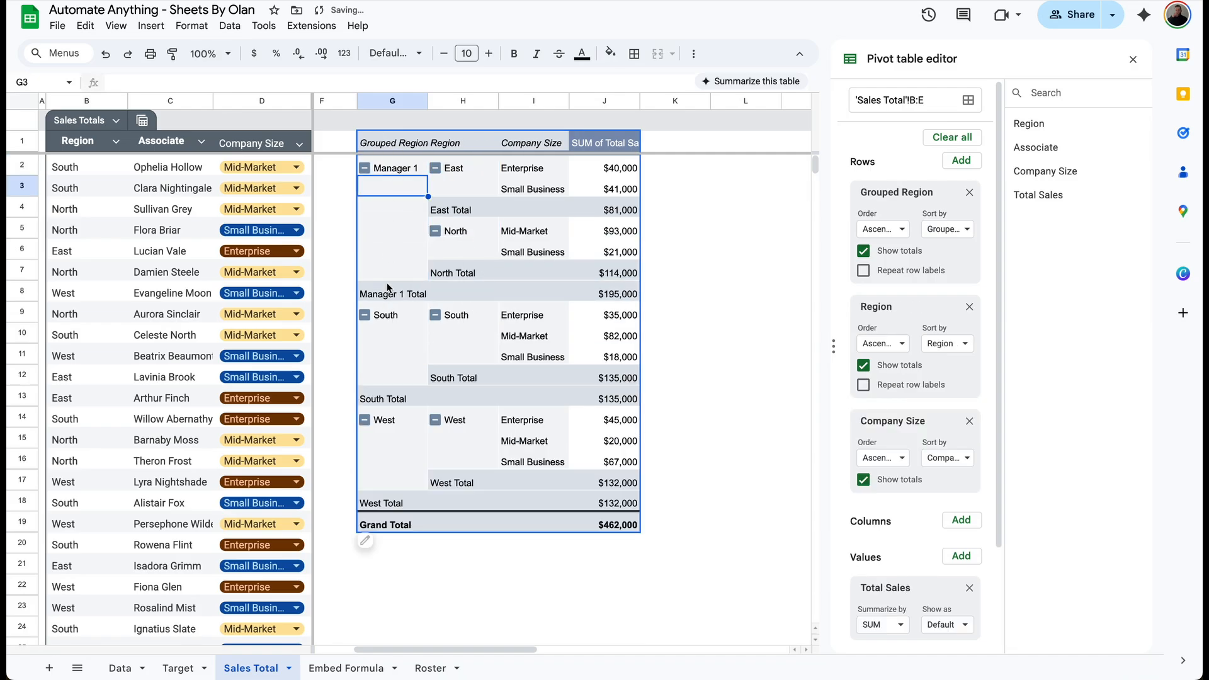
- Create a pivot group from the South and West regions and rename it Manager 2
{"action": "left_click", "coordinate": [394, 315]}
{"action": "left_click", "coordinate": [395, 424], "text": "super"}
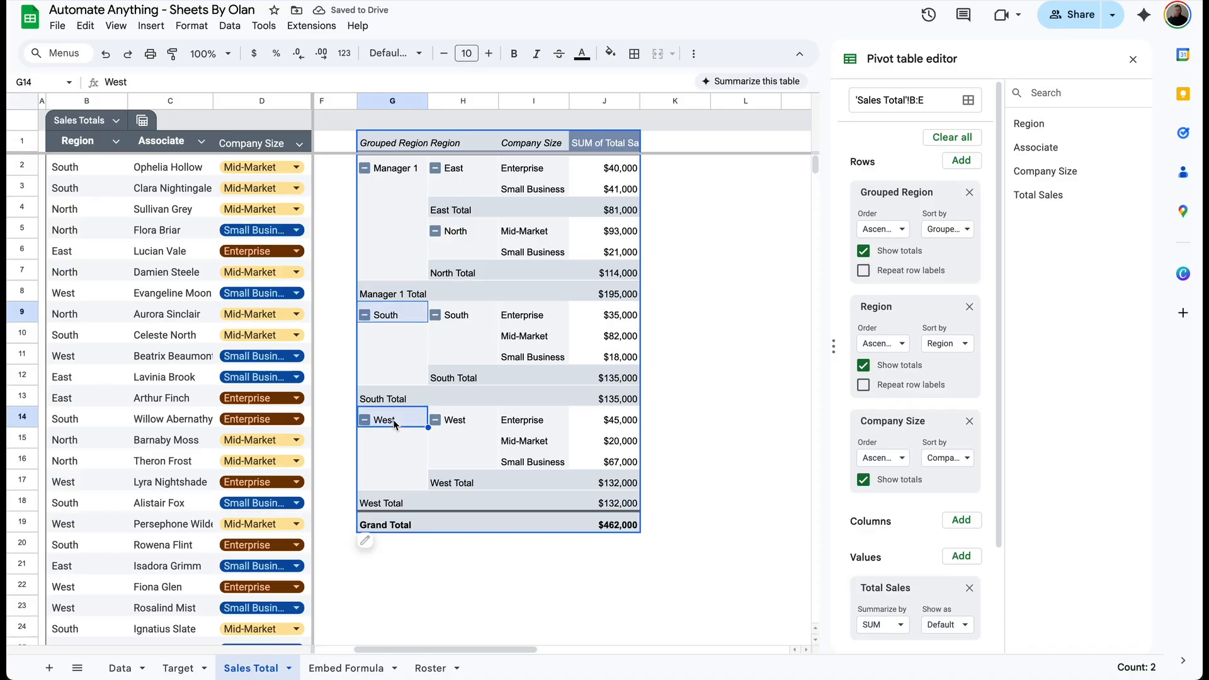
{"action": "right_click", "coordinate": [395, 424]}
{"action": "left_click", "coordinate": [463, 327]}
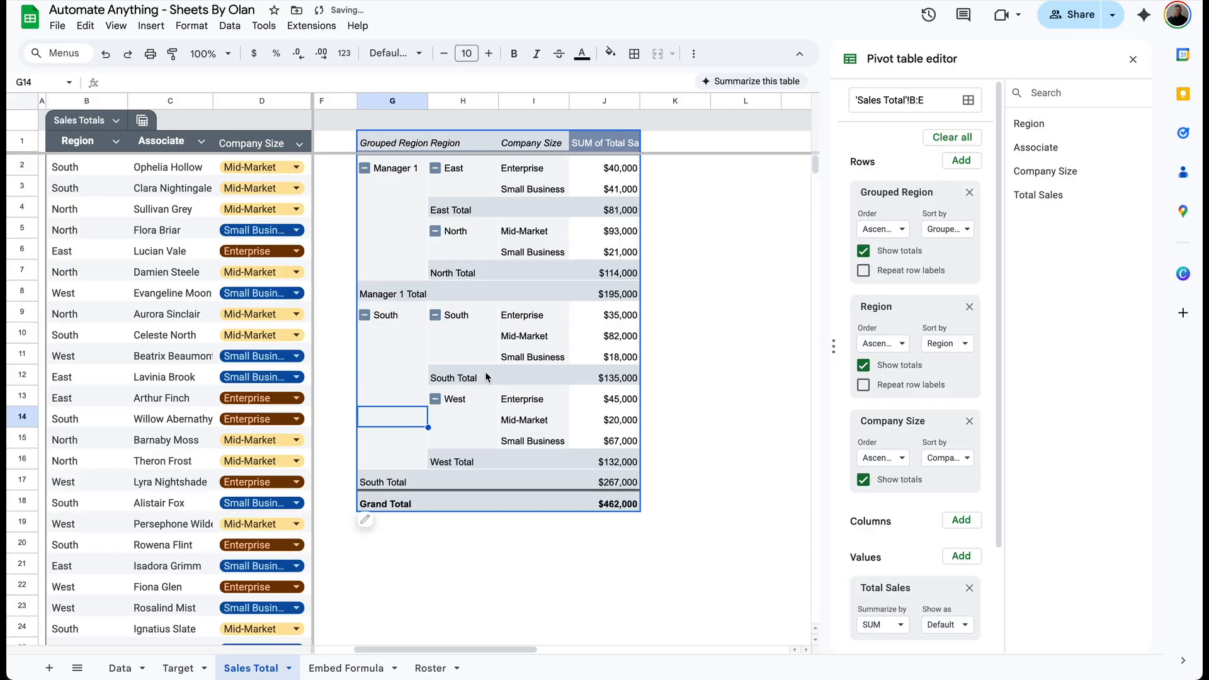
{"action": "left_click", "coordinate": [403, 315]}
{"action": "type", "text": "Manager 2"}
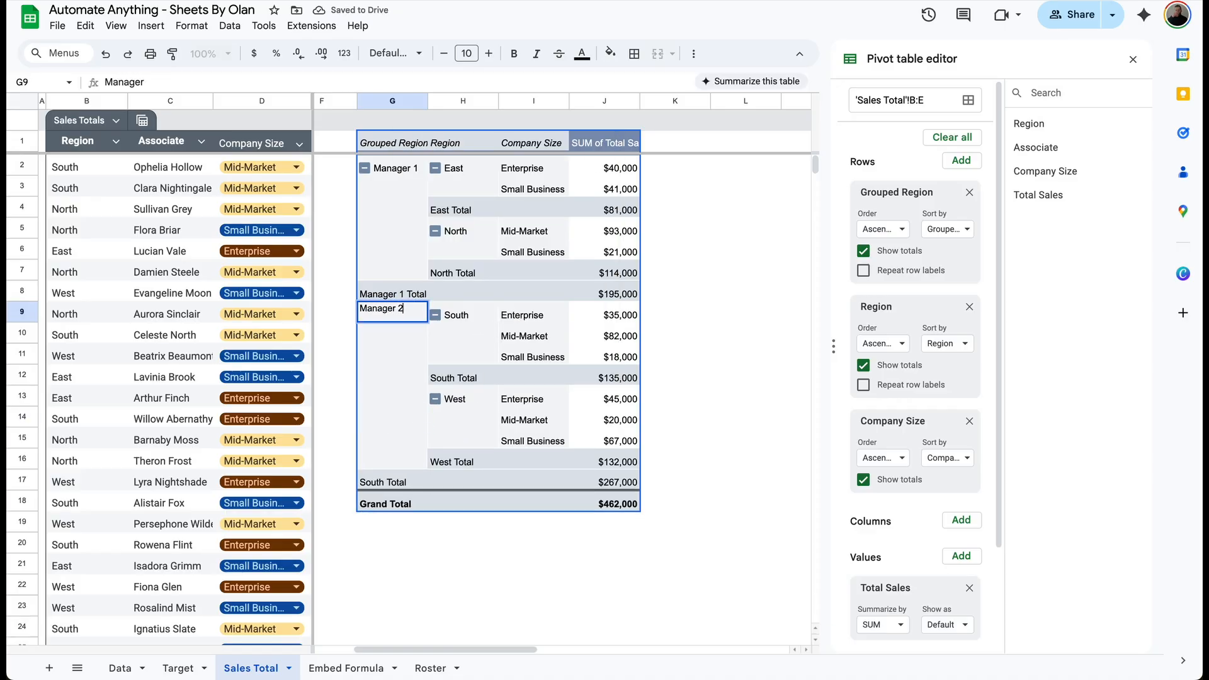
{"action": "key", "text": "Return"}
- Remove the Region field from Rows, and examine Manager 1's sales by company size
{"action": "left_click", "coordinate": [492, 323]}
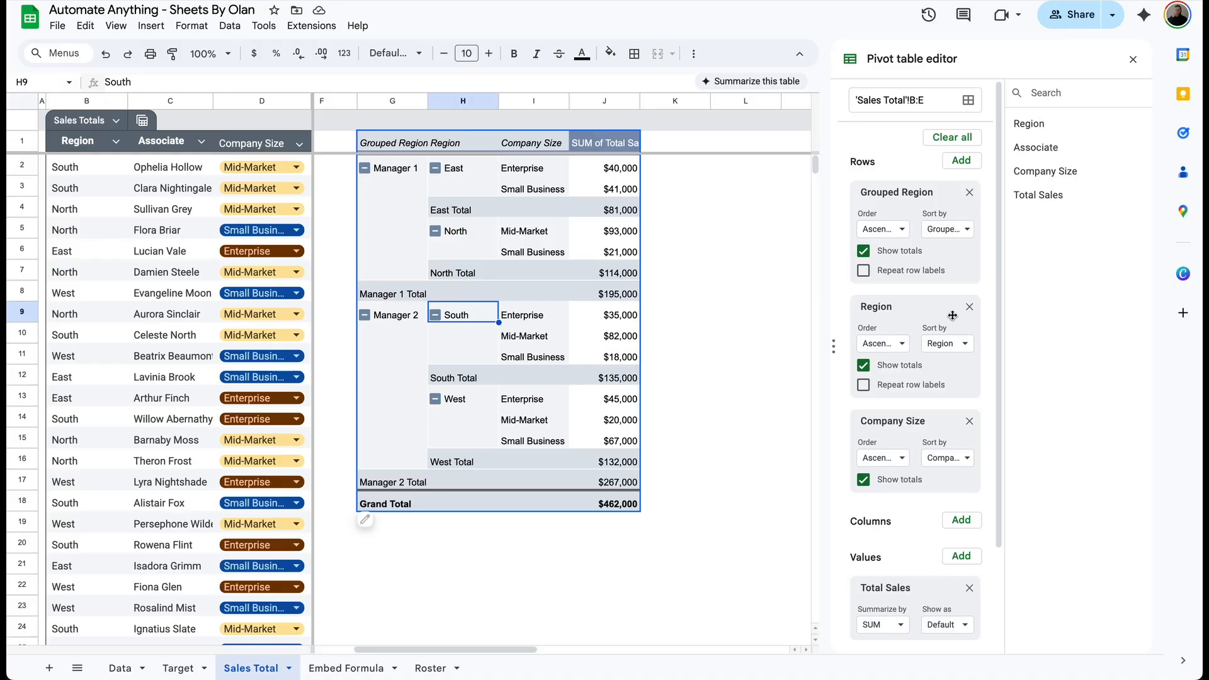
{"action": "left_click", "coordinate": [973, 310]}
{"action": "left_click", "coordinate": [392, 169]}
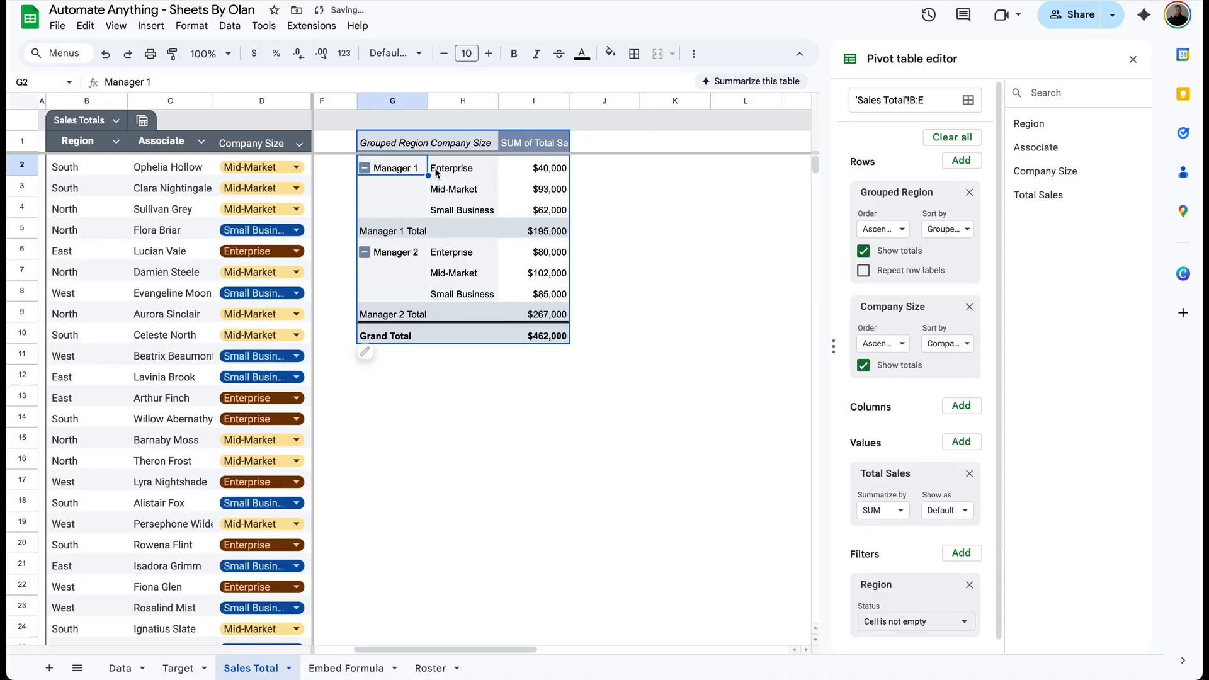
{"action": "left_click_drag", "start_coordinate": [539, 166], "coordinate": [543, 210]}
{"action": "left_click", "coordinate": [482, 190]}
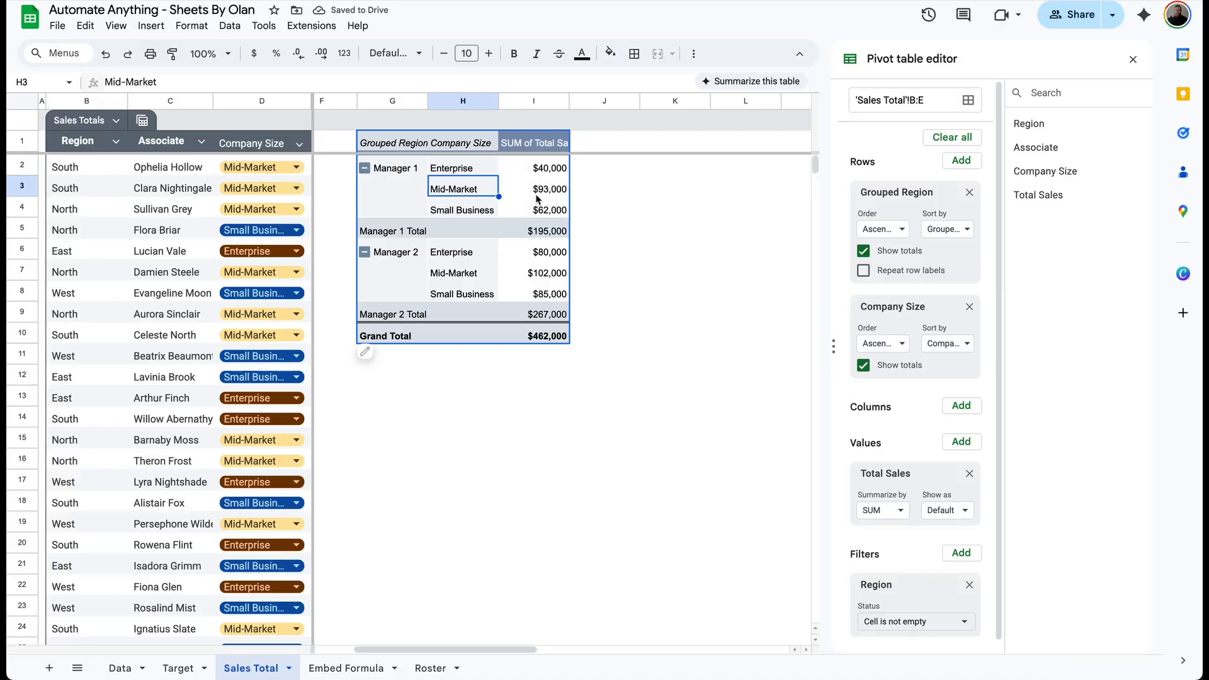
{"action": "left_click", "coordinate": [545, 192]}
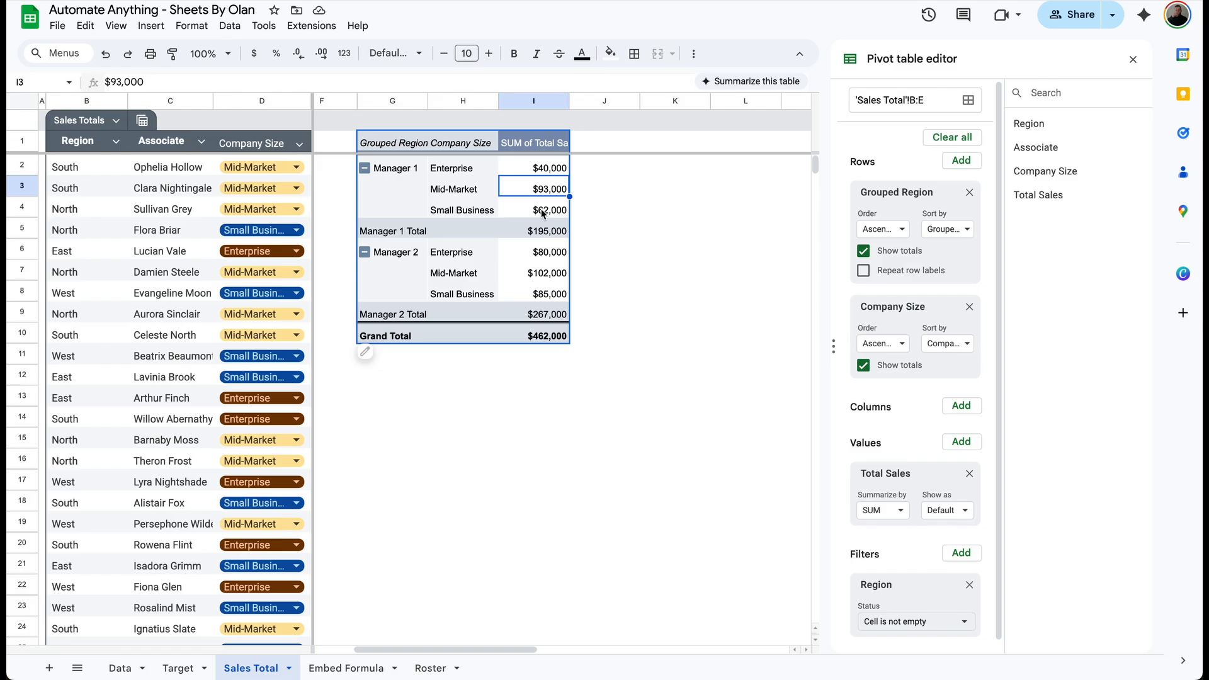
- Switch to the SheetsbyOlan Content Planner spreadsheet and look through the content ideas and delivery dates in Past Content
{"action": "left_click", "coordinate": [543, 169]}
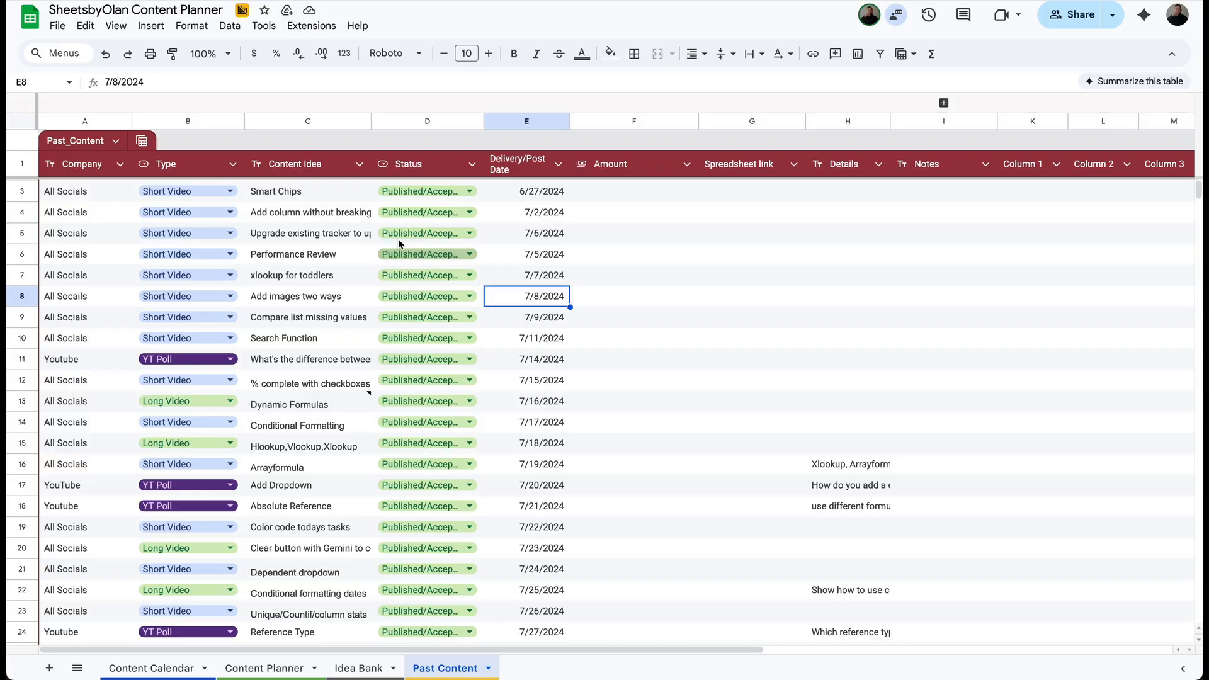
{"action": "scroll", "coordinate": [398, 240], "scroll_direction": "down", "scroll_amount": 20}
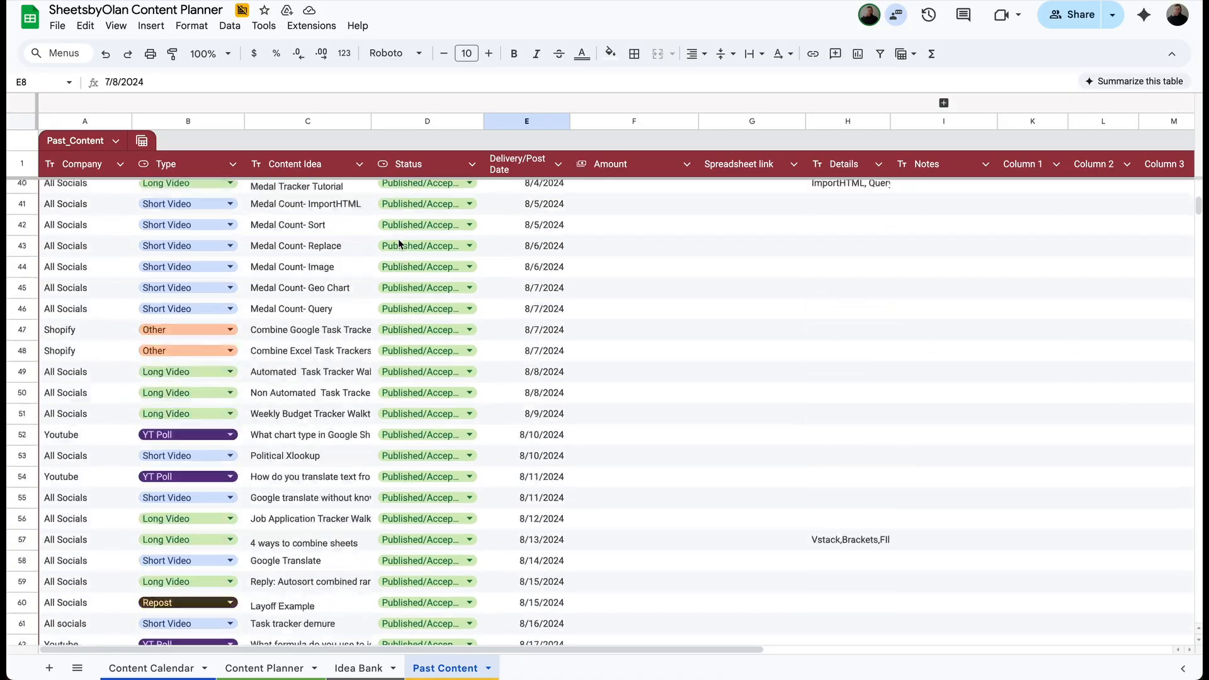
{"action": "scroll", "coordinate": [399, 240], "scroll_direction": "down", "scroll_amount": 20}
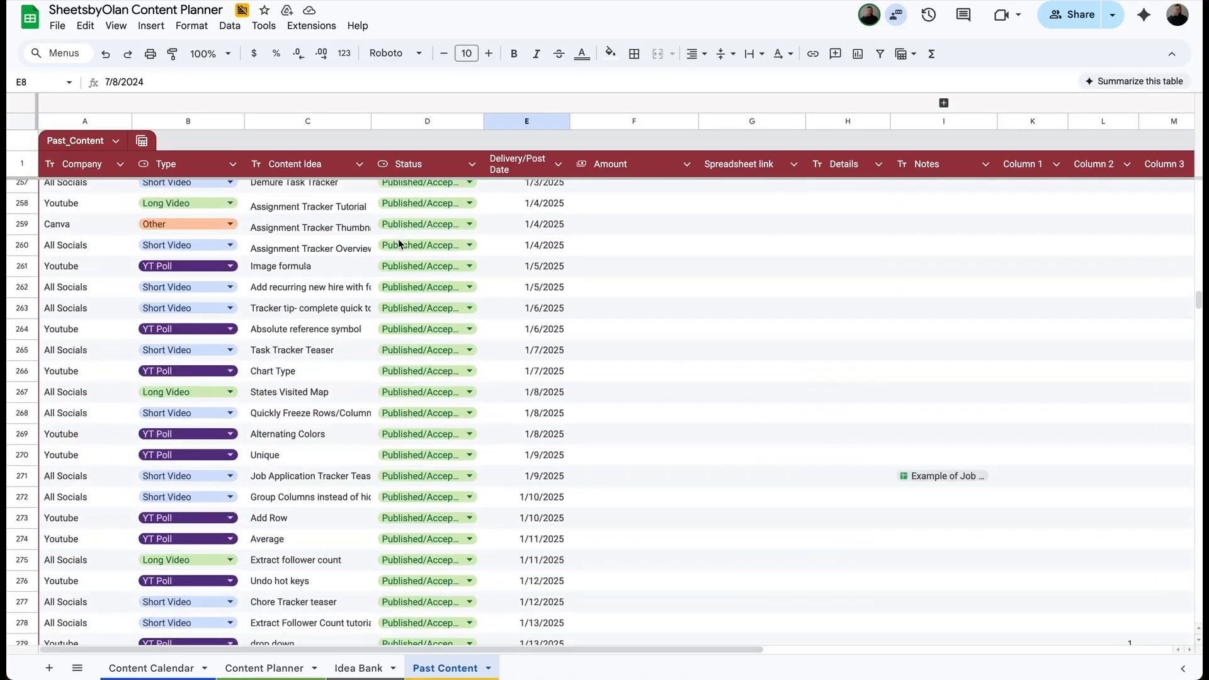
{"action": "scroll", "coordinate": [398, 239], "scroll_direction": "up", "scroll_amount": 20}
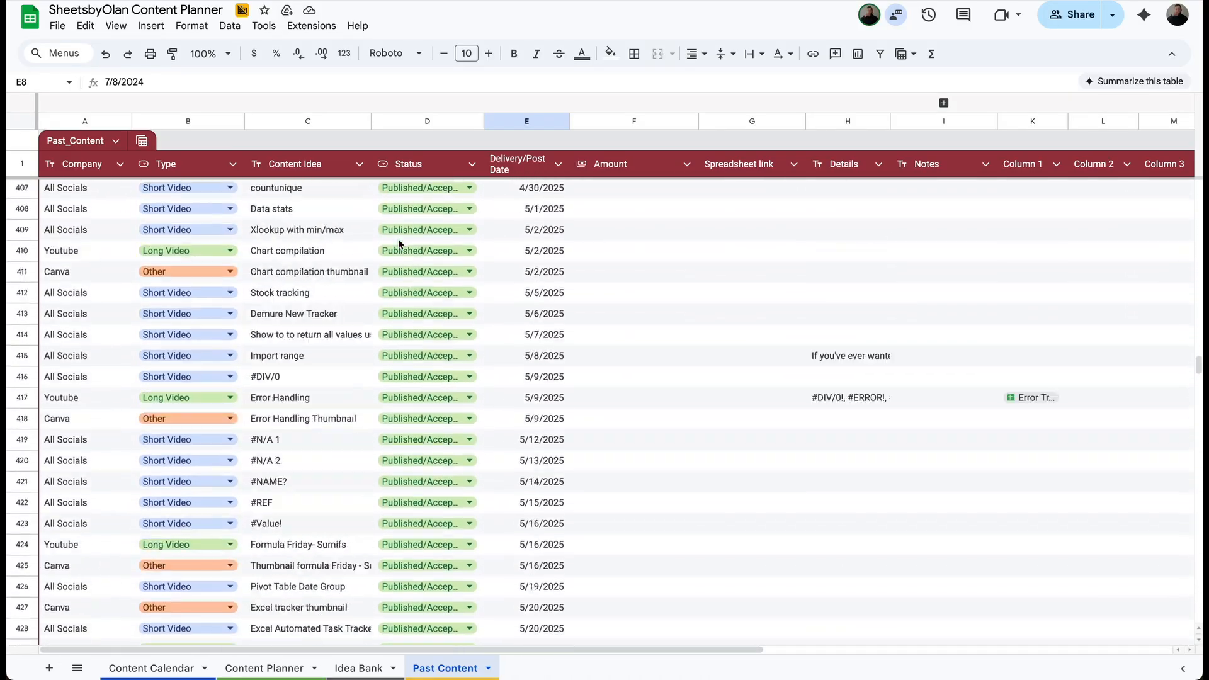
{"action": "left_click", "coordinate": [358, 264]}
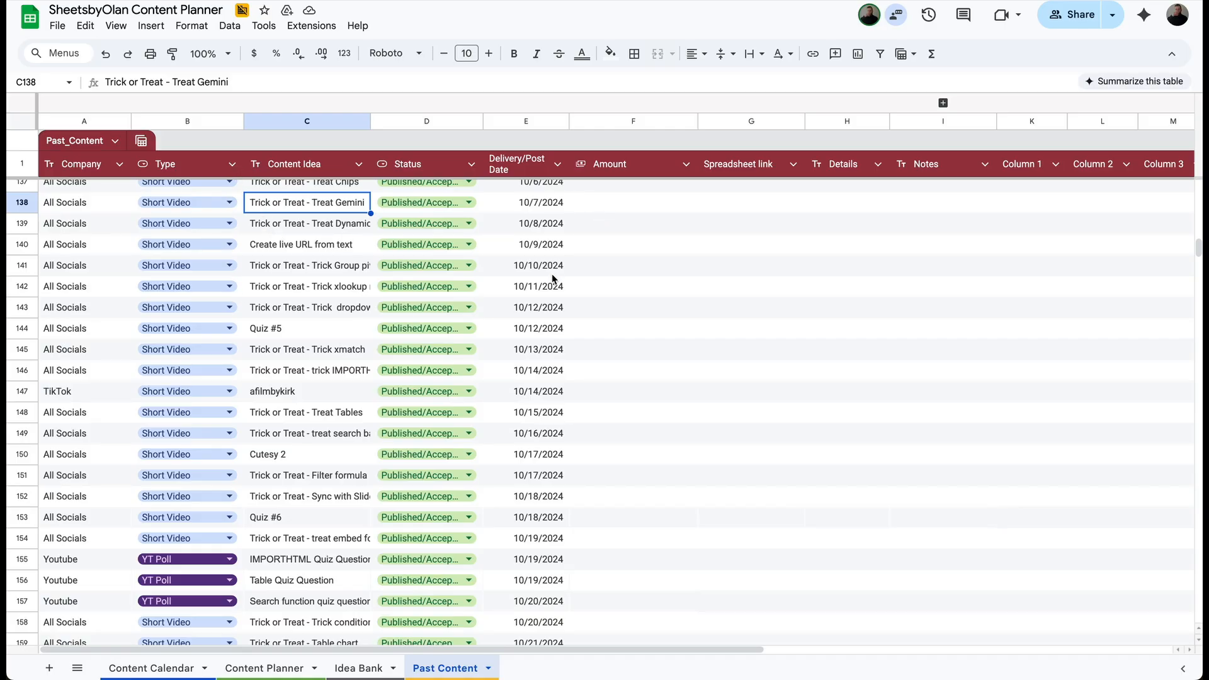
- Create a pivot table from Past Content columns A:E on a new sheet, with Type as rows and Delivery/Post Date as columns
{"action": "left_click_drag", "start_coordinate": [94, 121], "coordinate": [526, 121]}
{"action": "left_click", "coordinate": [151, 25]}
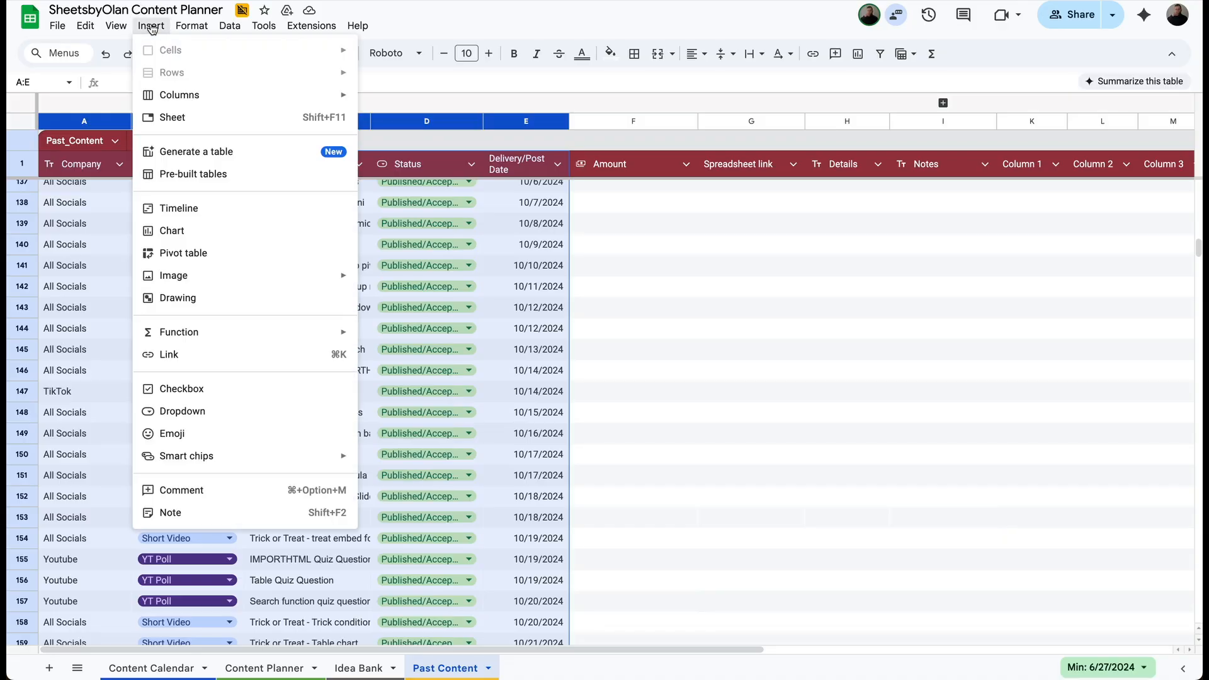
{"action": "left_click", "coordinate": [195, 251]}
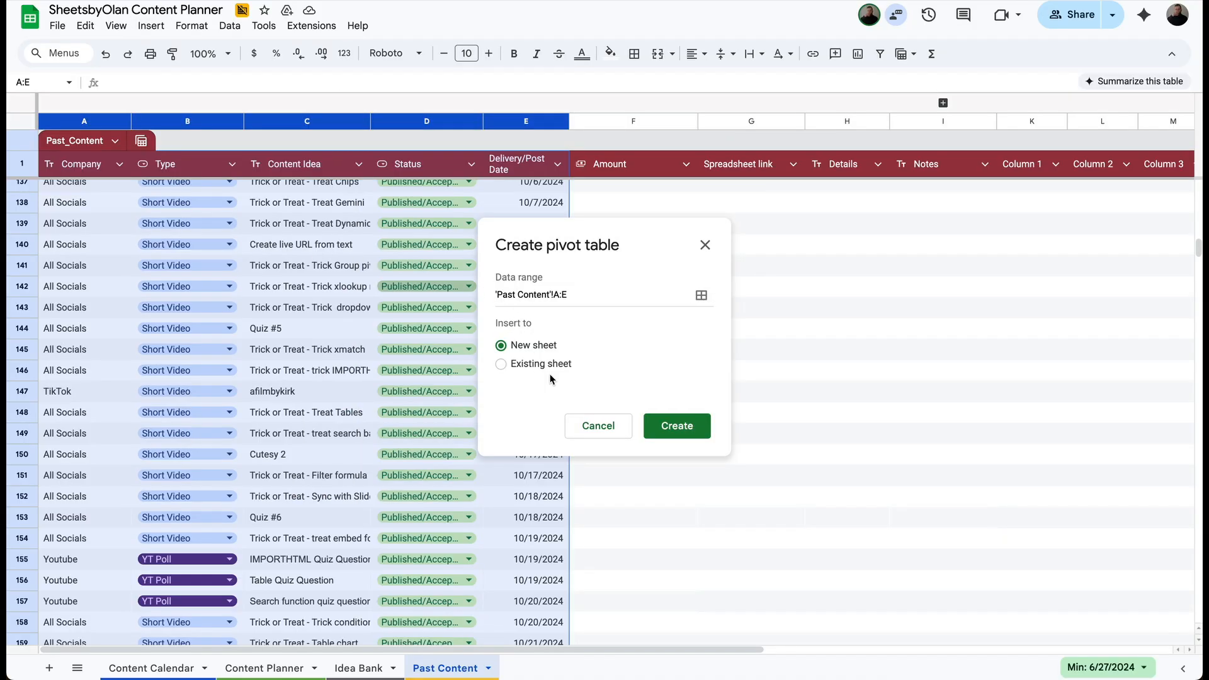
{"action": "left_click_drag", "start_coordinate": [1071, 147], "coordinate": [923, 346]}
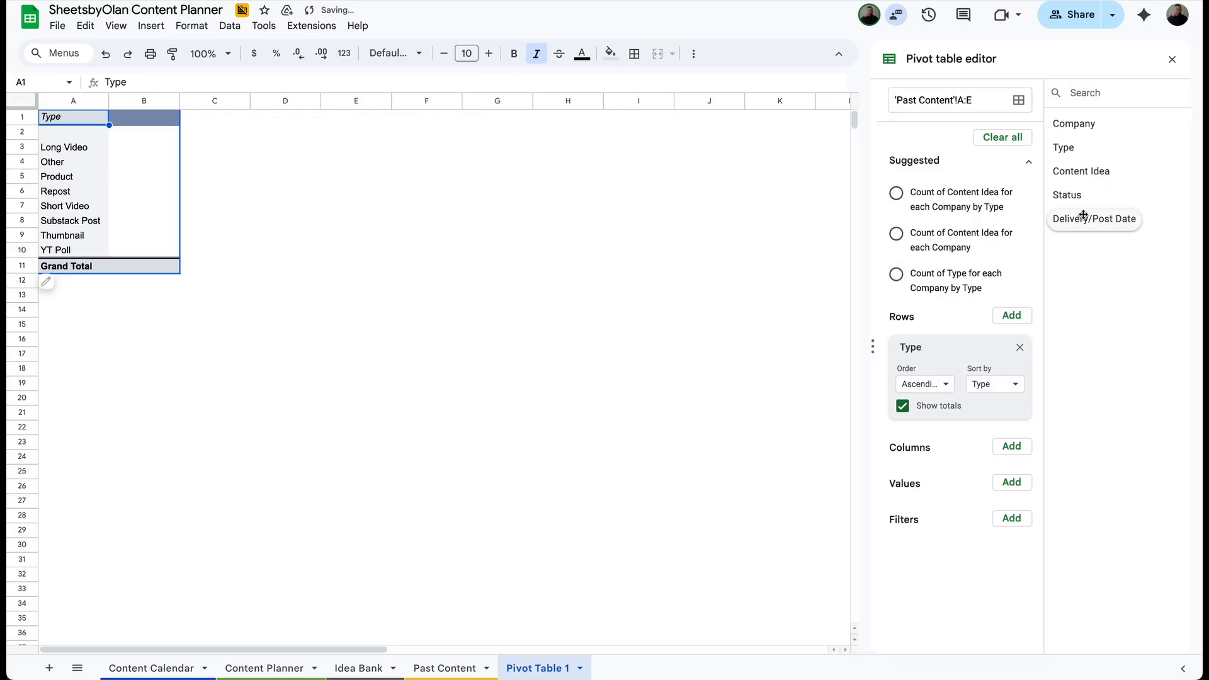
{"action": "left_click_drag", "start_coordinate": [1083, 219], "coordinate": [957, 471]}
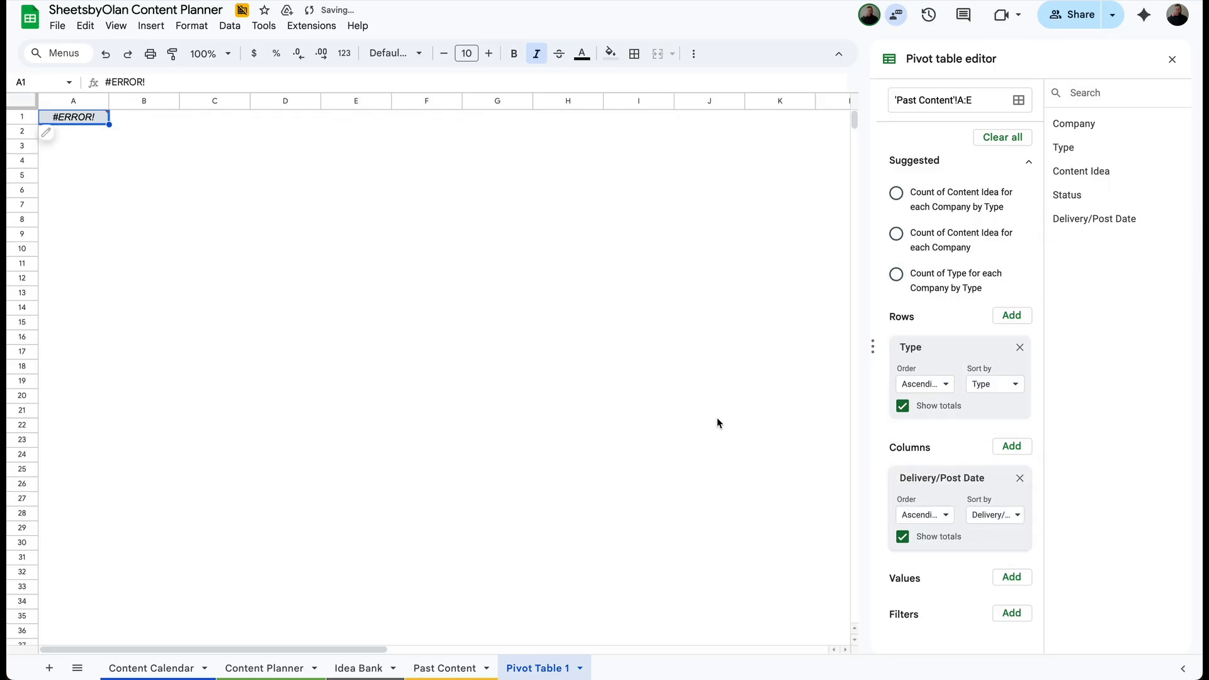
- Review the delivery dates listed in the Past Content sheet and return to the pivot table
{"action": "left_click", "coordinate": [446, 668]}
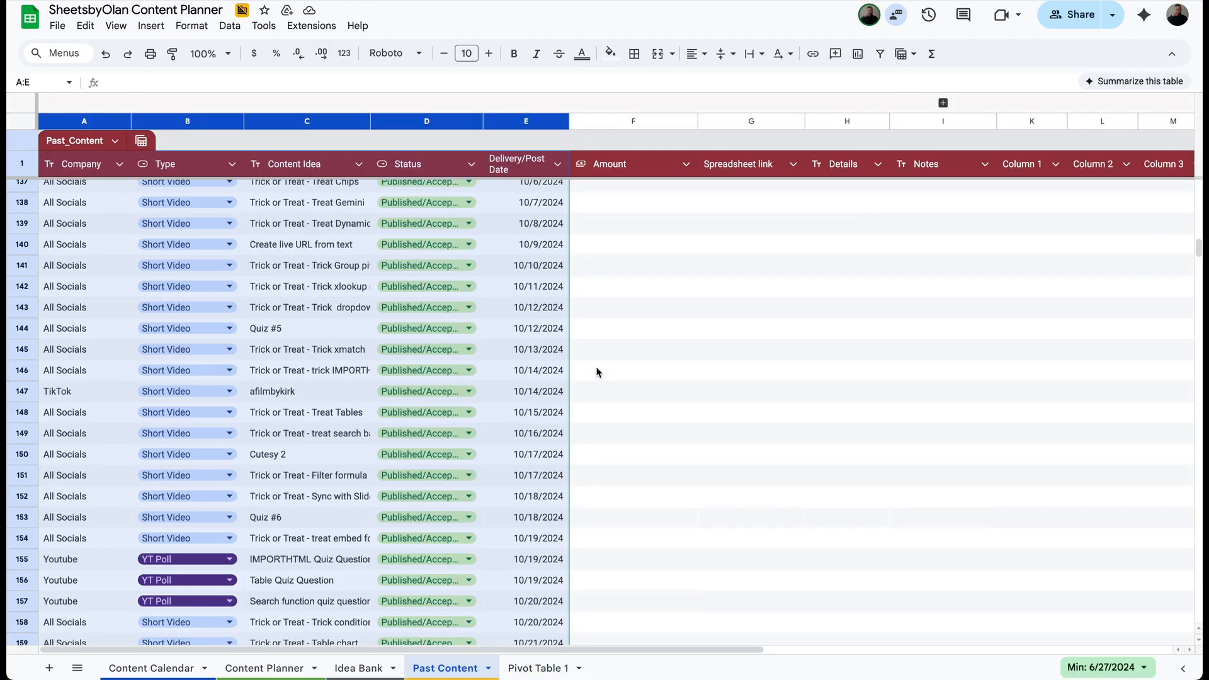
{"action": "left_click", "coordinate": [522, 303]}
{"action": "scroll", "coordinate": [525, 479], "scroll_direction": "down", "scroll_amount": 8}
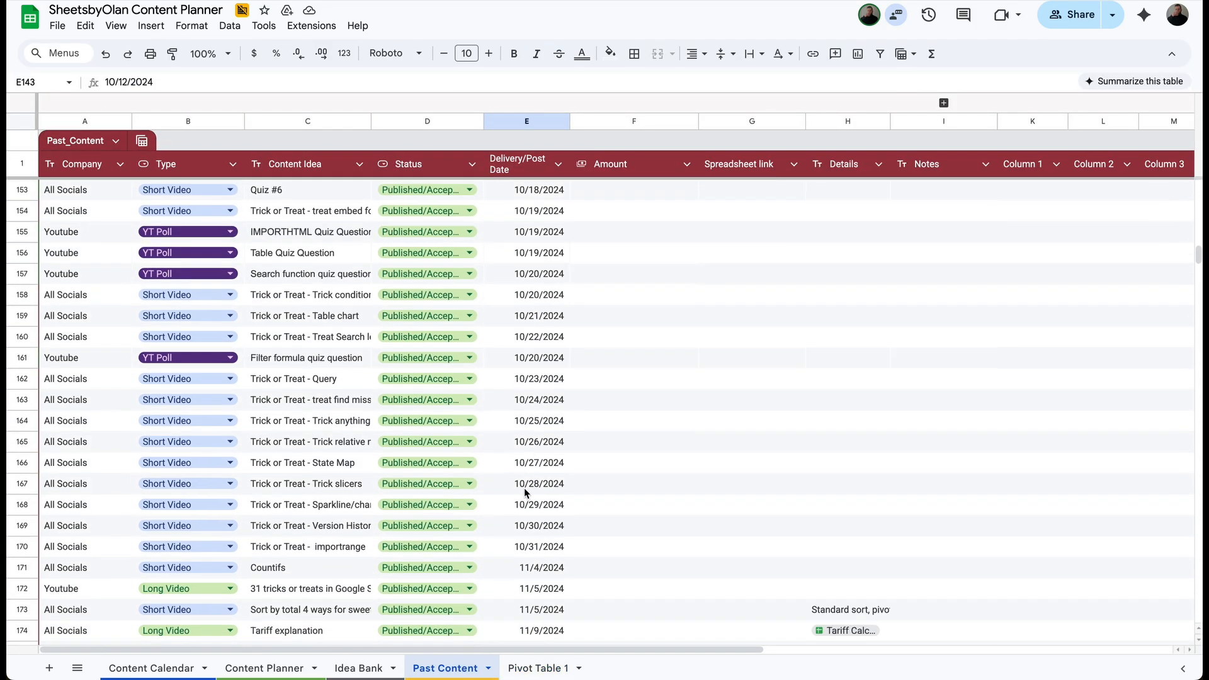
{"action": "scroll", "coordinate": [517, 529], "scroll_direction": "down", "scroll_amount": 3}
{"action": "left_click", "coordinate": [535, 668]}
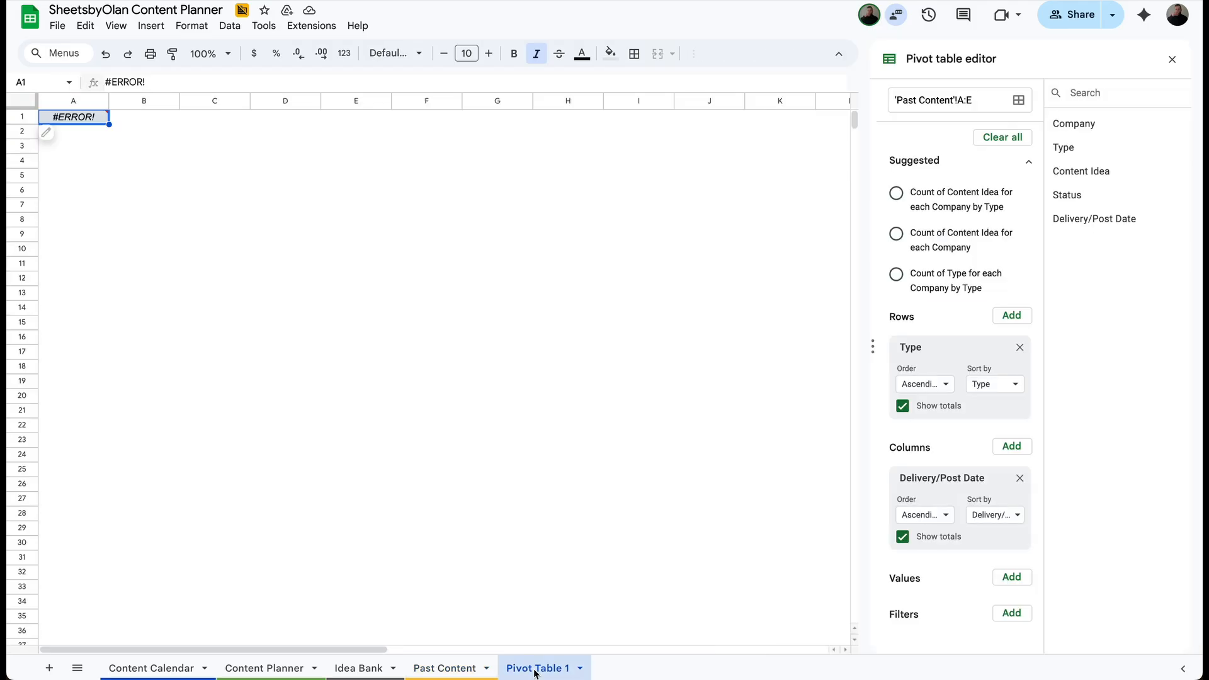
- Add a Delivery/Post Date filter to the pivot table that shows only 1/1/2025
{"action": "left_click_drag", "start_coordinate": [1094, 220], "coordinate": [919, 643]}
{"action": "left_click", "coordinate": [963, 637]}
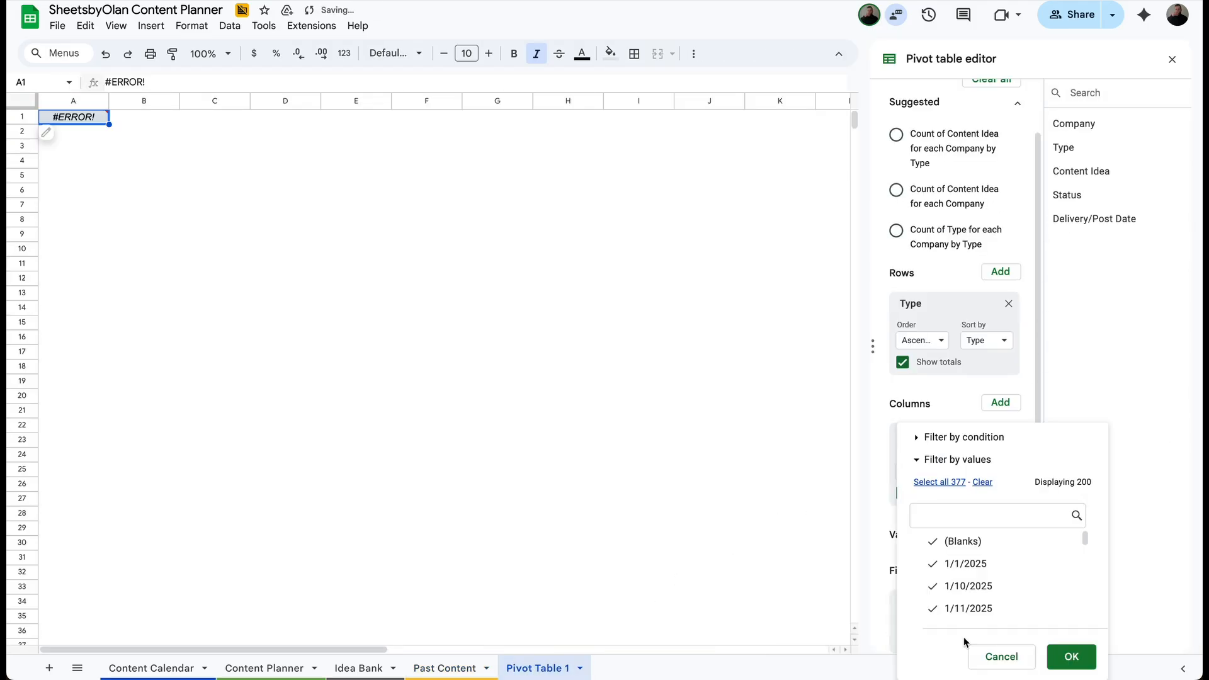
{"action": "left_click", "coordinate": [982, 483]}
{"action": "left_click", "coordinate": [968, 565]}
{"action": "left_click", "coordinate": [1071, 657]}
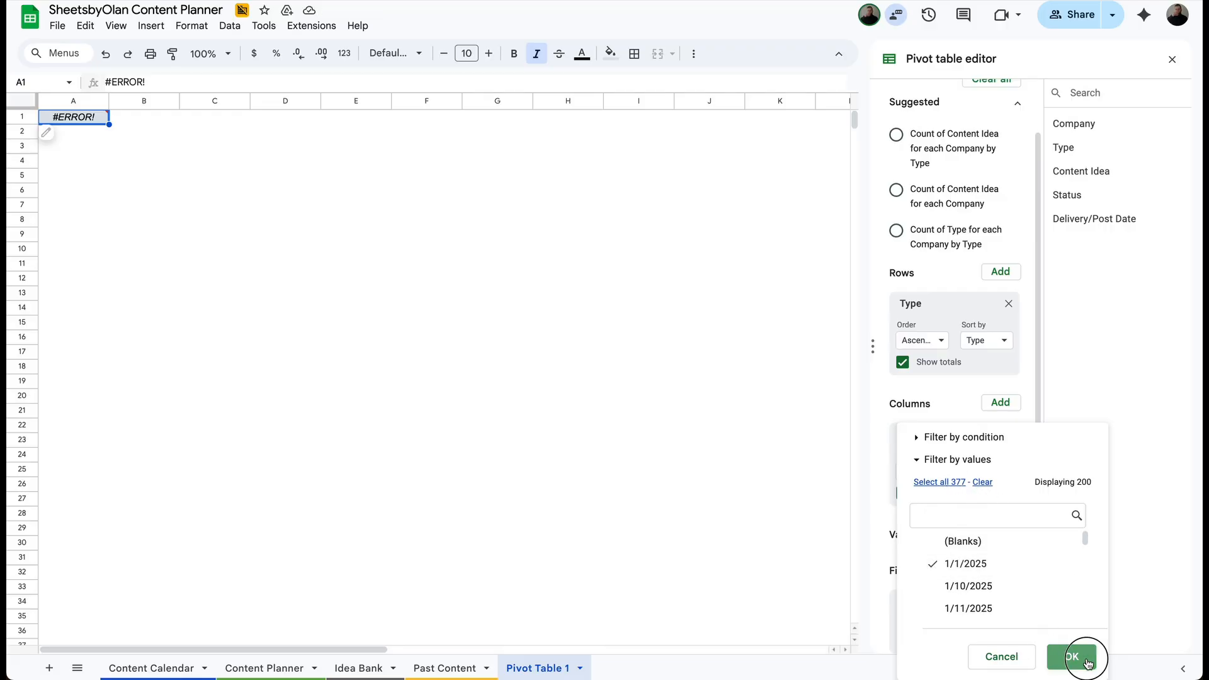
- Group the pivot table's Delivery/Post Date columns by Year-Quarter
{"action": "left_click", "coordinate": [142, 131]}
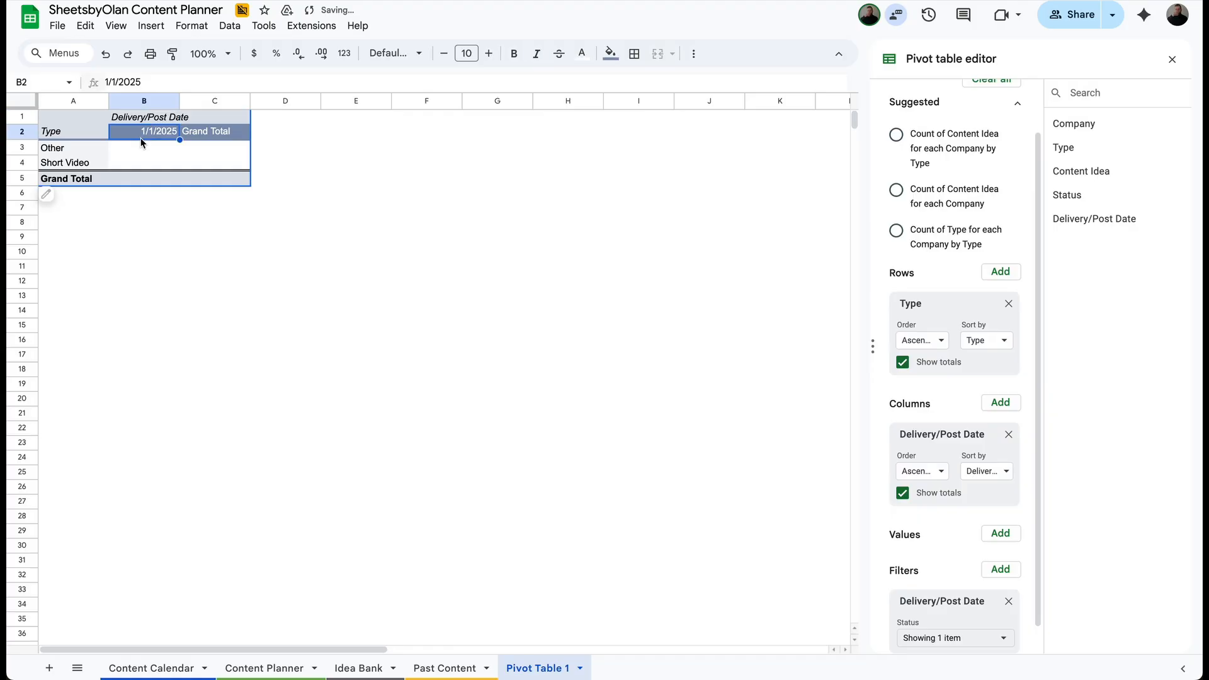
{"action": "right_click", "coordinate": [140, 139]}
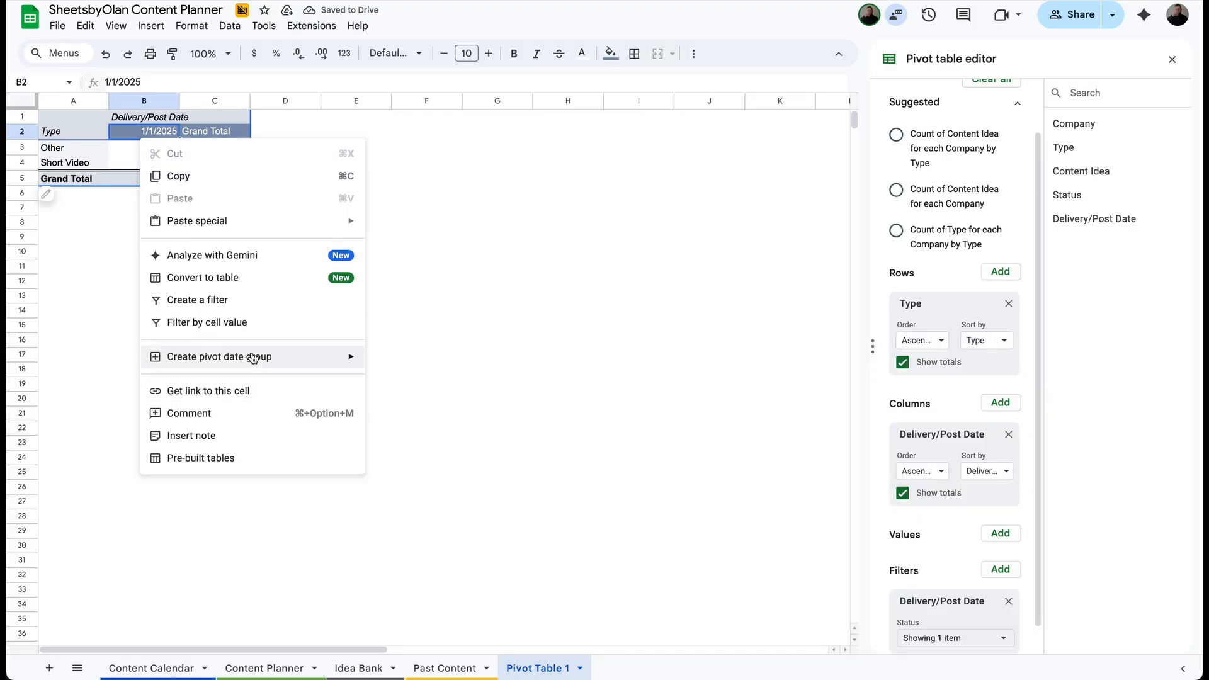
{"action": "mouse_move", "coordinate": [268, 359]}
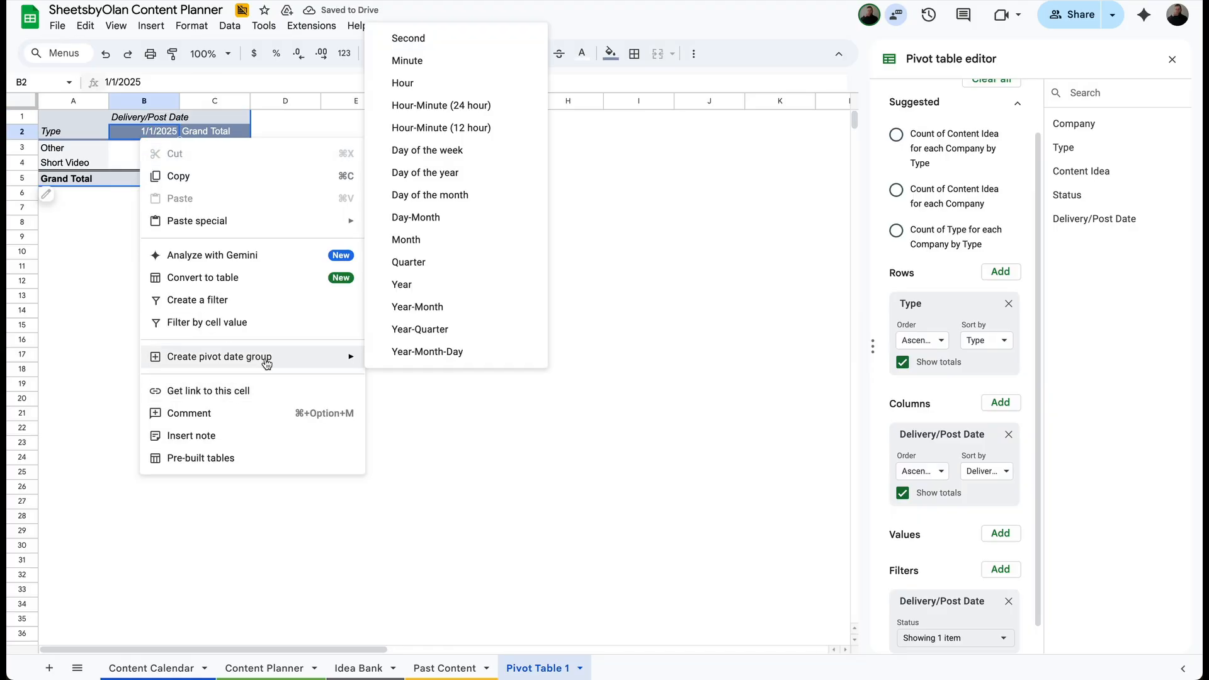
{"action": "left_click", "coordinate": [503, 339]}
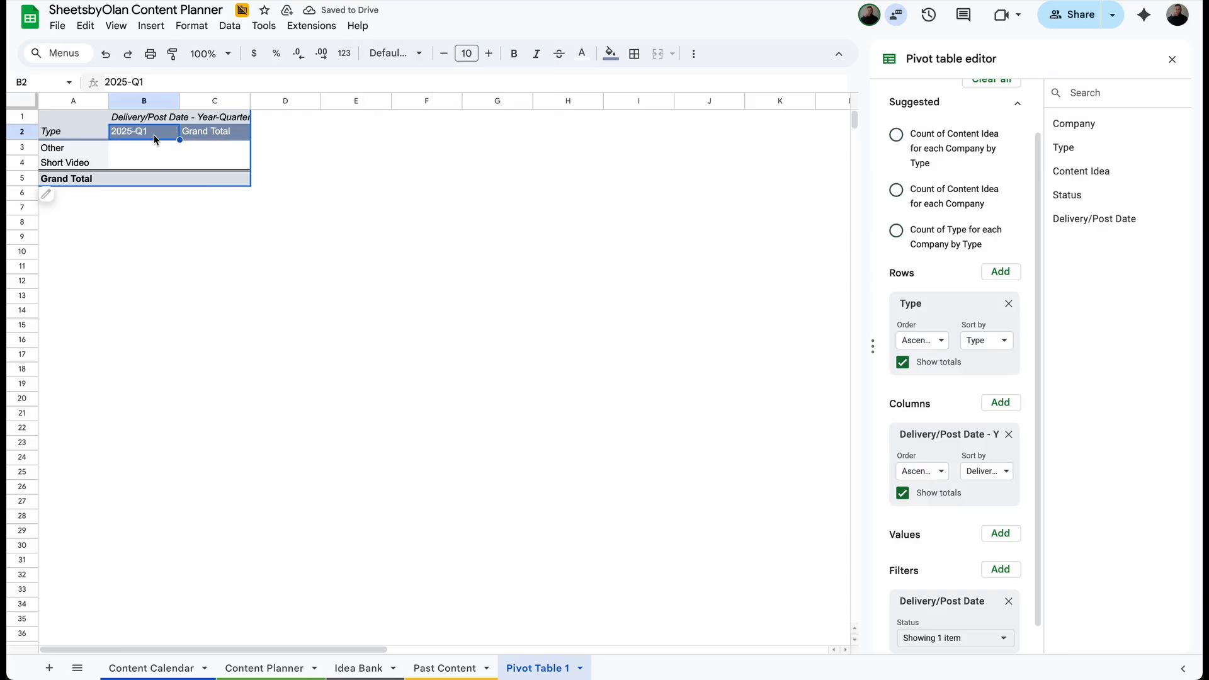
- Remove the Delivery/Post Date filter from the pivot table and look over the year-quarter columns
{"action": "left_click", "coordinate": [1009, 601]}
{"action": "left_click", "coordinate": [642, 161]}
{"action": "left_click_drag", "start_coordinate": [169, 145], "coordinate": [217, 147]}
{"action": "left_click", "coordinate": [459, 163]}
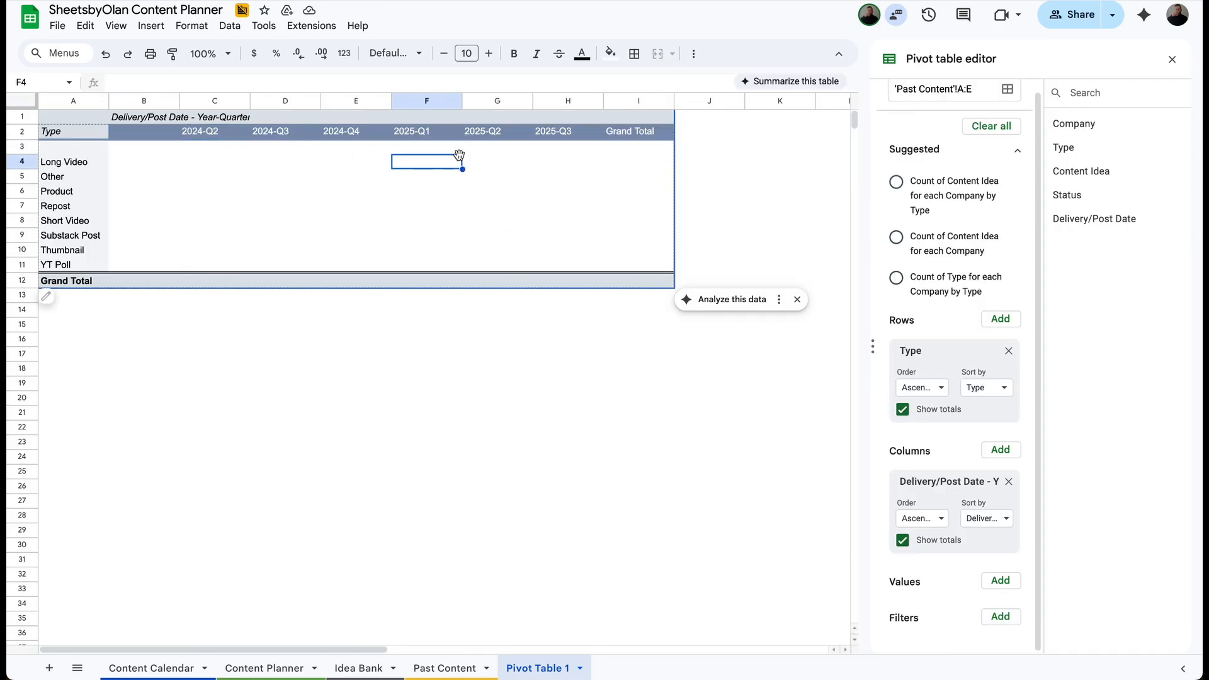
- Add Content Idea as the pivot table's value, try COUNTUNIQUE, and set the summary back to COUNTA
{"action": "left_click_drag", "start_coordinate": [1081, 170], "coordinate": [922, 613]}
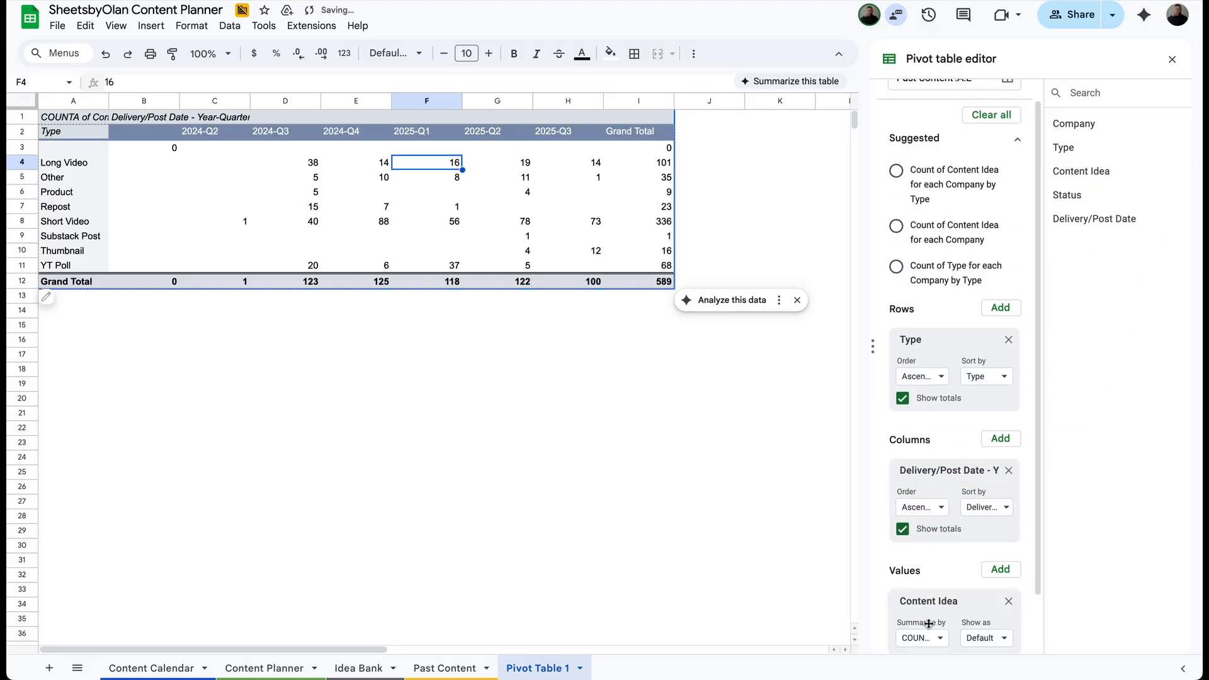
{"action": "left_click", "coordinate": [941, 639]}
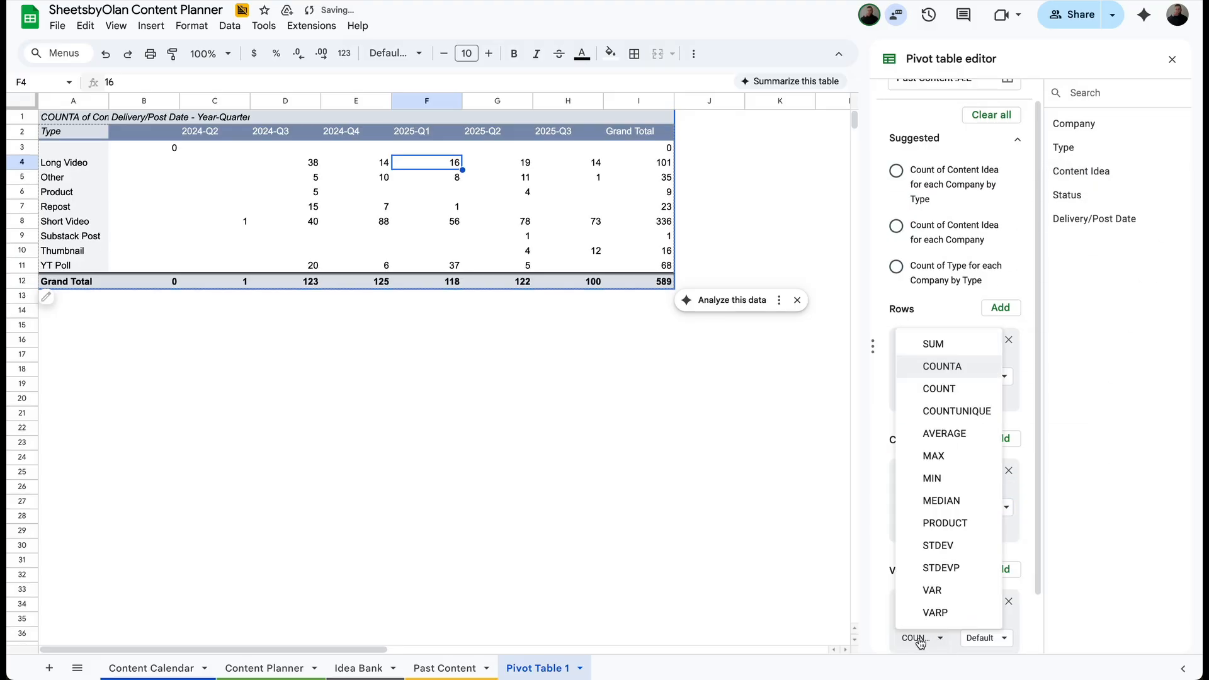
{"action": "left_click", "coordinate": [967, 410]}
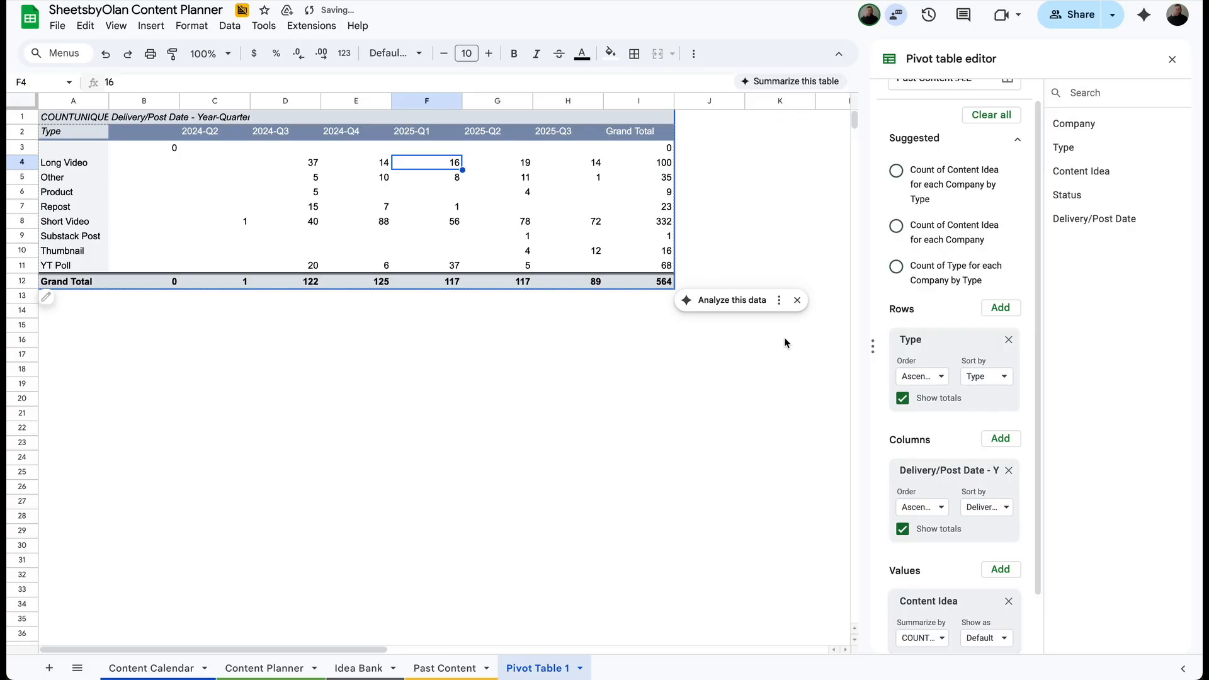
{"action": "left_click", "coordinate": [660, 285]}
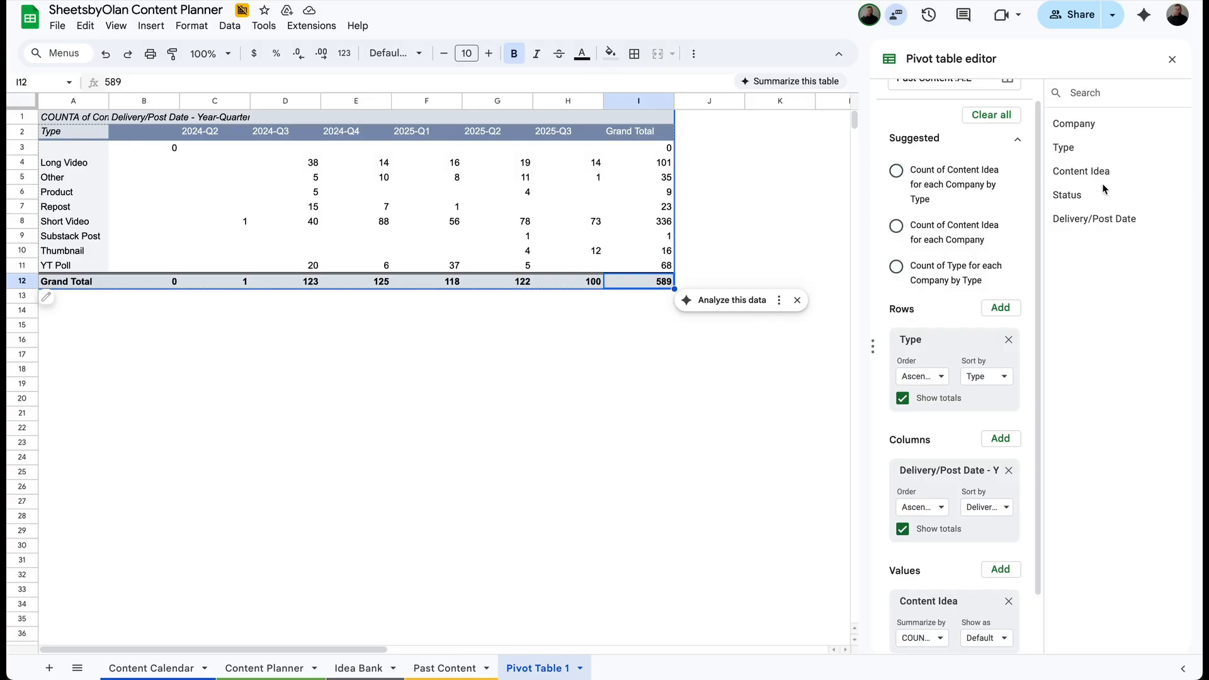
- Add a Type filter to the pivot table with the condition Is not empty
{"action": "left_click_drag", "start_coordinate": [1064, 147], "coordinate": [917, 642]}
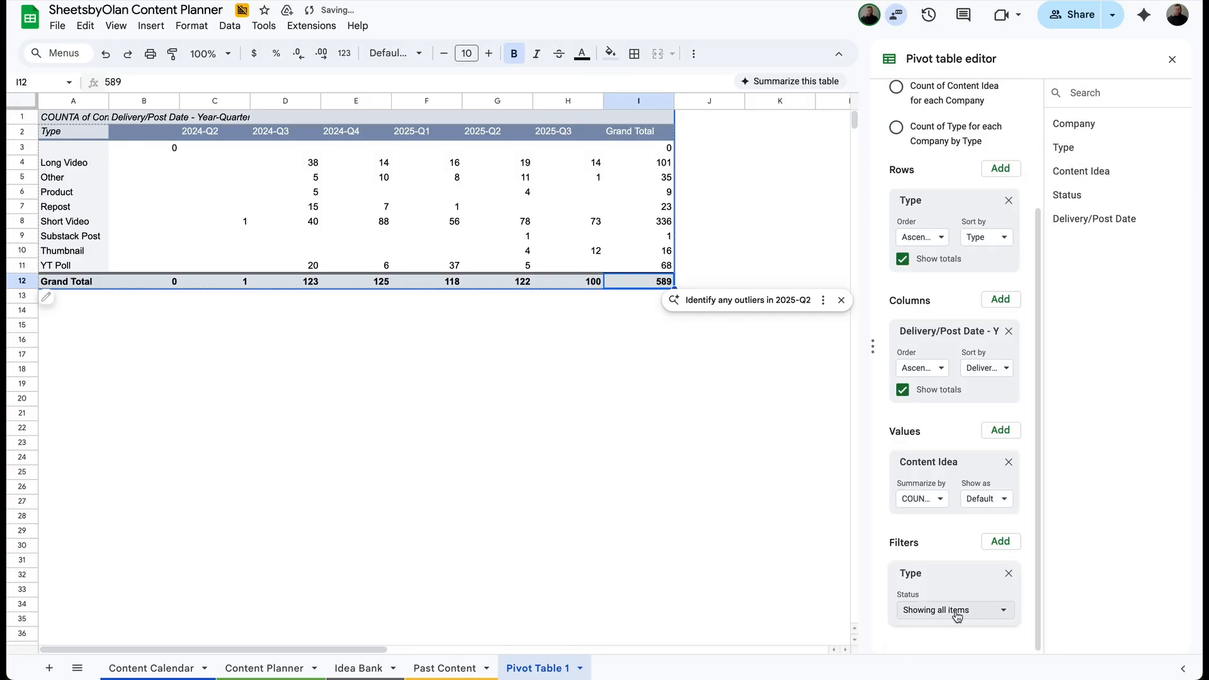
{"action": "left_click", "coordinate": [958, 613]}
{"action": "left_click", "coordinate": [960, 439]}
{"action": "left_click", "coordinate": [970, 431]}
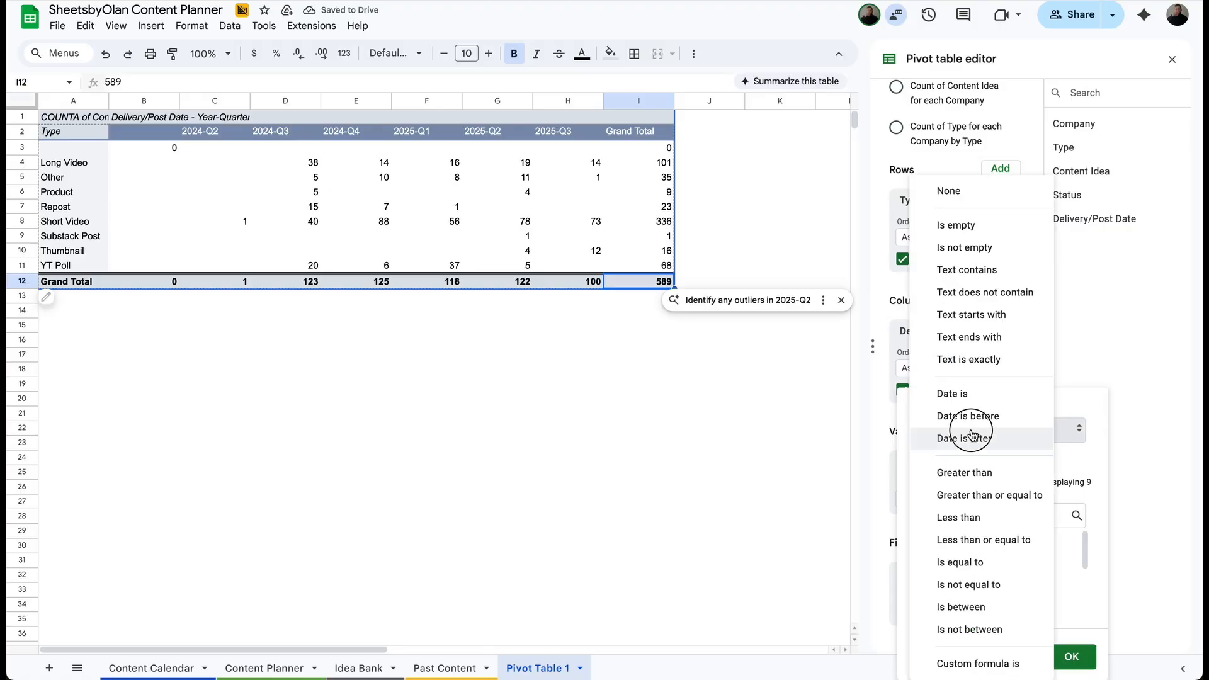
{"action": "left_click", "coordinate": [982, 248]}
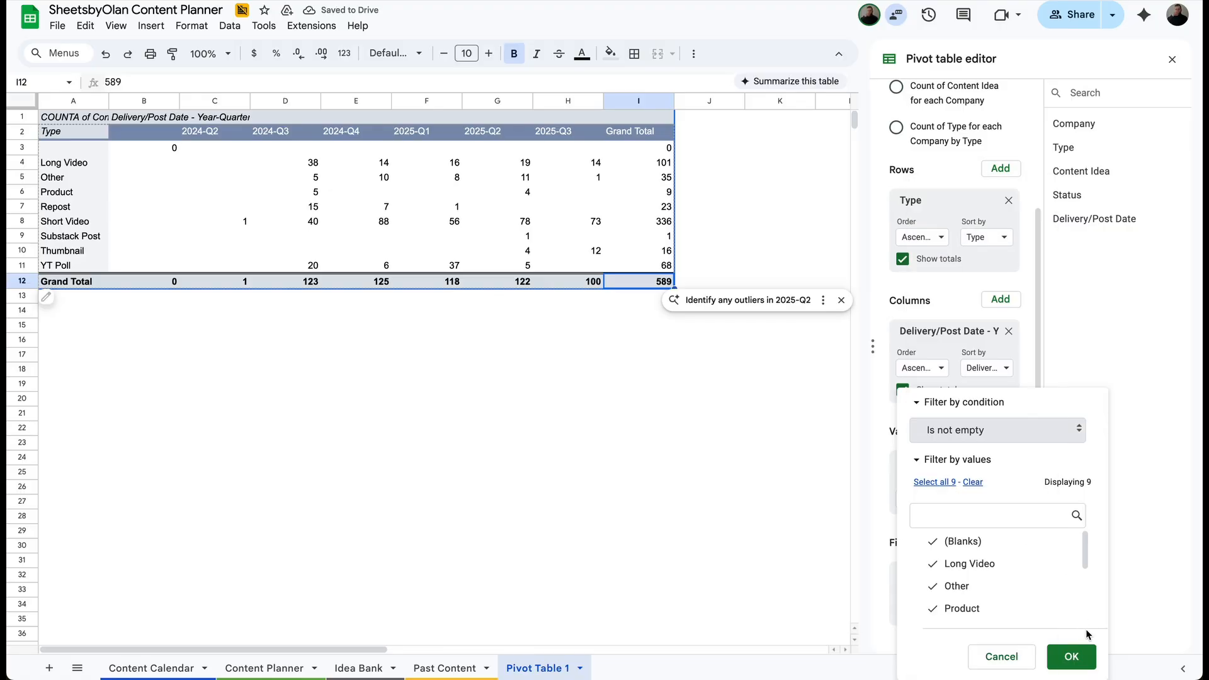
{"action": "left_click", "coordinate": [1075, 657]}
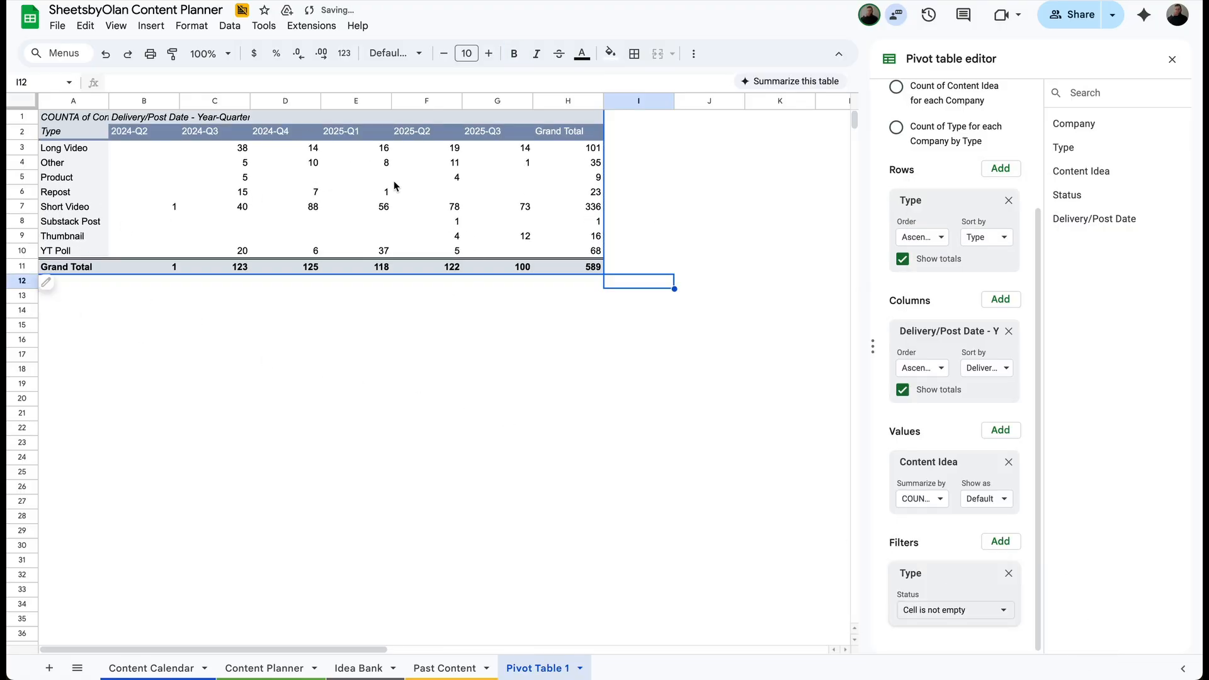
{"action": "left_click", "coordinate": [378, 186]}
{"action": "left_click", "coordinate": [313, 209]}
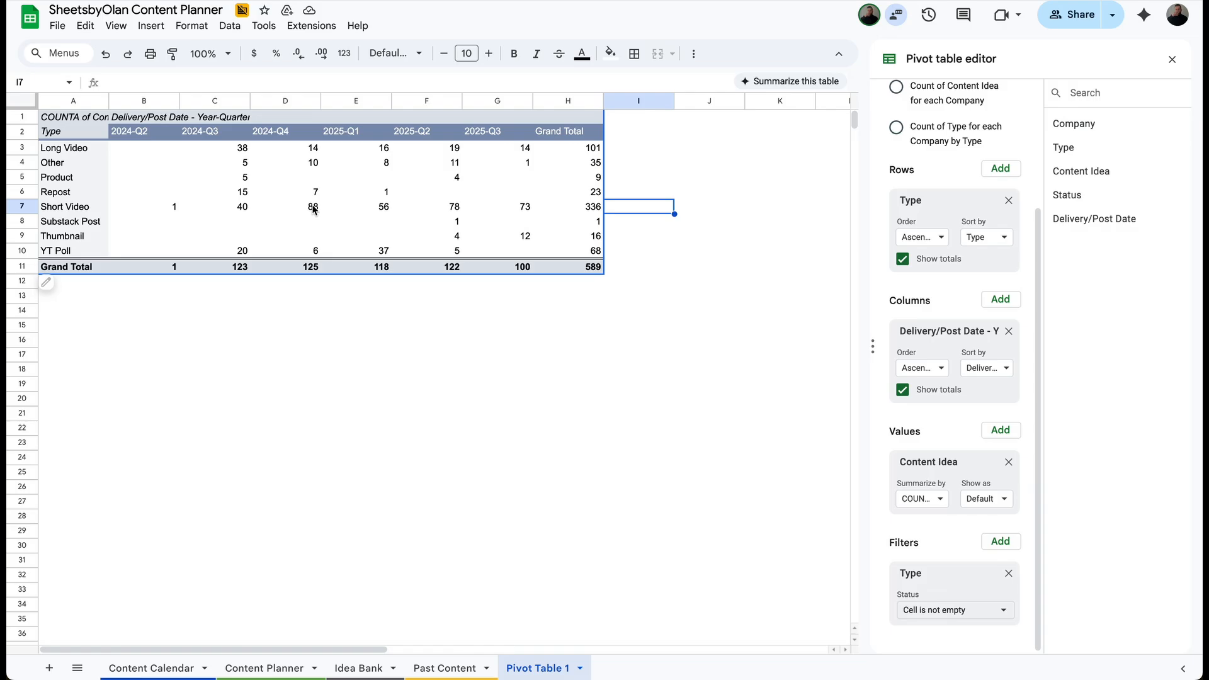
- Exclude the 2024-Q2 entry by adding a Delivery/Post Date filter with the condition Date is after the exact date 7/1/2024
{"action": "left_click", "coordinate": [154, 211]}
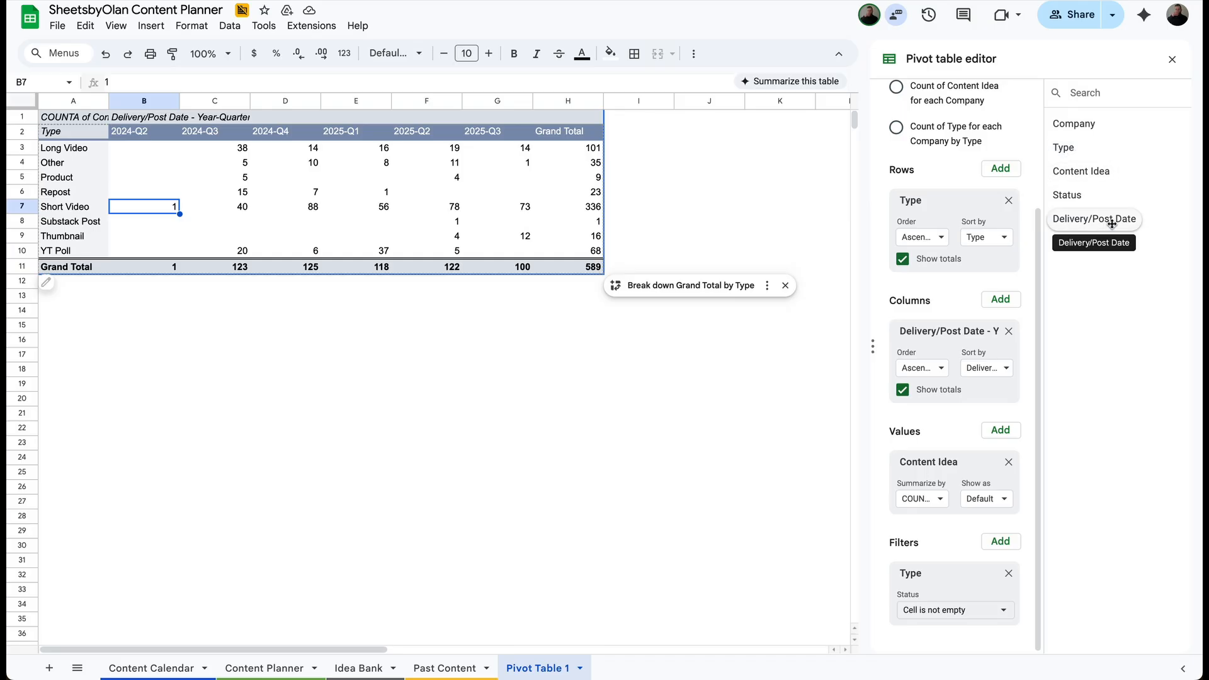
{"action": "left_click_drag", "start_coordinate": [1112, 223], "coordinate": [956, 649]}
{"action": "left_click", "coordinate": [955, 649]}
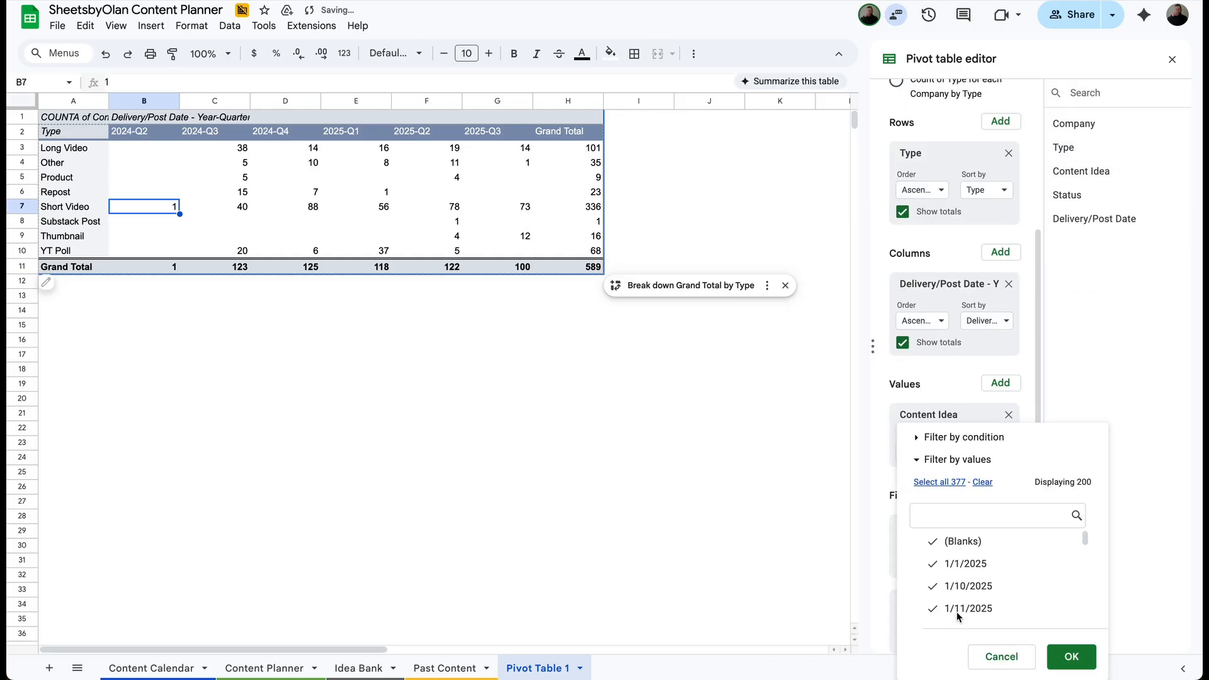
{"action": "left_click", "coordinate": [966, 437]}
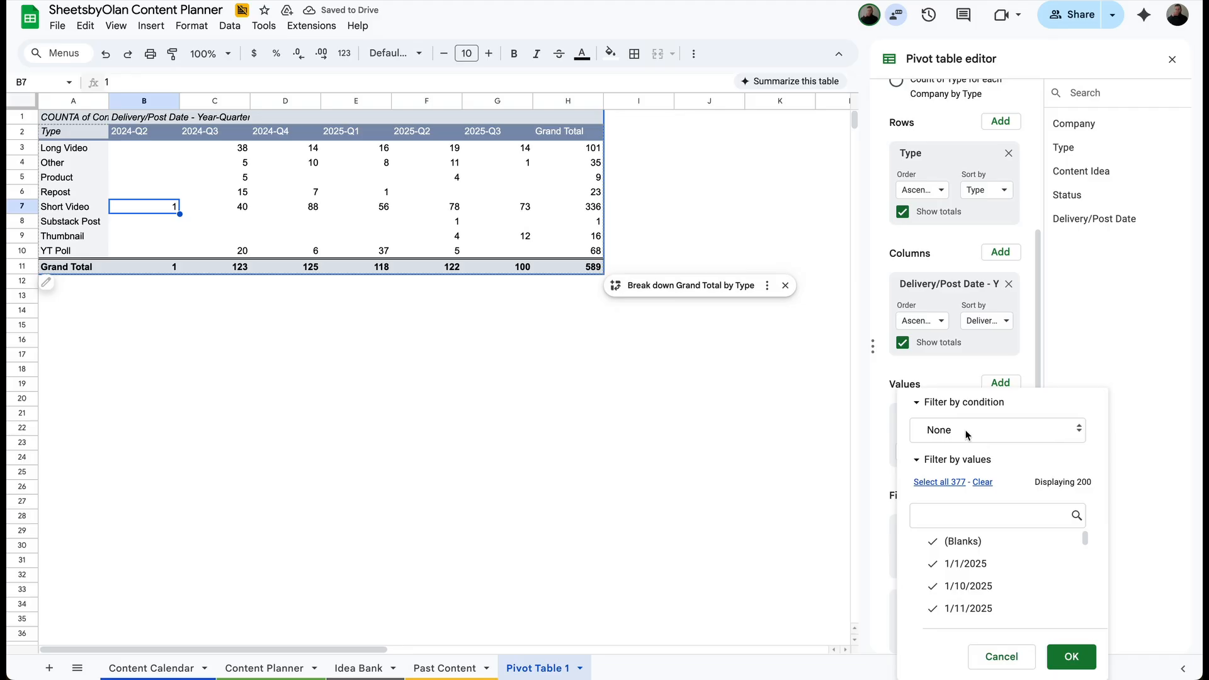
{"action": "left_click", "coordinate": [968, 435]}
{"action": "left_click", "coordinate": [978, 446]}
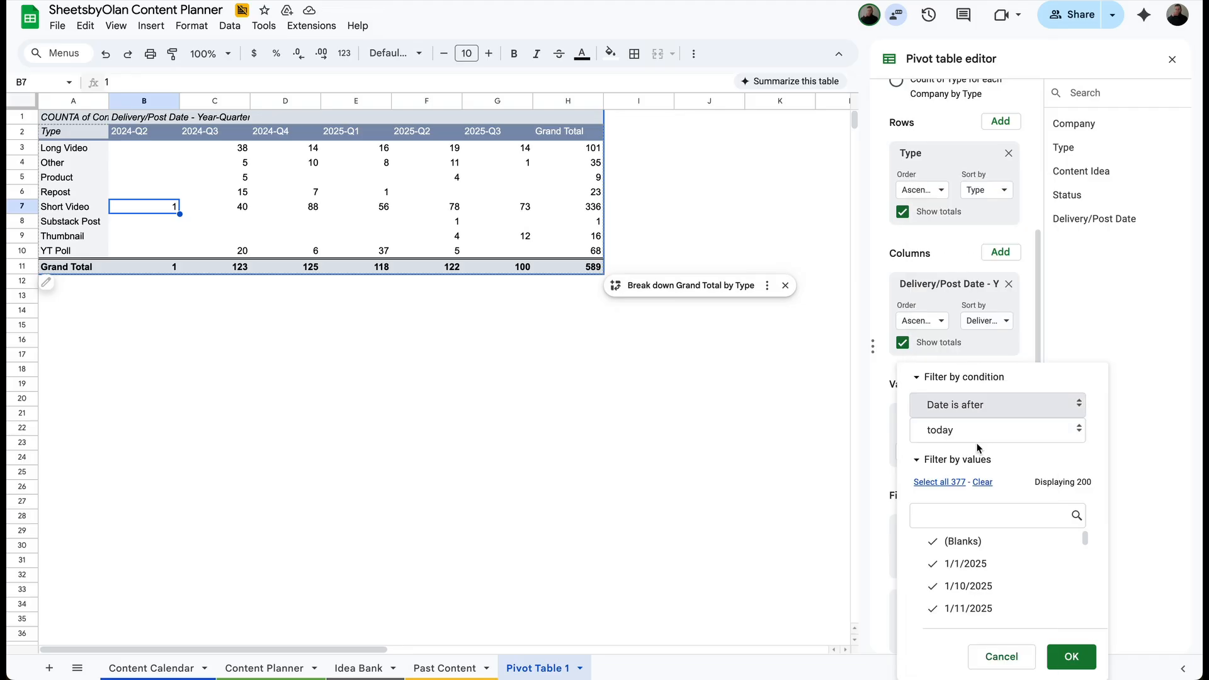
{"action": "left_click", "coordinate": [975, 442]}
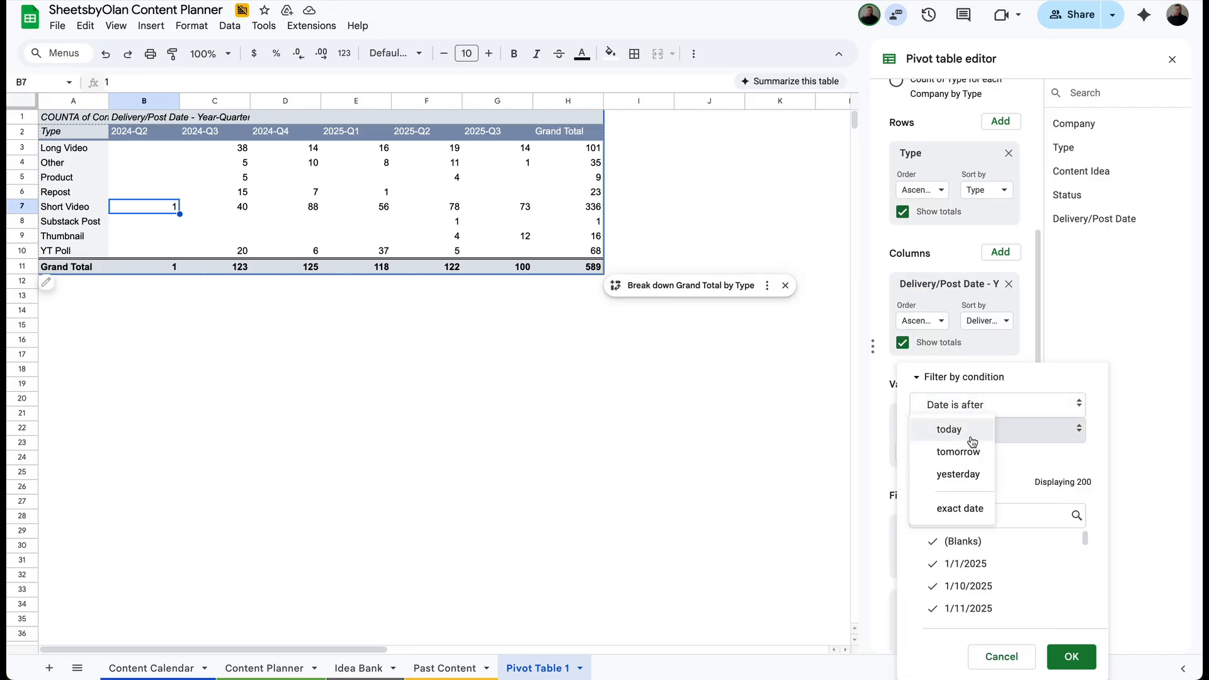
{"action": "left_click", "coordinate": [970, 511]}
{"action": "left_click", "coordinate": [956, 426]}
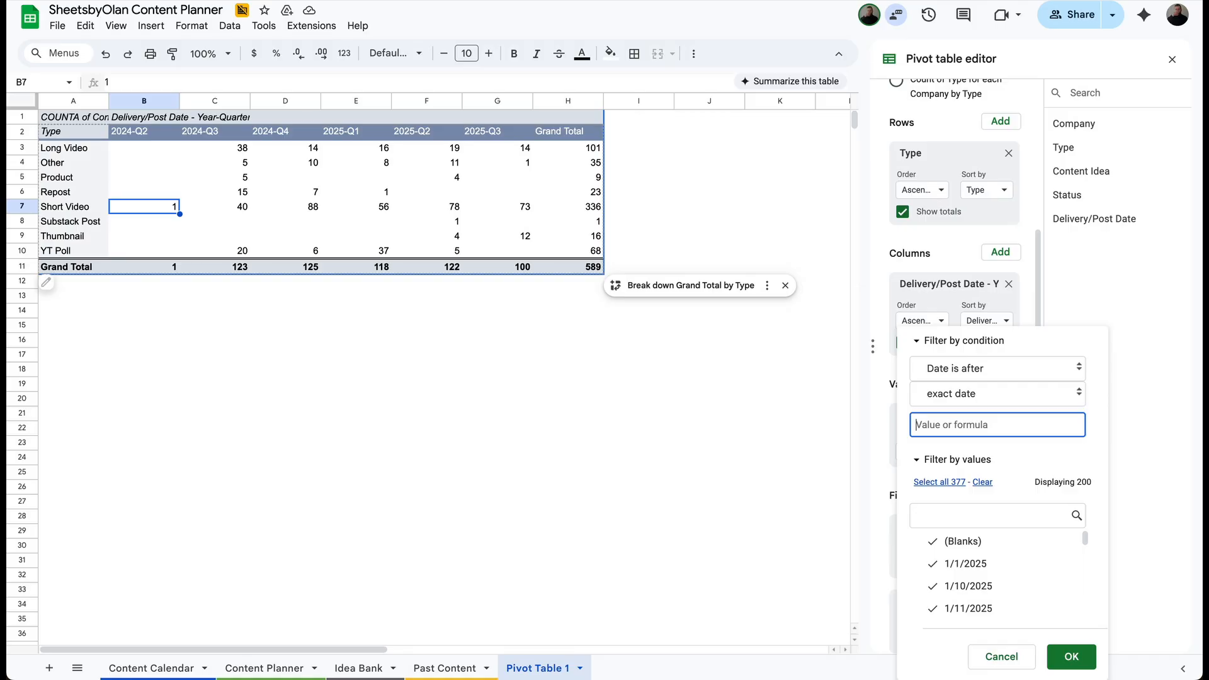
{"action": "type", "text": "7/1/2024"}
{"action": "left_click", "coordinate": [1067, 655]}
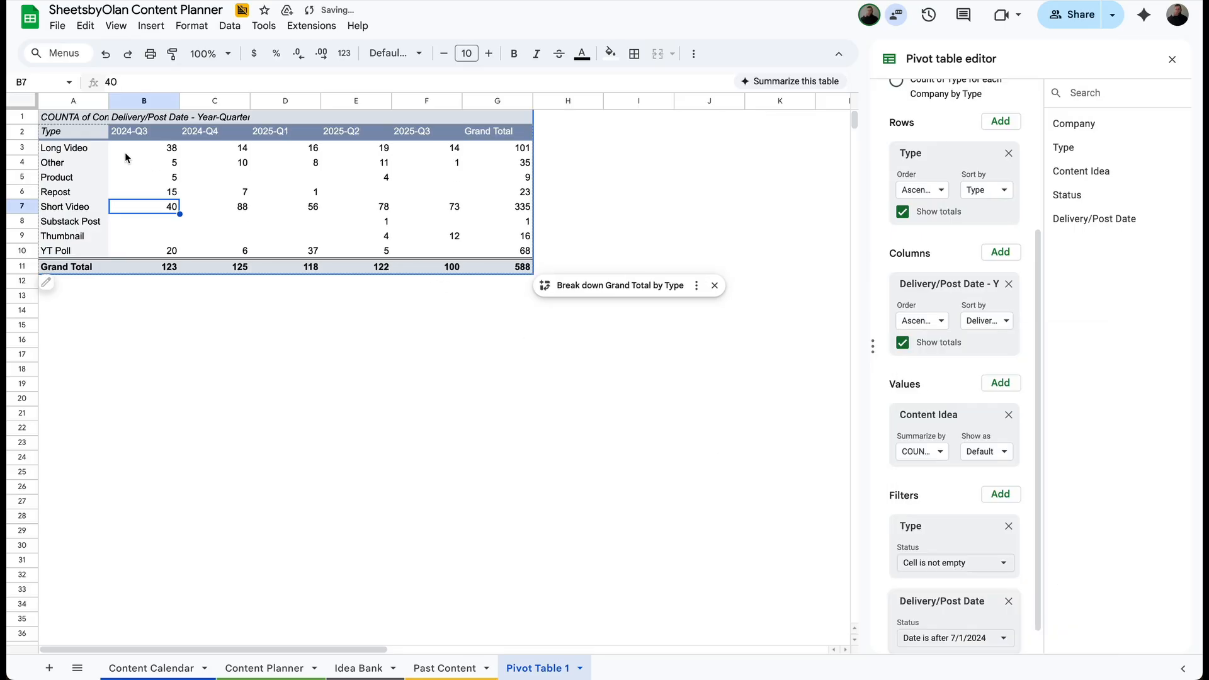
- Look over the pivot table's year-quarter column headers from 2024-Q3 to 2025-Q3
{"action": "left_click", "coordinate": [126, 154]}
{"action": "left_click", "coordinate": [146, 134]}
{"action": "left_click", "coordinate": [224, 135]}
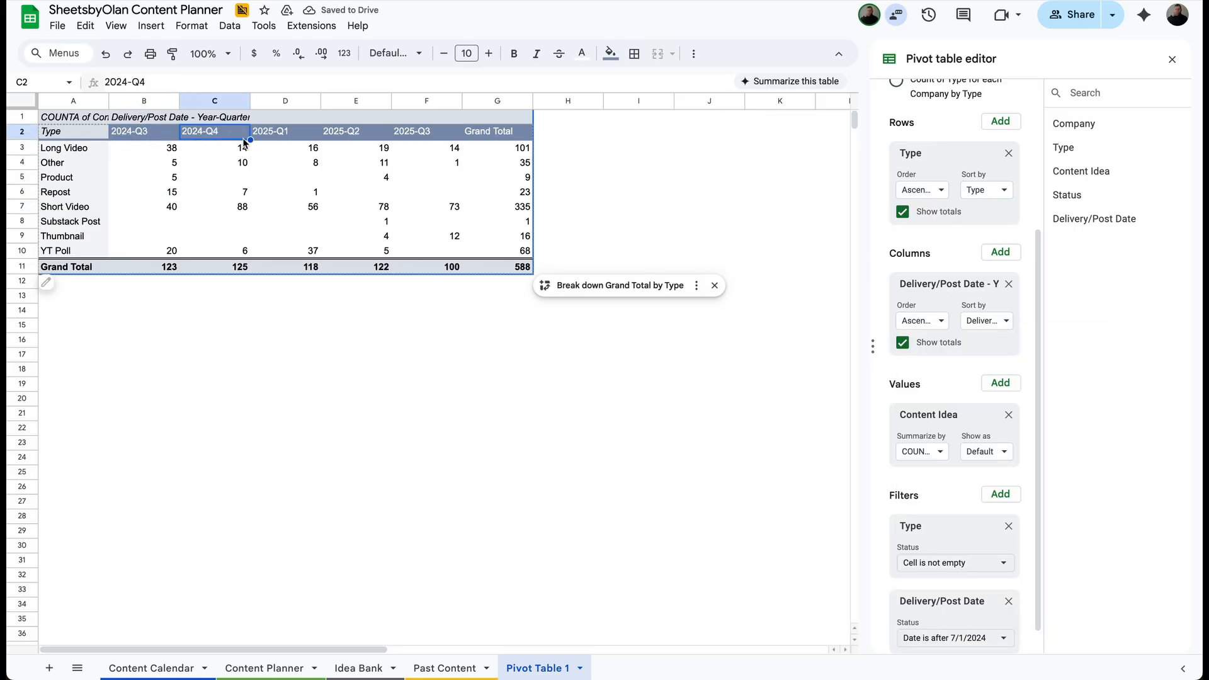
{"action": "left_click", "coordinate": [296, 136]}
{"action": "left_click", "coordinate": [374, 135]}
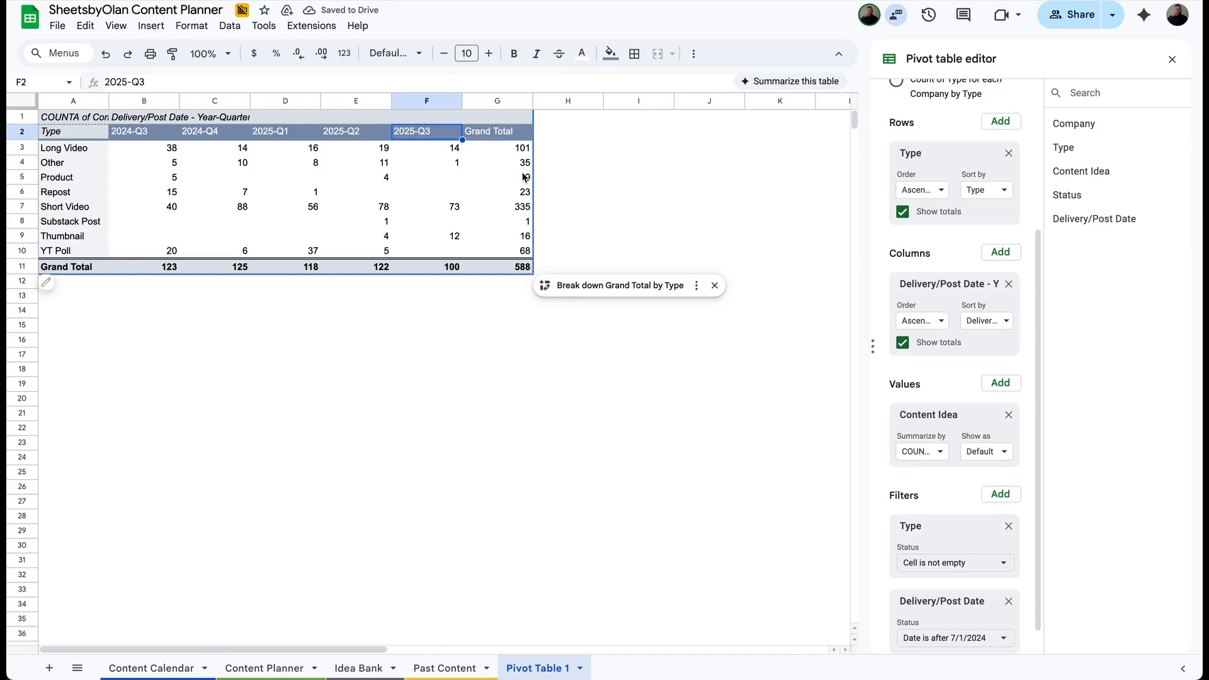
- Open the source rows behind the Long Video count for 2025-Q1 and review their content ideas and statuses
{"action": "left_click", "coordinate": [295, 149]}
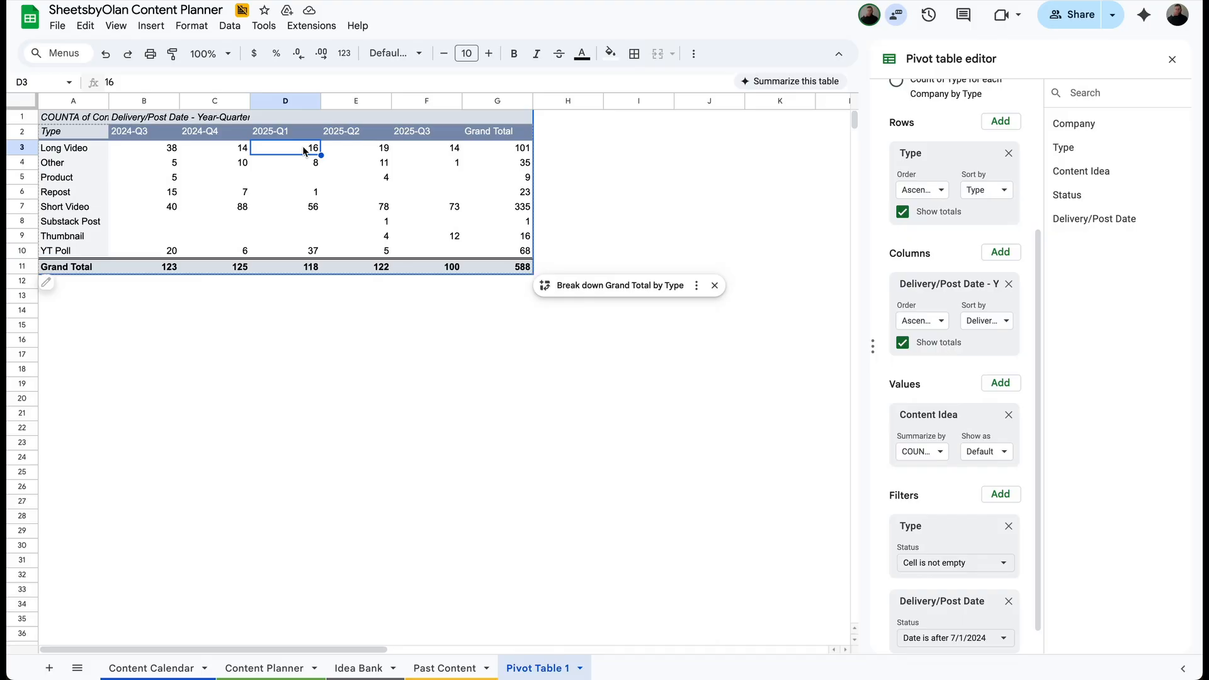
{"action": "double_click", "coordinate": [303, 149]}
{"action": "left_click_drag", "start_coordinate": [214, 134], "coordinate": [204, 356]}
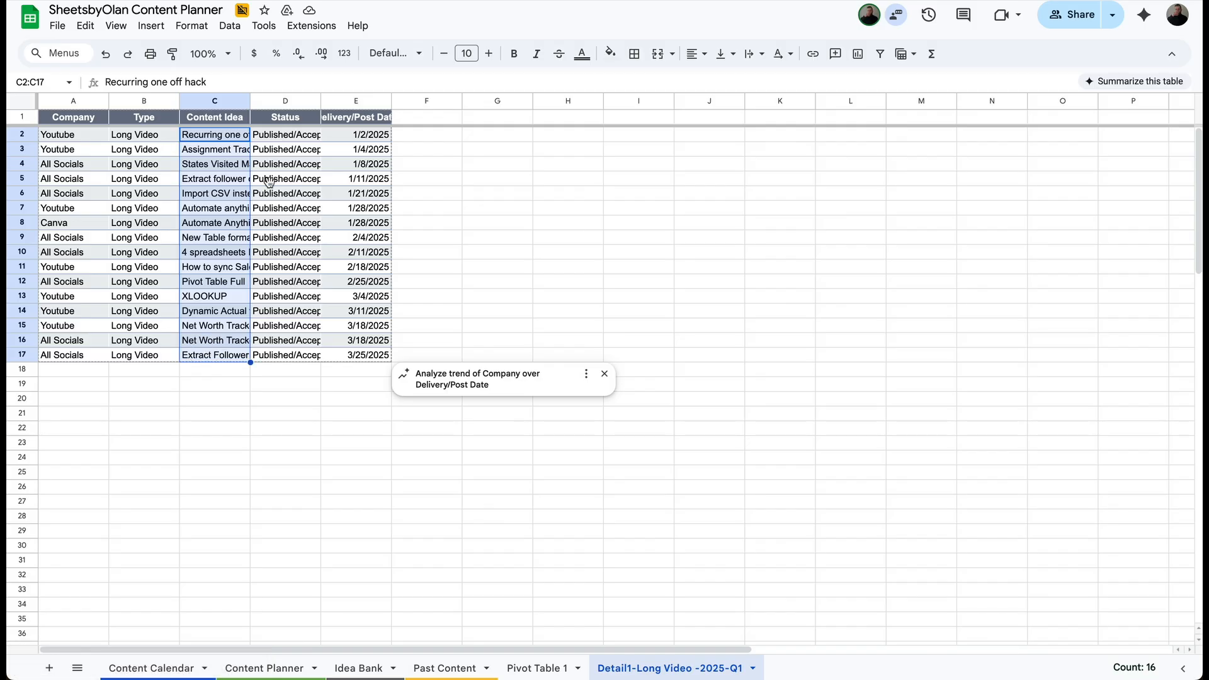
{"action": "left_click", "coordinate": [298, 136]}
{"action": "left_click", "coordinate": [568, 457]}
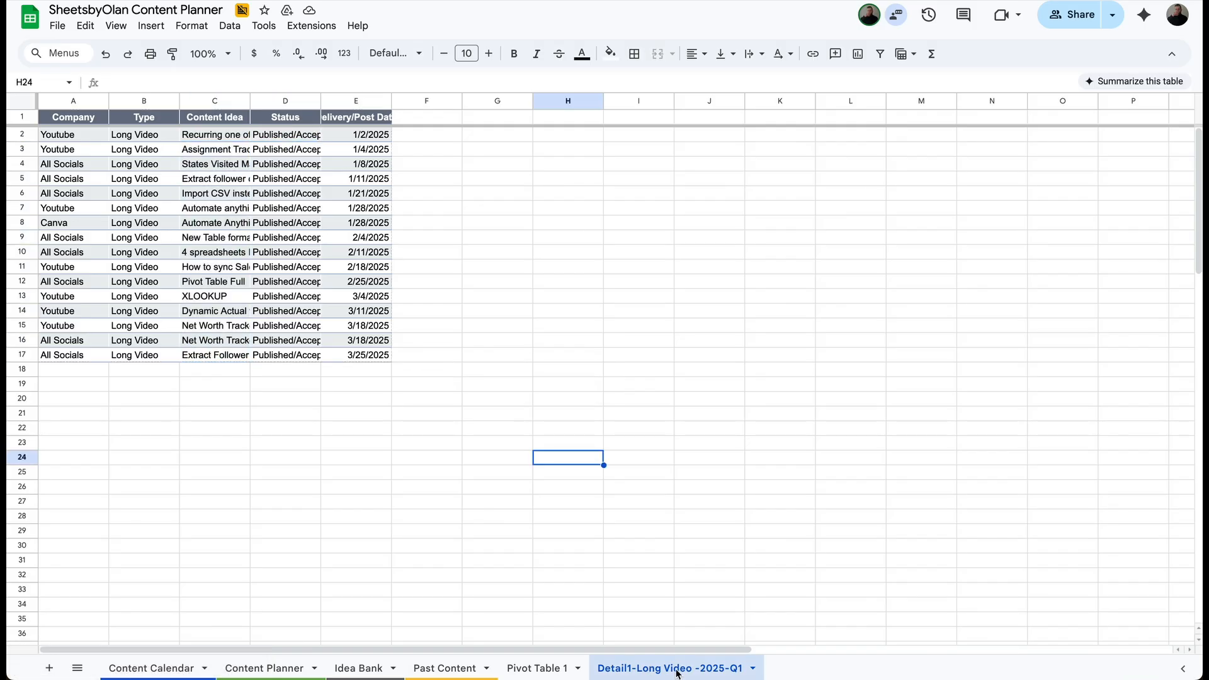
- Delete the Detail1-Long Video -2025-Q1 sheet and return to the pivot table
{"action": "right_click", "coordinate": [677, 673]}
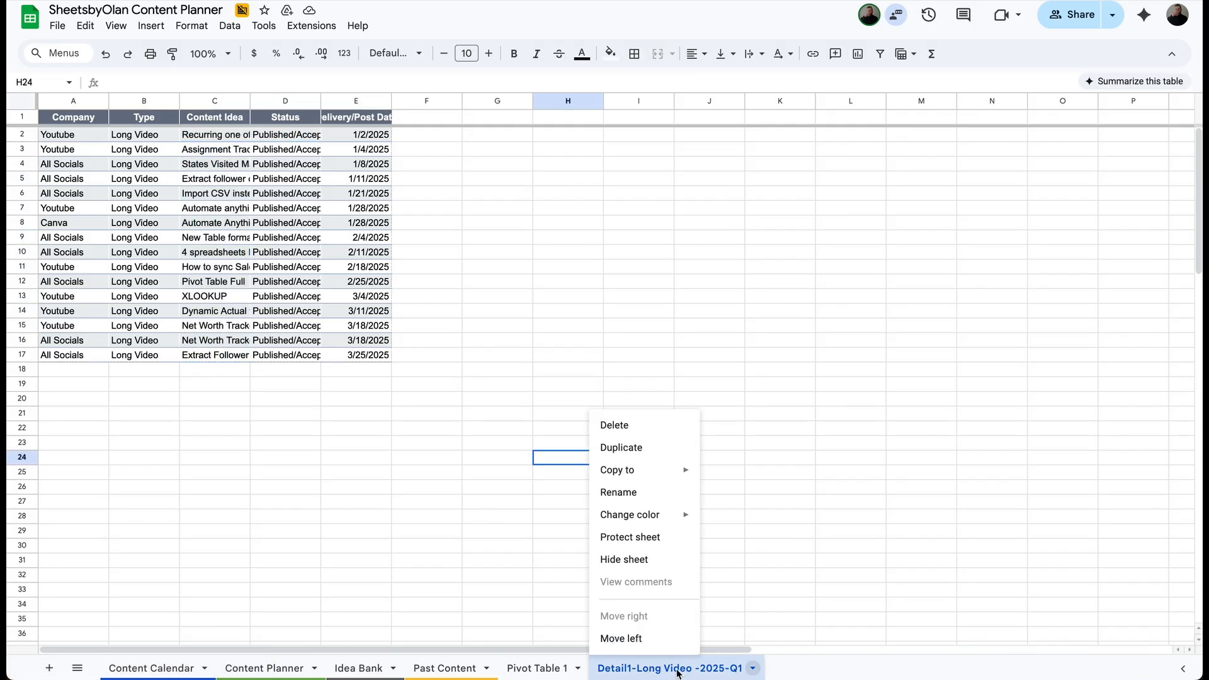
{"action": "left_click", "coordinate": [646, 425]}
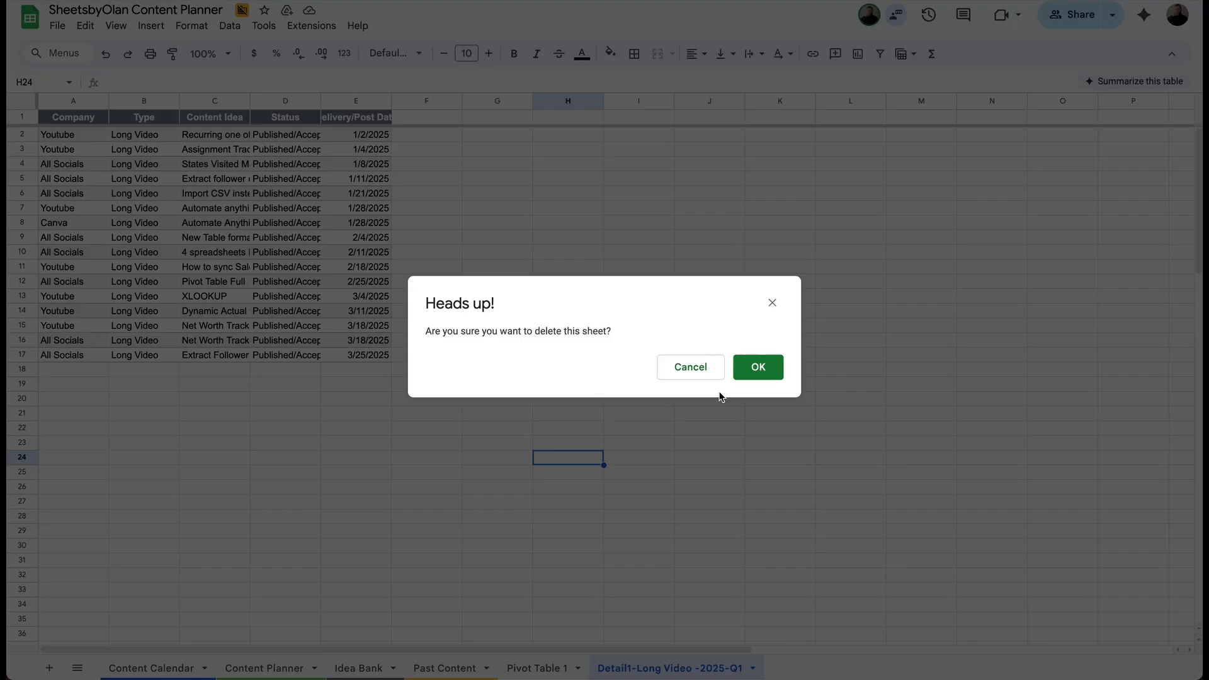
{"action": "left_click", "coordinate": [759, 367]}
{"action": "left_click", "coordinate": [616, 210]}
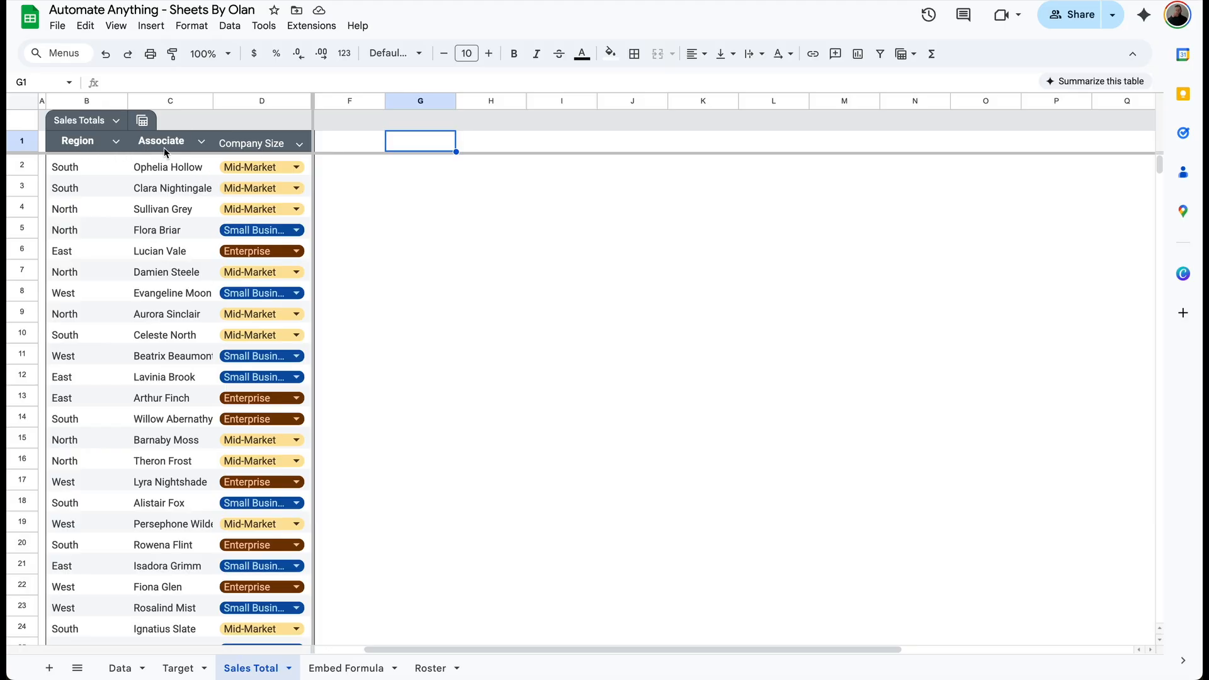
- Create a pivot table from the Sales Totals table, placed on the existing Sales Total sheet at cell G1
{"action": "left_click", "coordinate": [149, 175]}
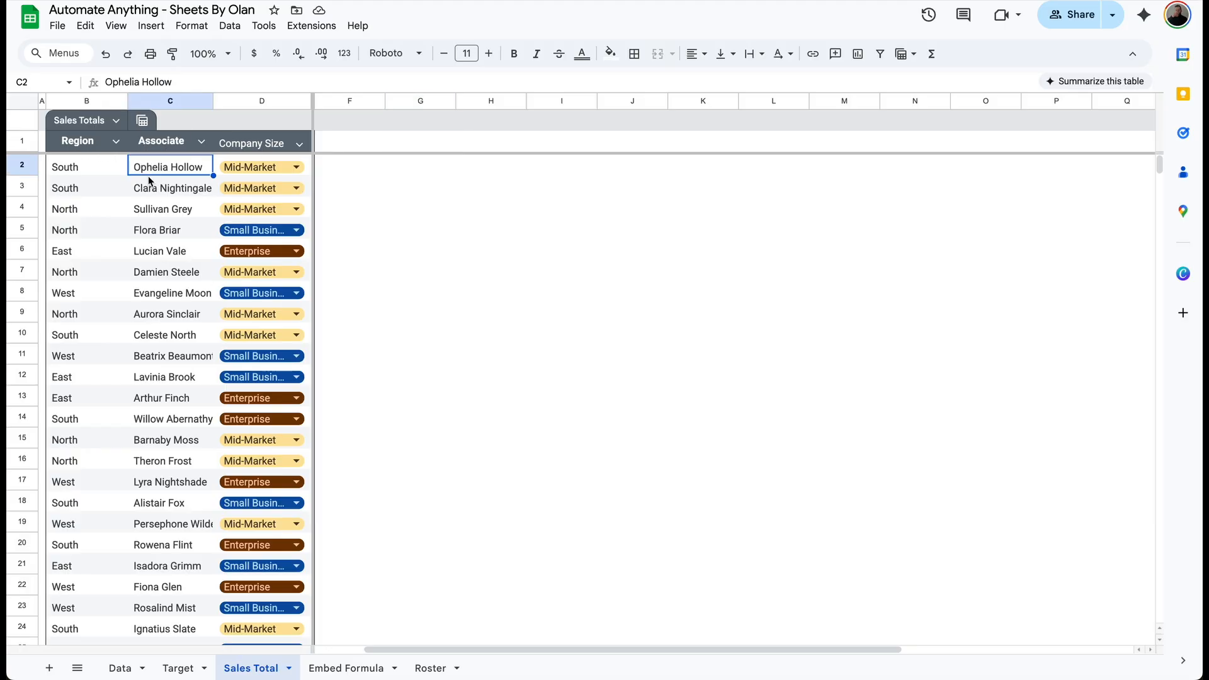
{"action": "left_click", "coordinate": [151, 26]}
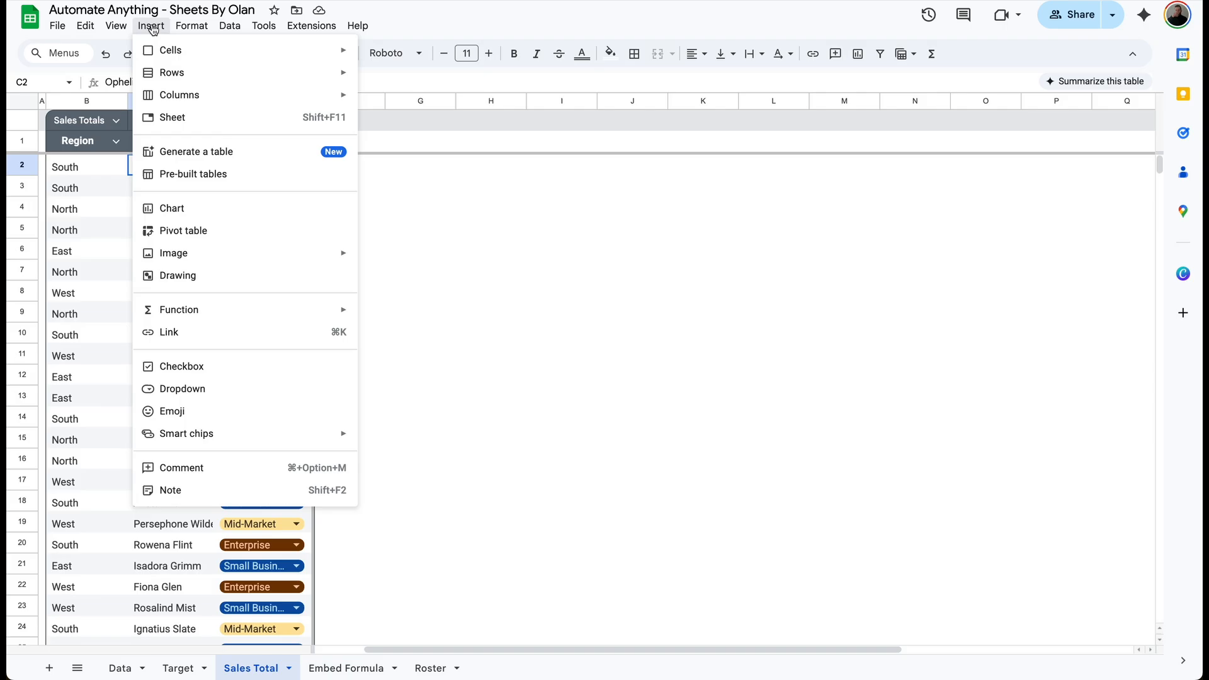
{"action": "left_click", "coordinate": [215, 231]}
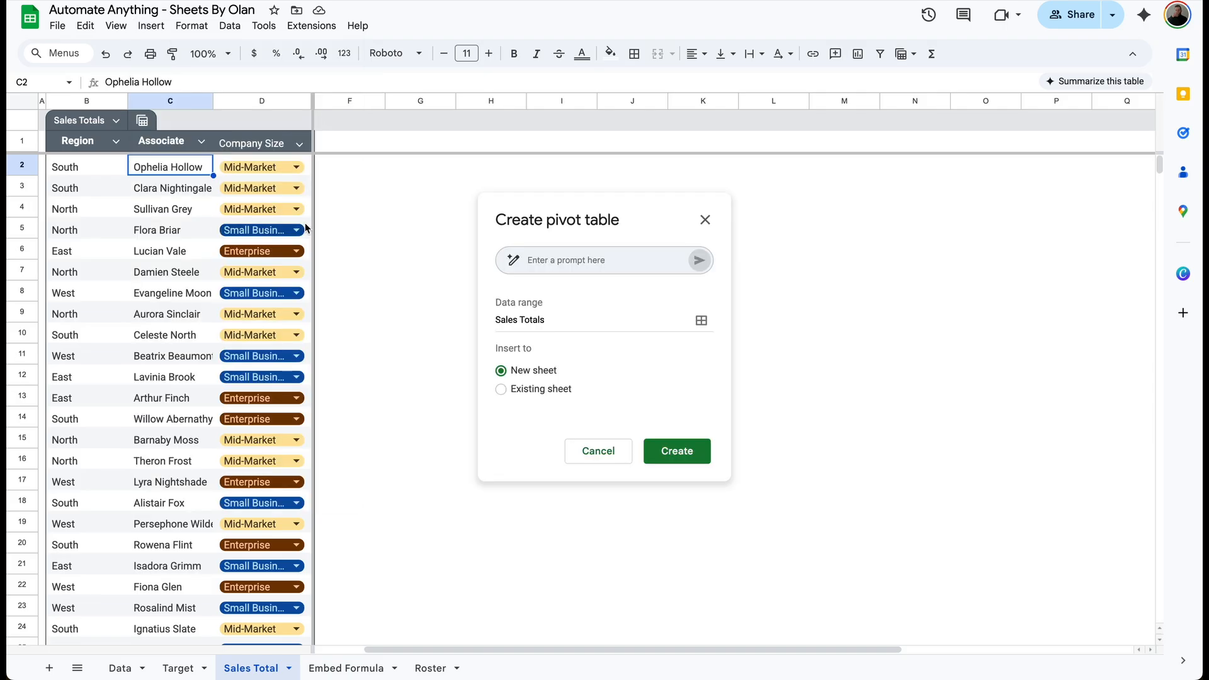
{"action": "left_click", "coordinate": [561, 393]}
{"action": "left_click", "coordinate": [701, 418]}
{"action": "left_click", "coordinate": [402, 143]}
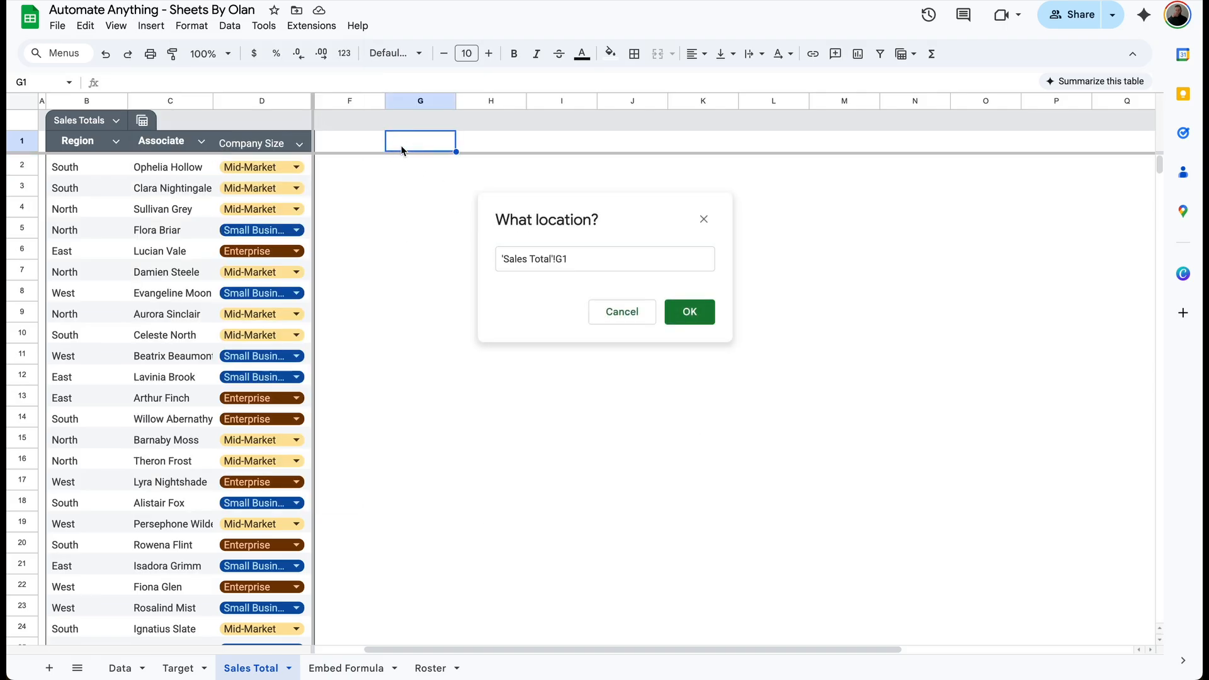
{"action": "left_click", "coordinate": [690, 312]}
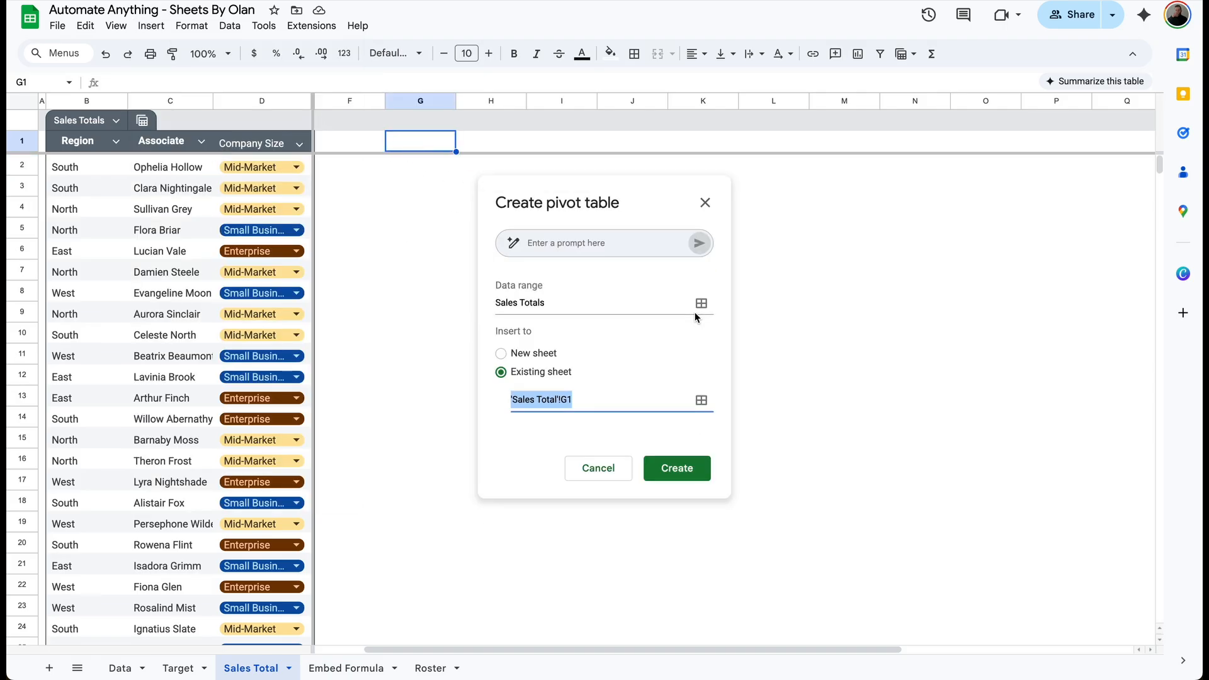
{"action": "left_click", "coordinate": [693, 480]}
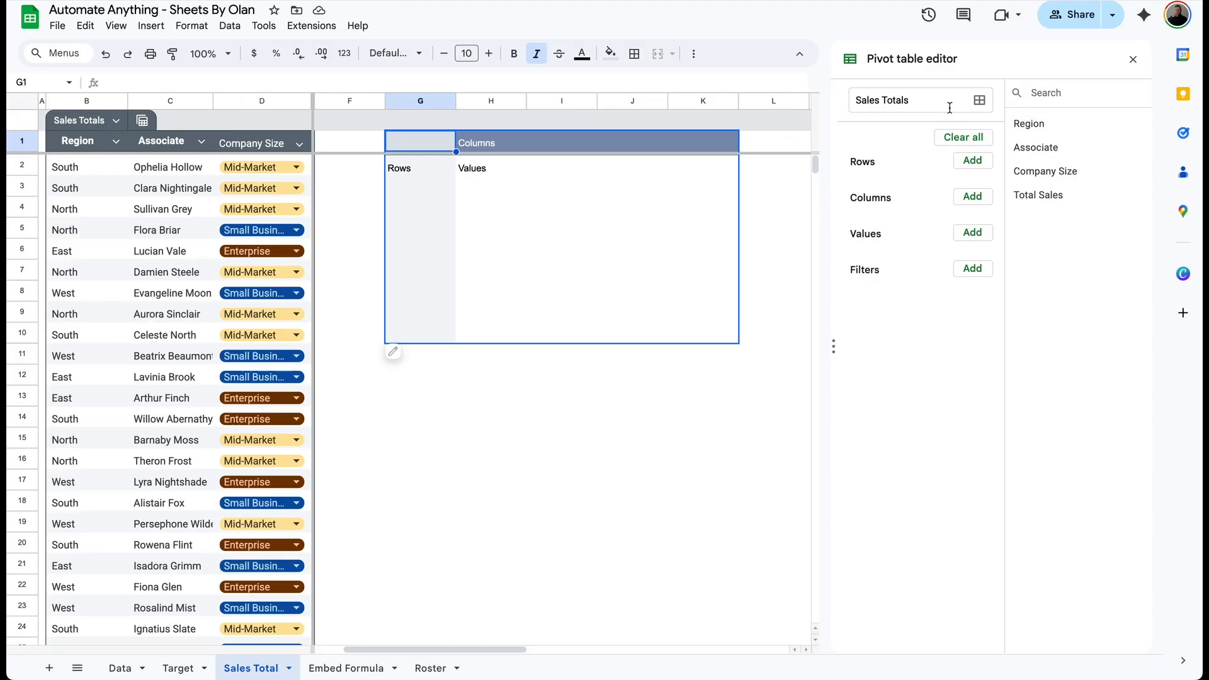
{"action": "left_click", "coordinate": [313, 101]}
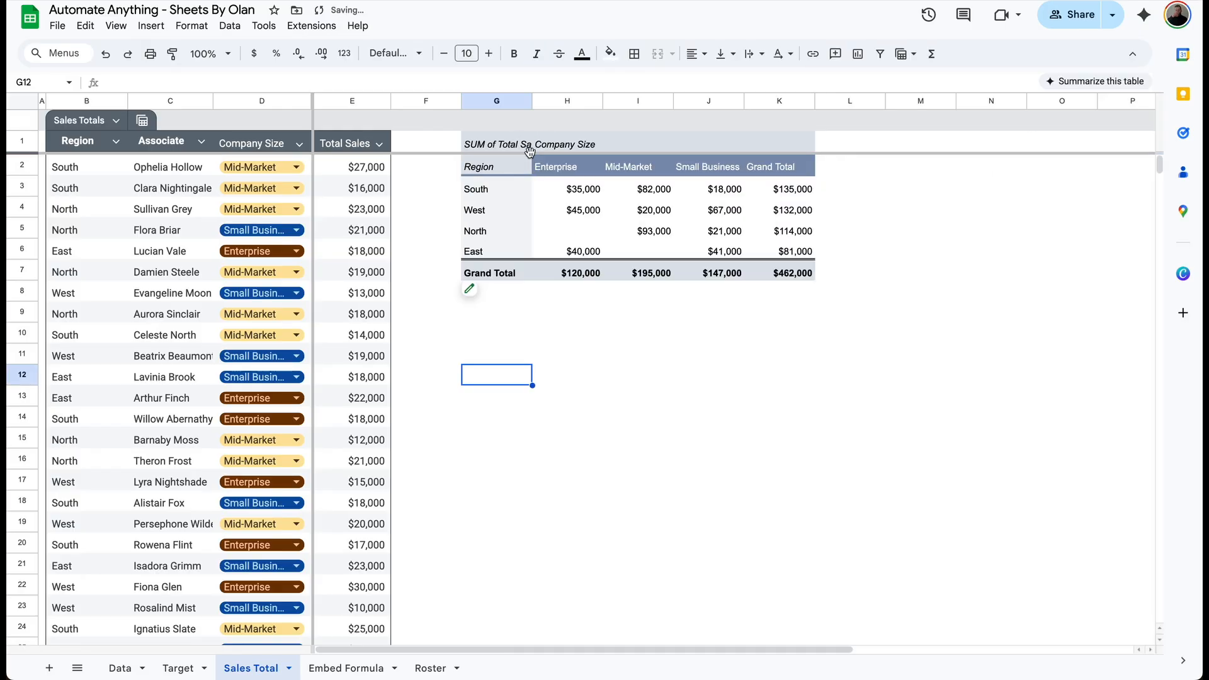
- Duplicate the whole pivot table by copying its first cell, G1, and pasting it into G10
{"action": "left_click", "coordinate": [490, 149]}
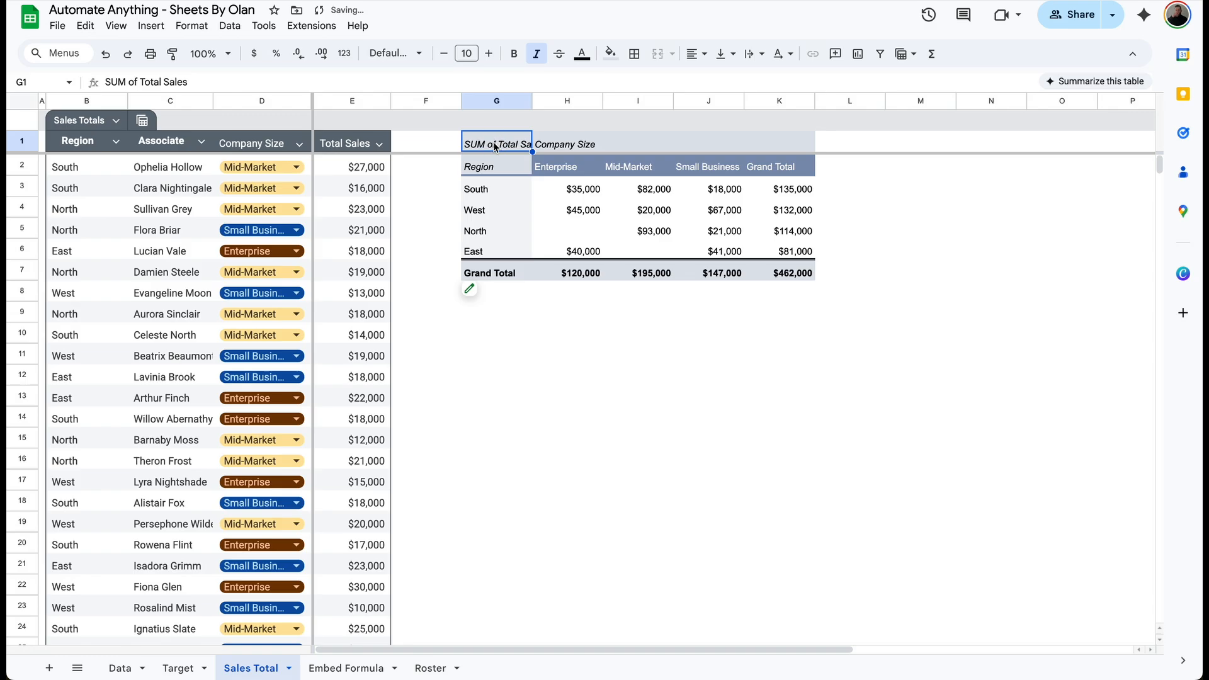
{"action": "key", "text": "ctrl+c"}
{"action": "left_click", "coordinate": [489, 340]}
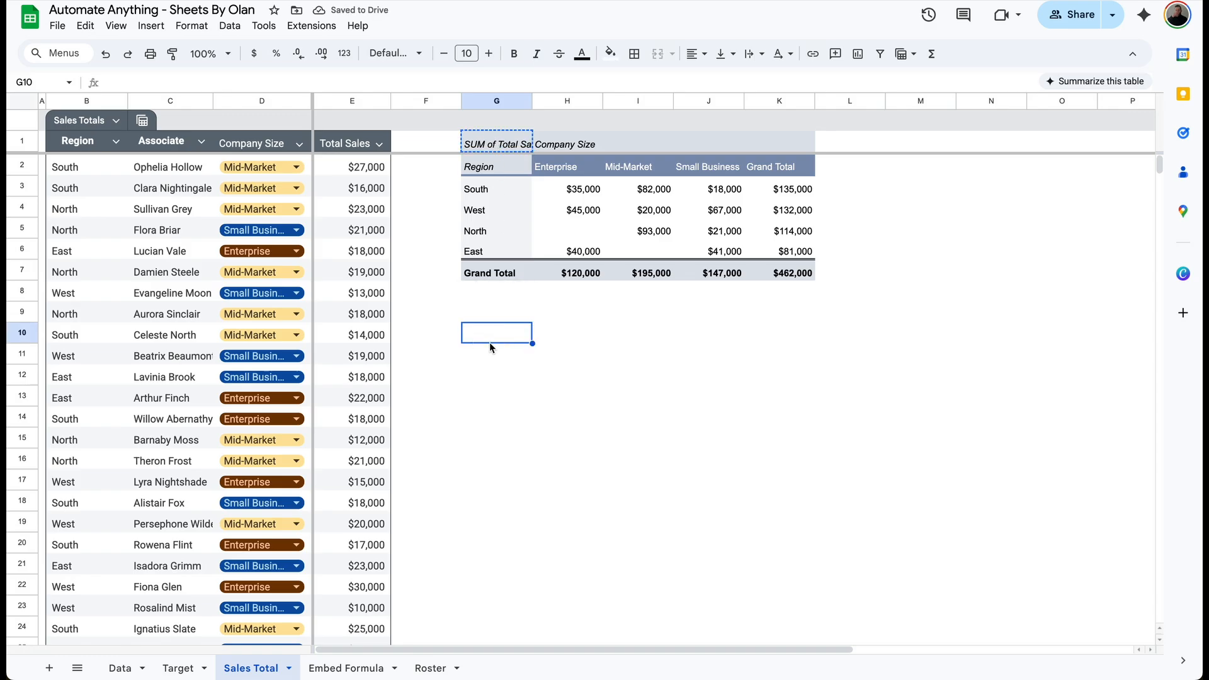
{"action": "key", "text": "ctrl+v"}
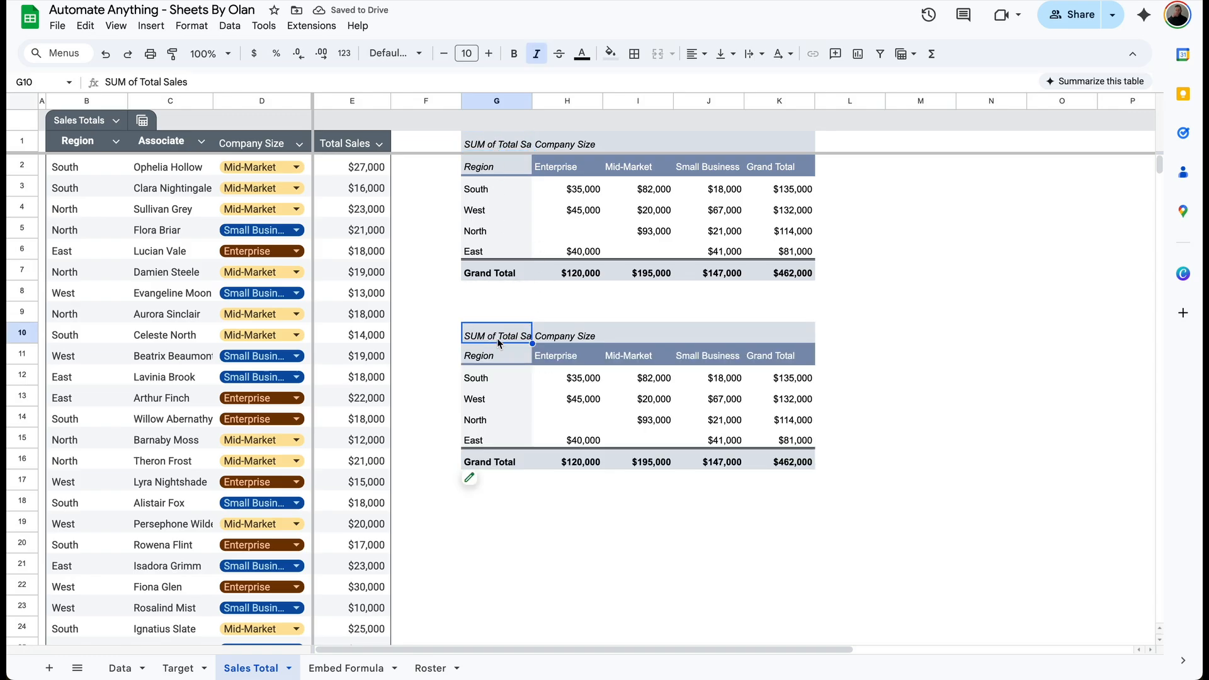
- Try copying only the pivot table range G2:K6 to G20, and delete the pasted cells
{"action": "left_click_drag", "start_coordinate": [504, 167], "coordinate": [758, 252]}
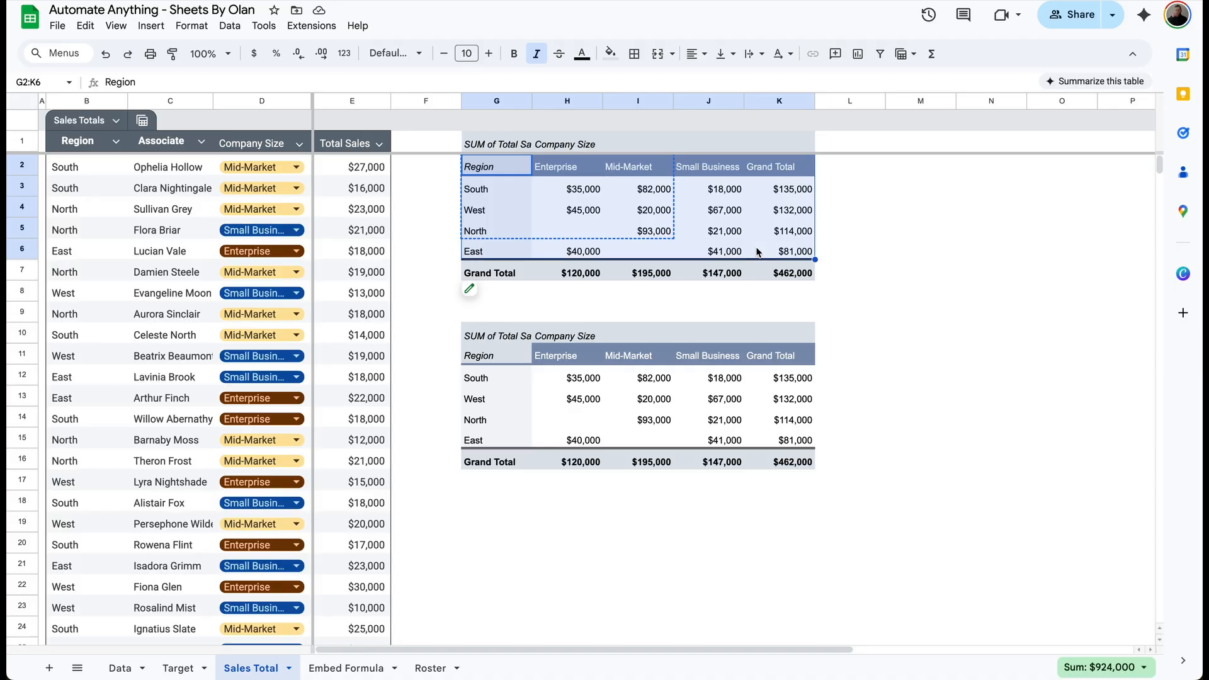
{"action": "key", "text": "ctrl+c"}
{"action": "left_click", "coordinate": [475, 543]}
{"action": "key", "text": "ctrl+v"}
{"action": "scroll", "coordinate": [474, 543], "scroll_direction": "down", "scroll_amount": 1}
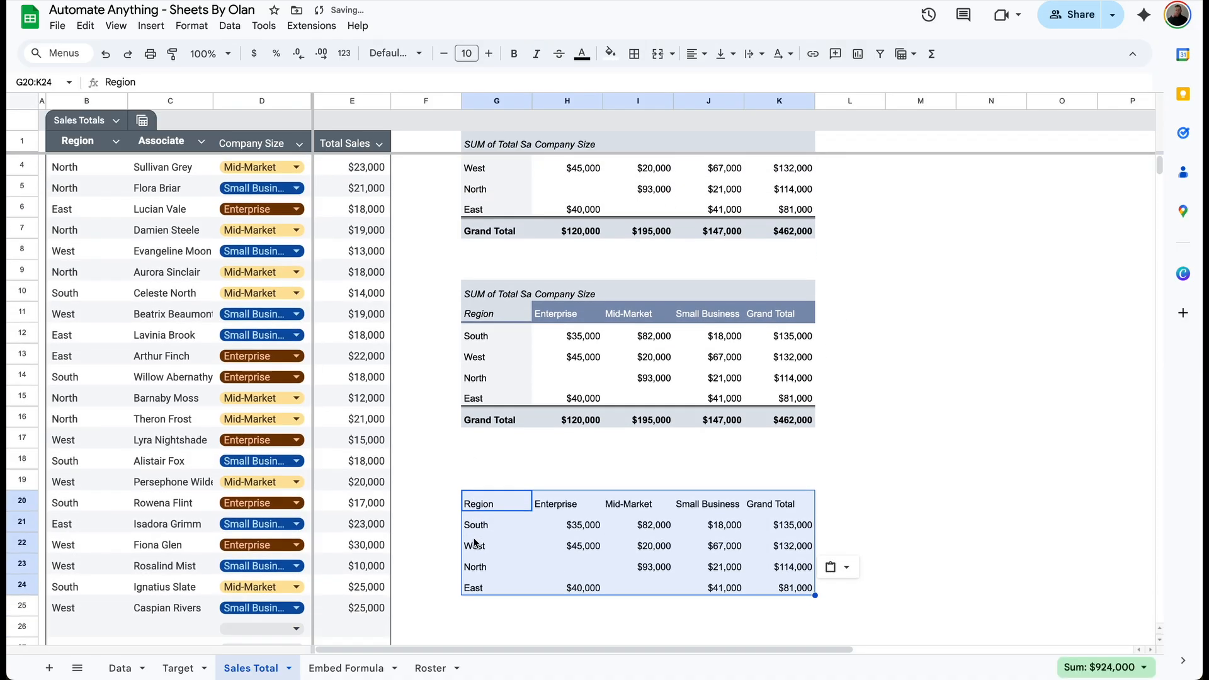
{"action": "left_click", "coordinate": [575, 545]}
{"action": "left_click_drag", "start_coordinate": [475, 497], "coordinate": [807, 595]}
{"action": "key", "text": "Delete"}
{"action": "scroll", "coordinate": [504, 252], "scroll_direction": "up", "scroll_amount": 1}
- Delete the pivot table that starts in G1 by clearing that cell
{"action": "left_click", "coordinate": [504, 142]}
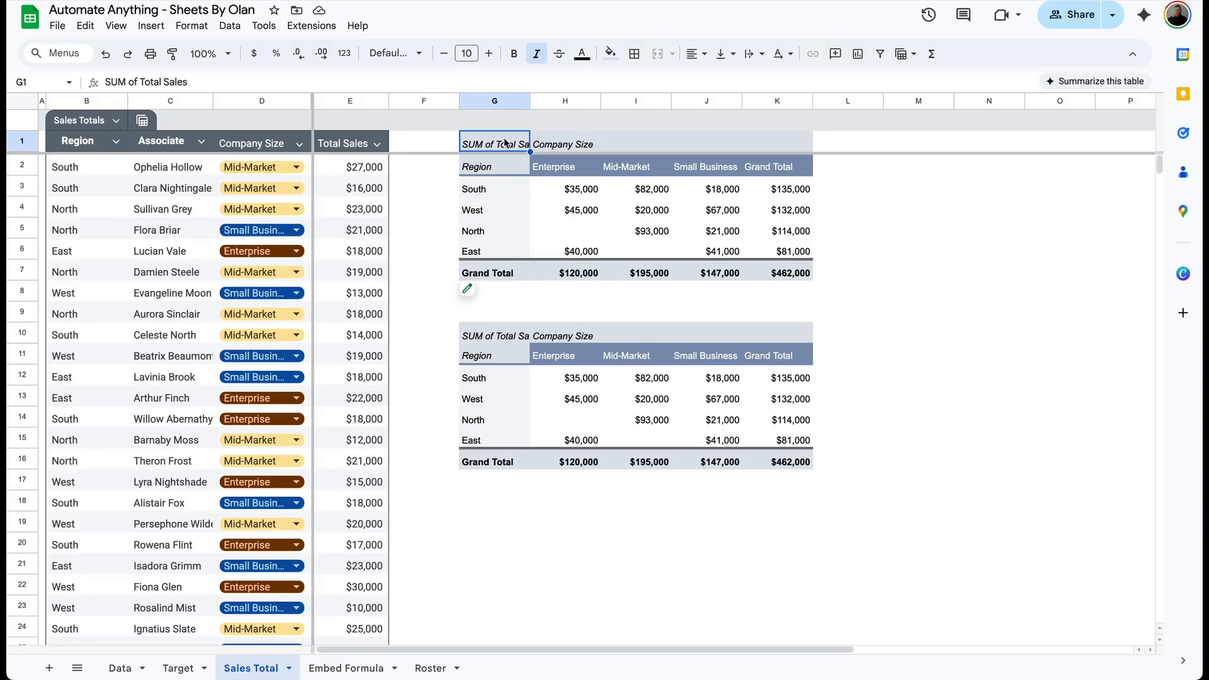
{"action": "key", "text": "Delete"}
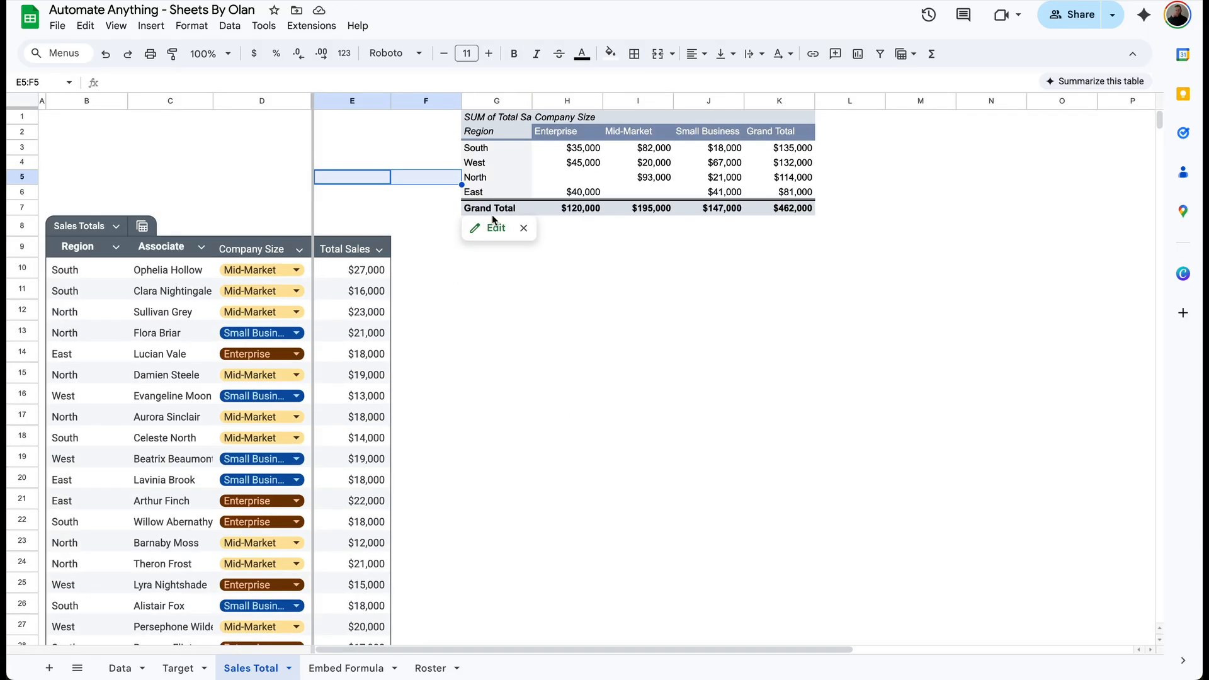
- Review the row, column, value and filter settings of the Region by Company Size pivot table, then close its editor
{"action": "left_click", "coordinate": [498, 167]}
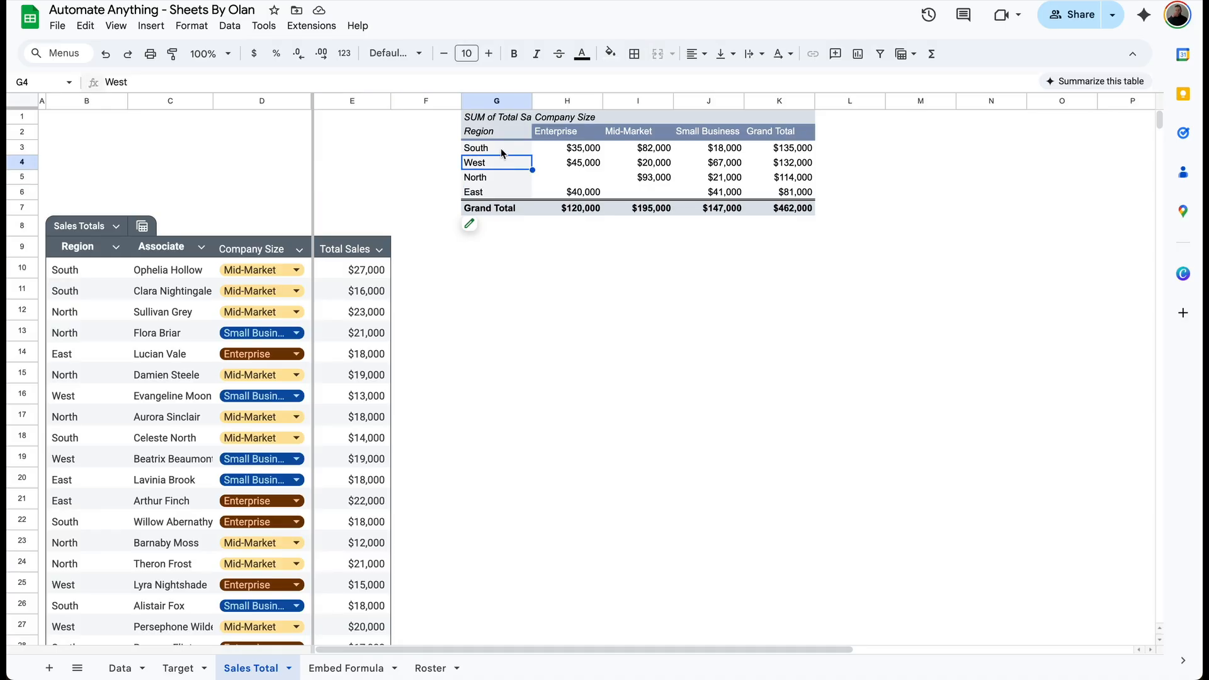
{"action": "left_click", "coordinate": [490, 133]}
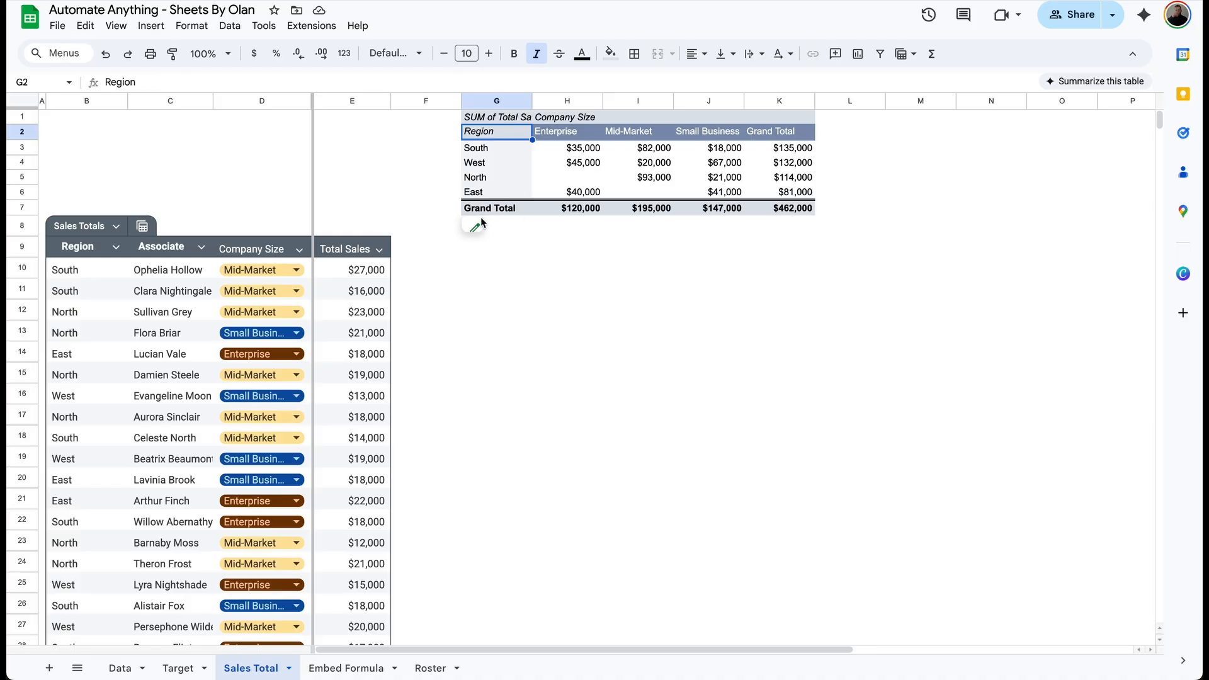
{"action": "left_click", "coordinate": [494, 228]}
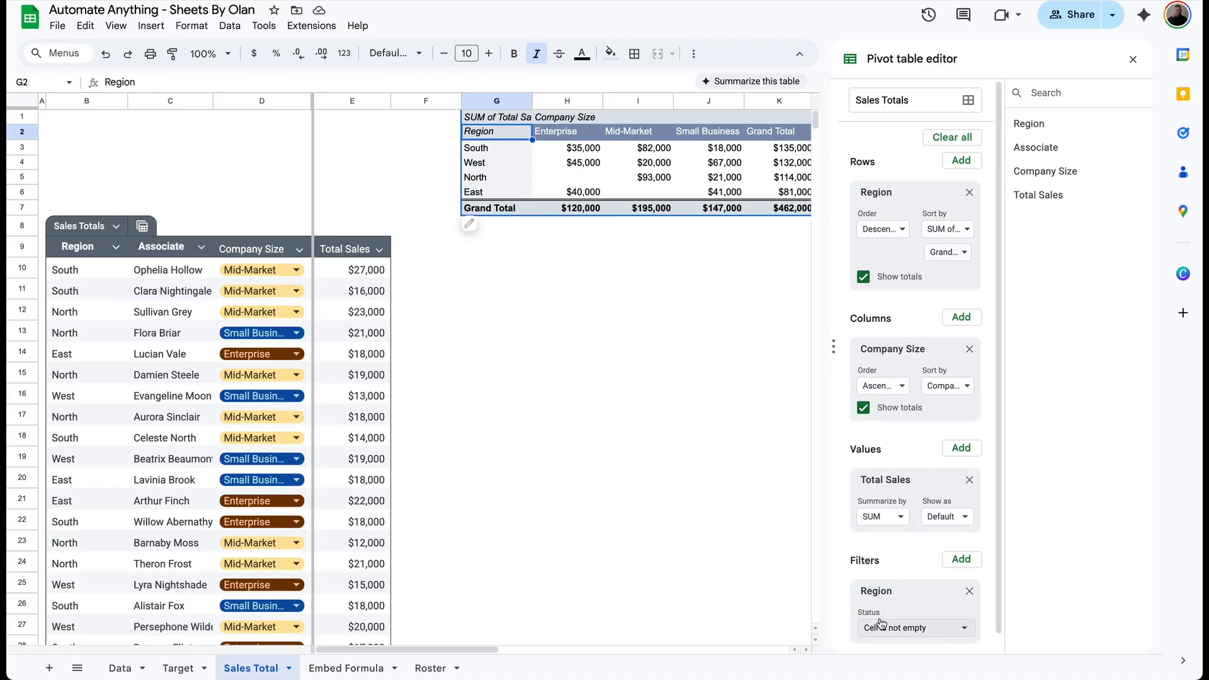
{"action": "left_click", "coordinate": [1133, 59]}
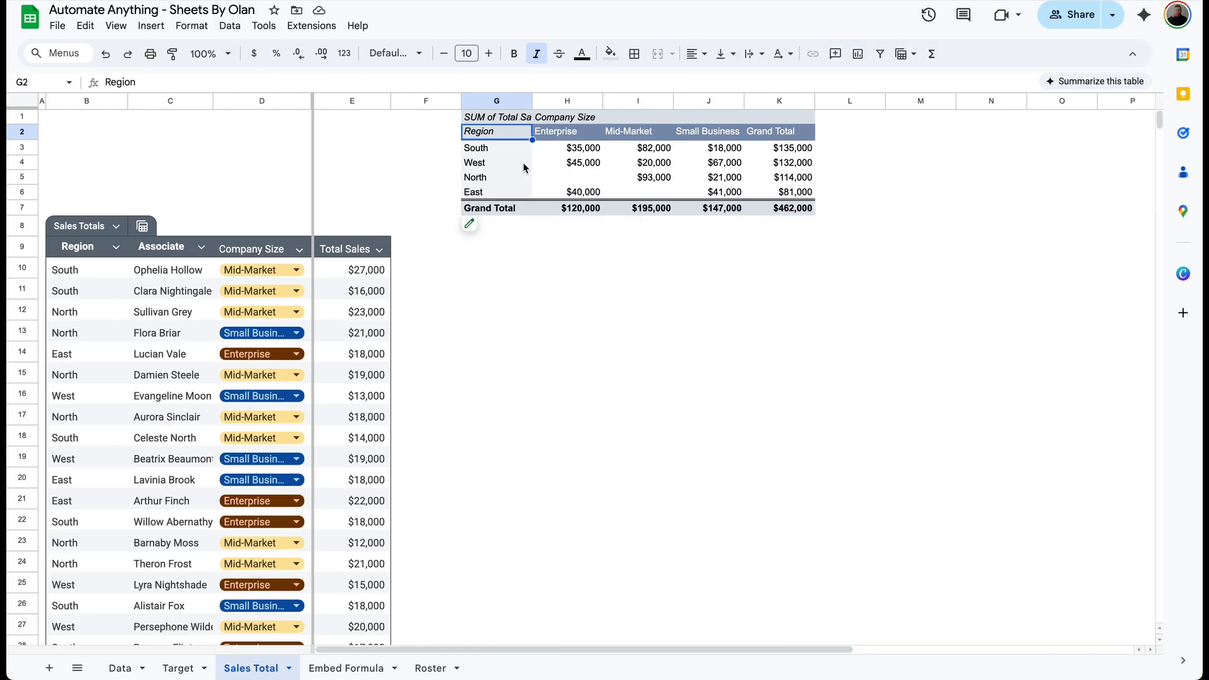
- Add a slicer on the Company Size column and place it just below the pivot table
{"action": "left_click", "coordinate": [241, 29]}
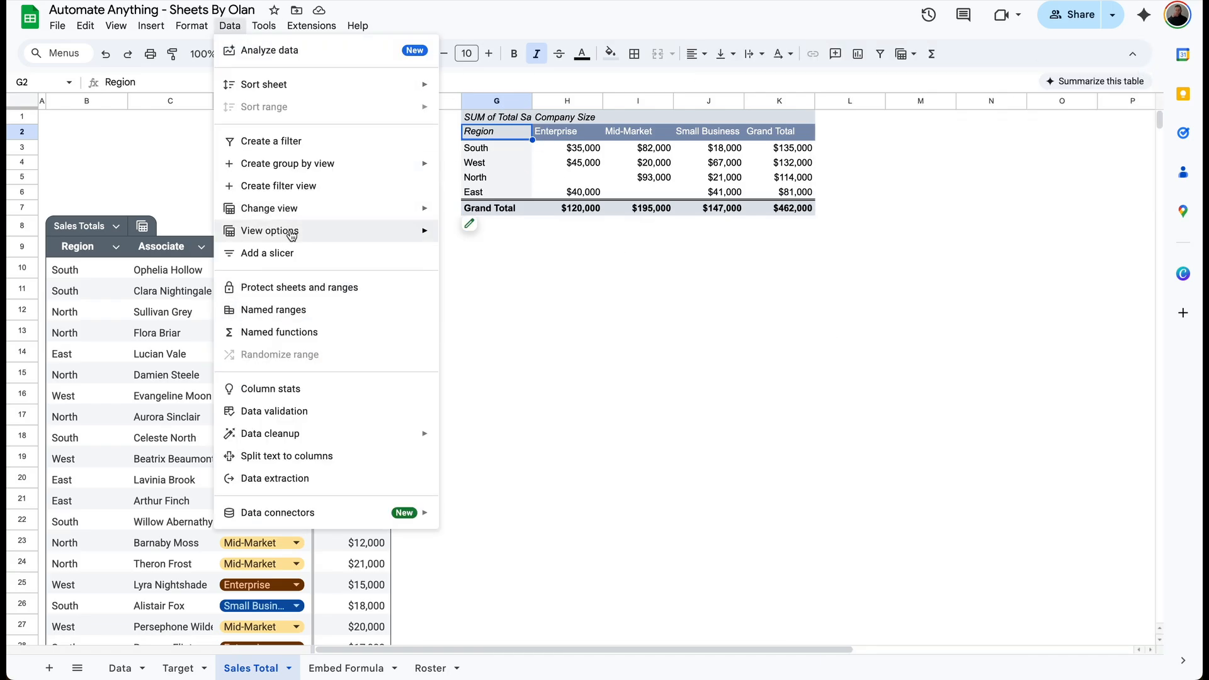
{"action": "left_click", "coordinate": [269, 252]}
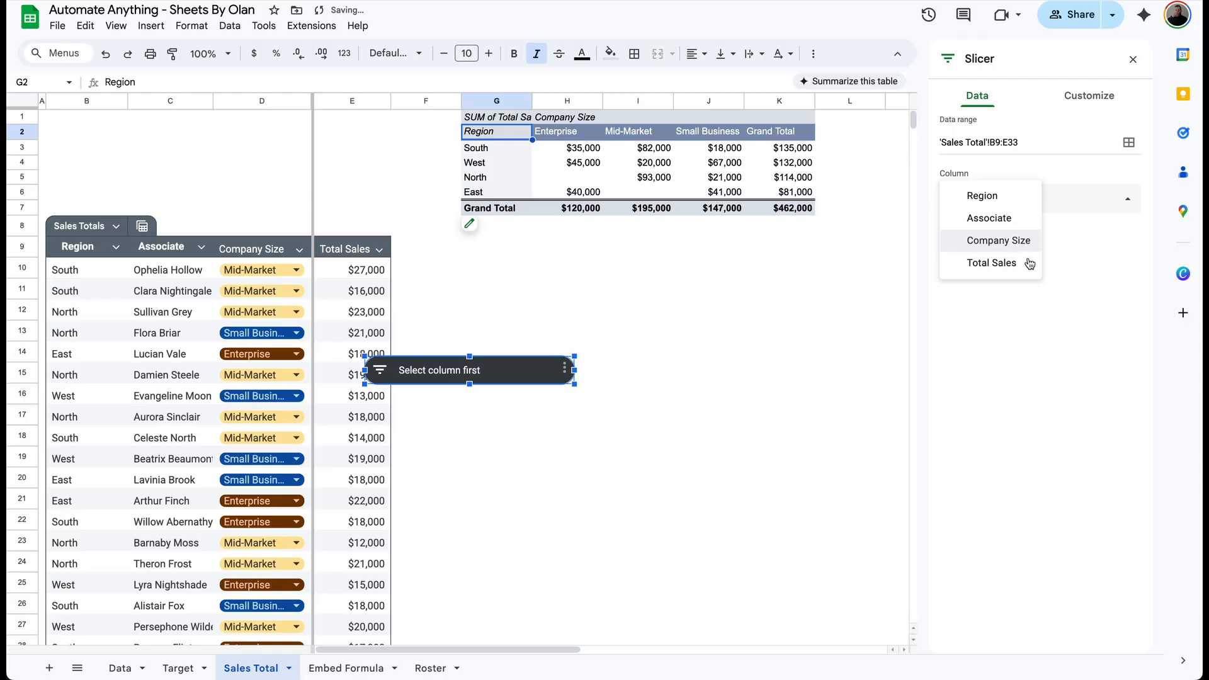
{"action": "left_click", "coordinate": [999, 241]}
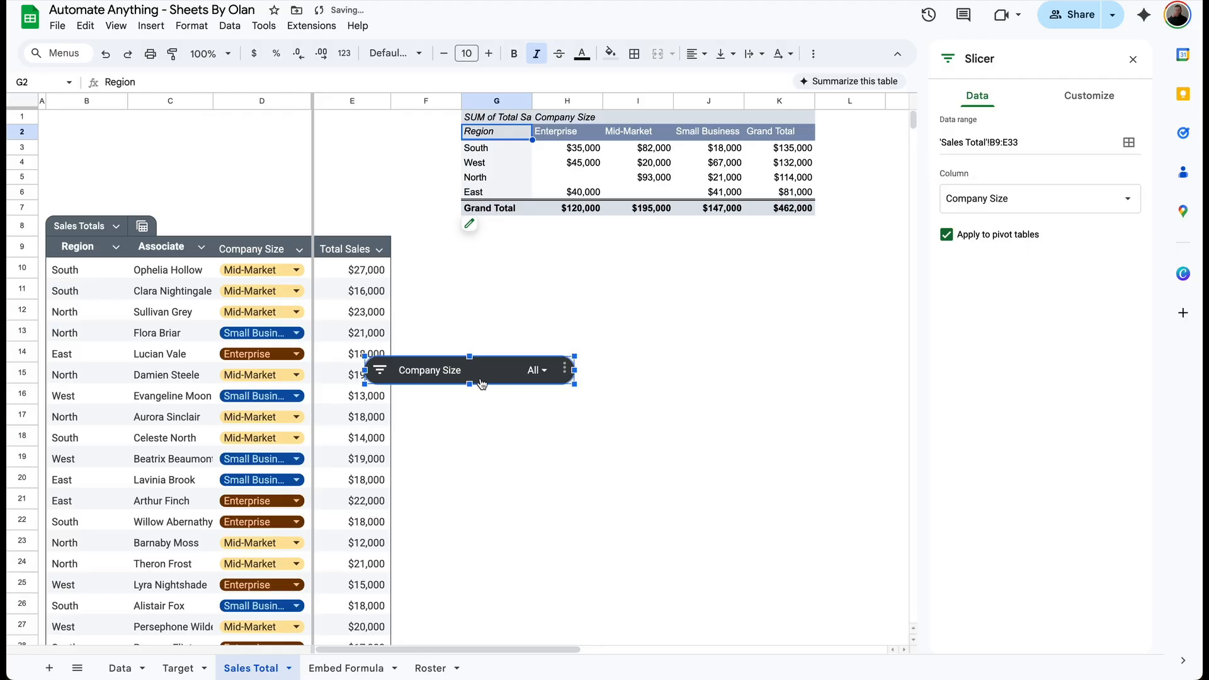
{"action": "left_click_drag", "start_coordinate": [482, 376], "coordinate": [586, 281]}
- Filter the Company Size slicer to Mid-Market only and move it above the Sales Totals table, beside the pivot table
{"action": "left_click", "coordinate": [641, 275]}
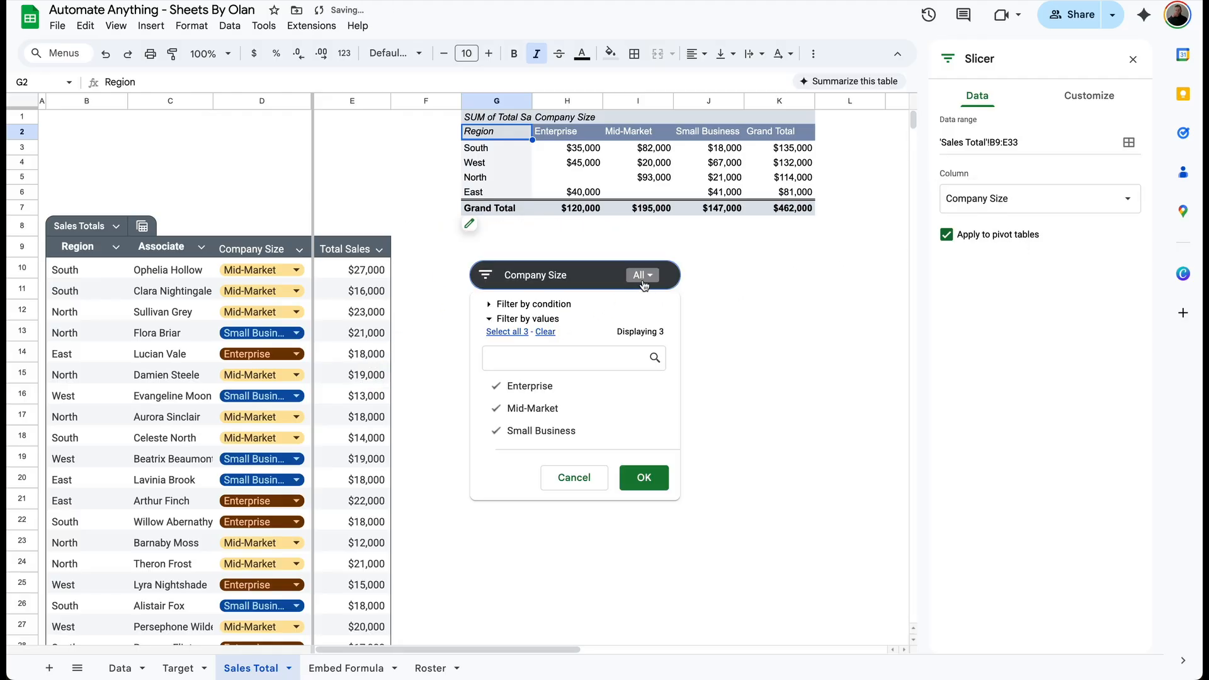
{"action": "left_click", "coordinate": [533, 408]}
{"action": "left_click", "coordinate": [643, 480]}
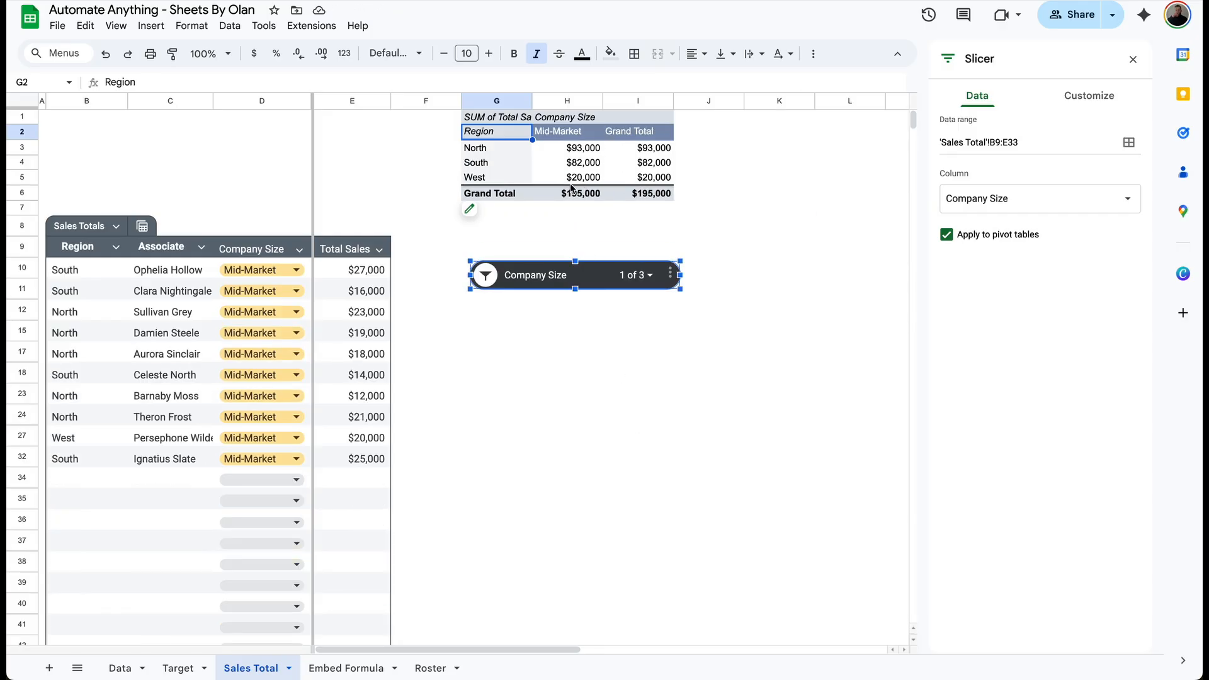
{"action": "left_click_drag", "start_coordinate": [547, 283], "coordinate": [328, 133]}
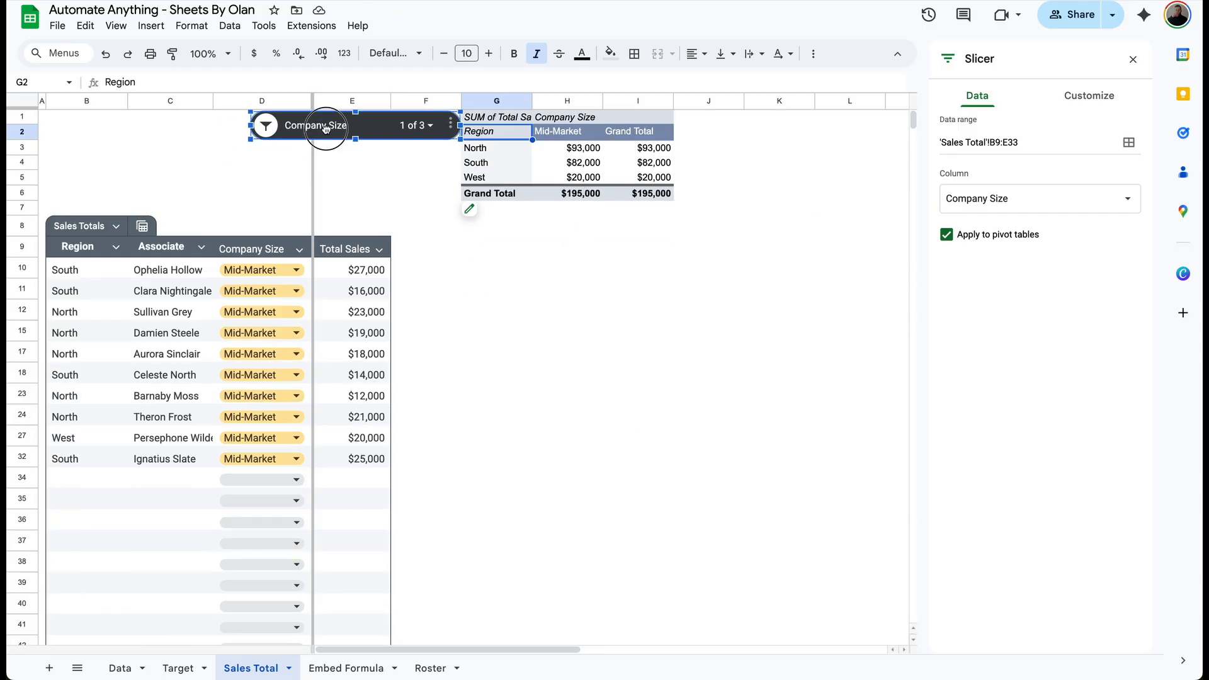
- Duplicate the Company Size slicer and place the copy directly beneath the original
{"action": "left_click", "coordinate": [319, 160]}
{"action": "left_click", "coordinate": [335, 119]}
{"action": "key", "text": "ctrl+c"}
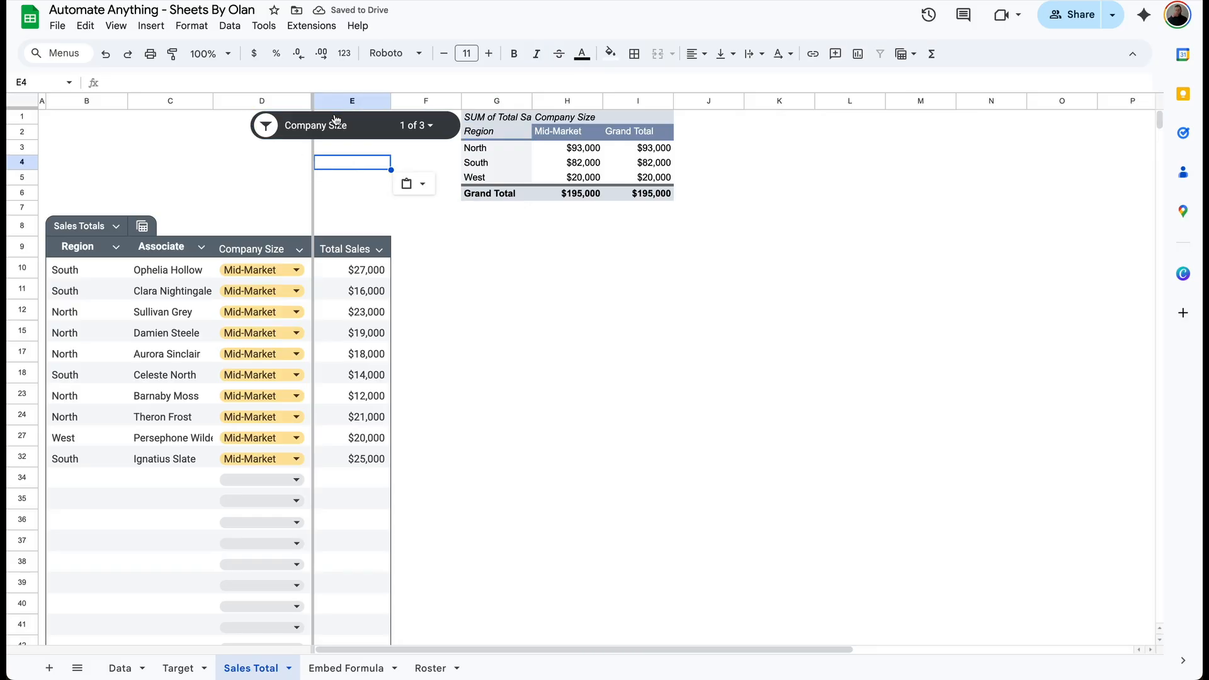
{"action": "left_click", "coordinate": [331, 150]}
{"action": "key", "text": "ctrl+v"}
{"action": "left_click_drag", "start_coordinate": [445, 165], "coordinate": [354, 170]}
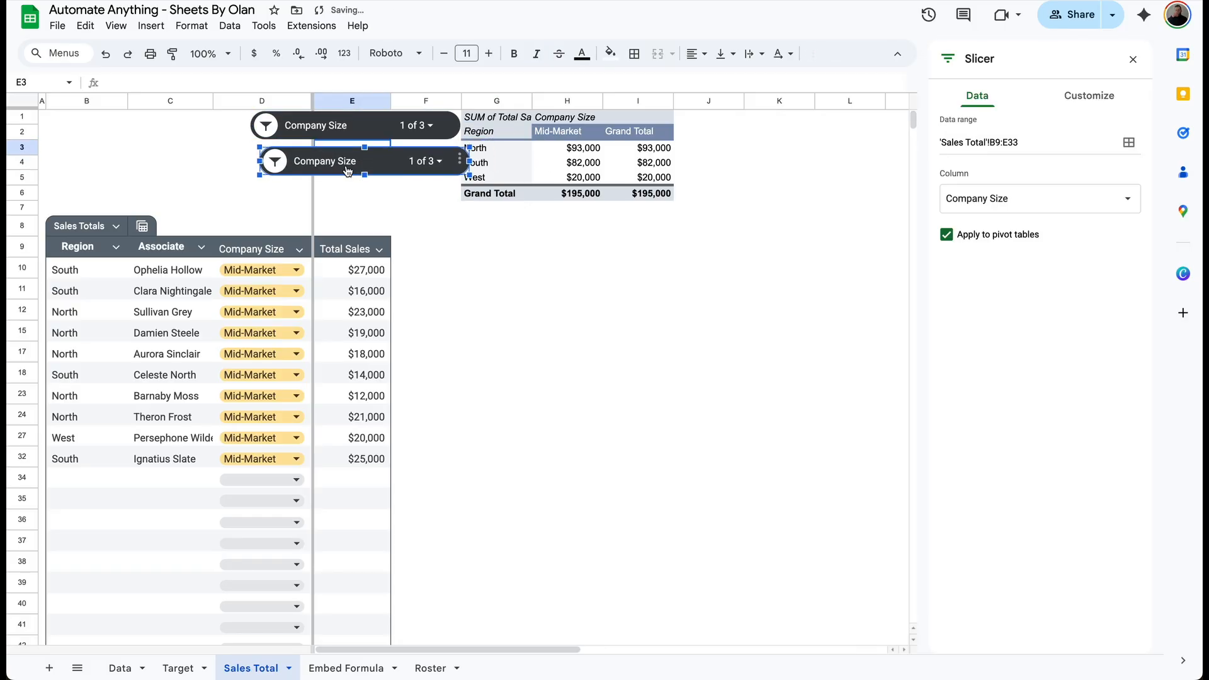
- Switch the duplicated slicer to the Region column and filter it to North only
{"action": "left_click", "coordinate": [975, 199]}
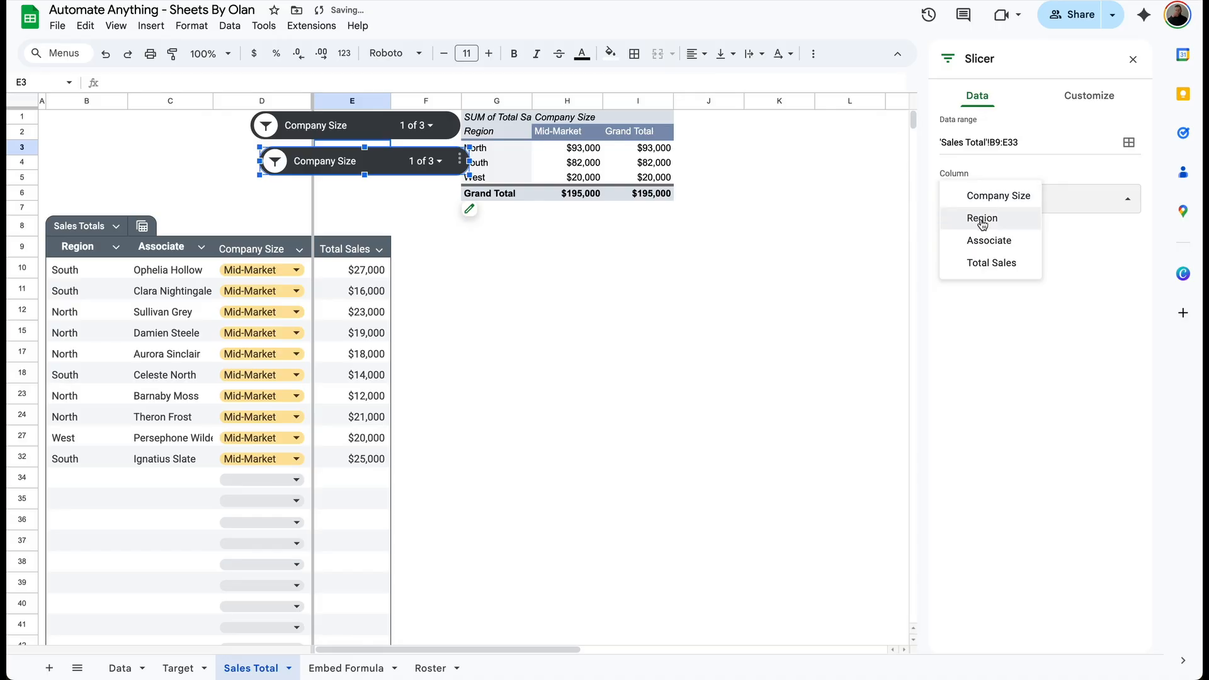
{"action": "left_click", "coordinate": [982, 218]}
{"action": "left_click", "coordinate": [429, 164]}
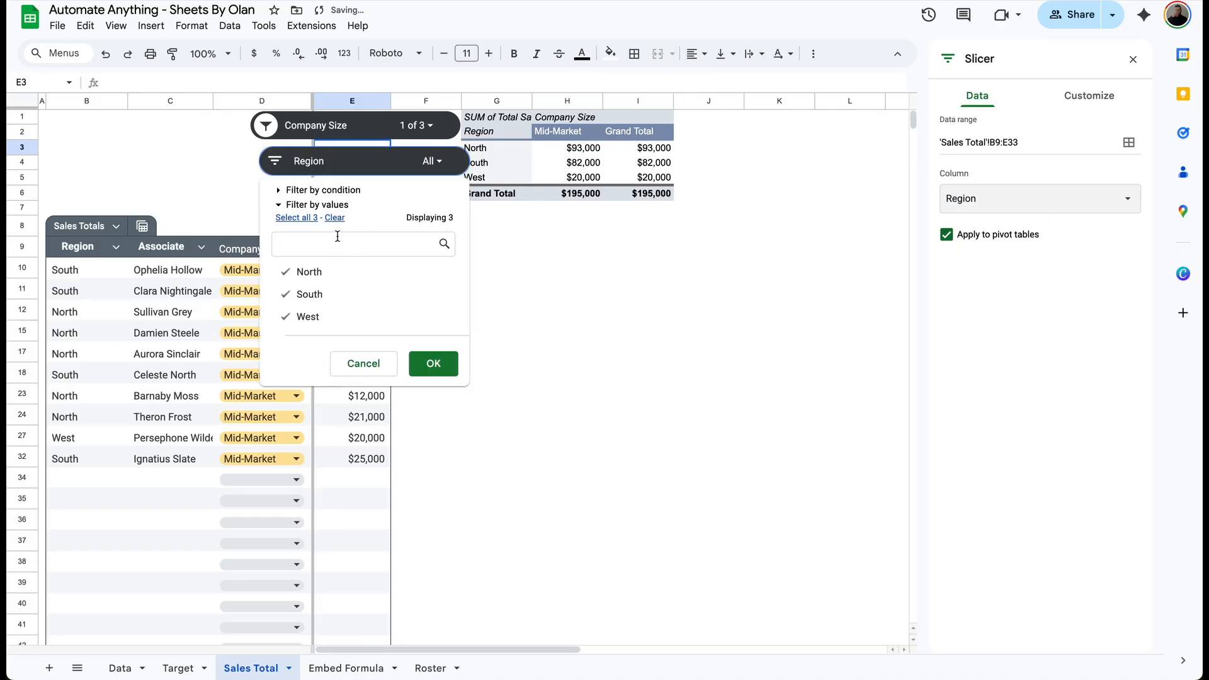
{"action": "left_click", "coordinate": [335, 217]}
{"action": "left_click", "coordinate": [311, 273]}
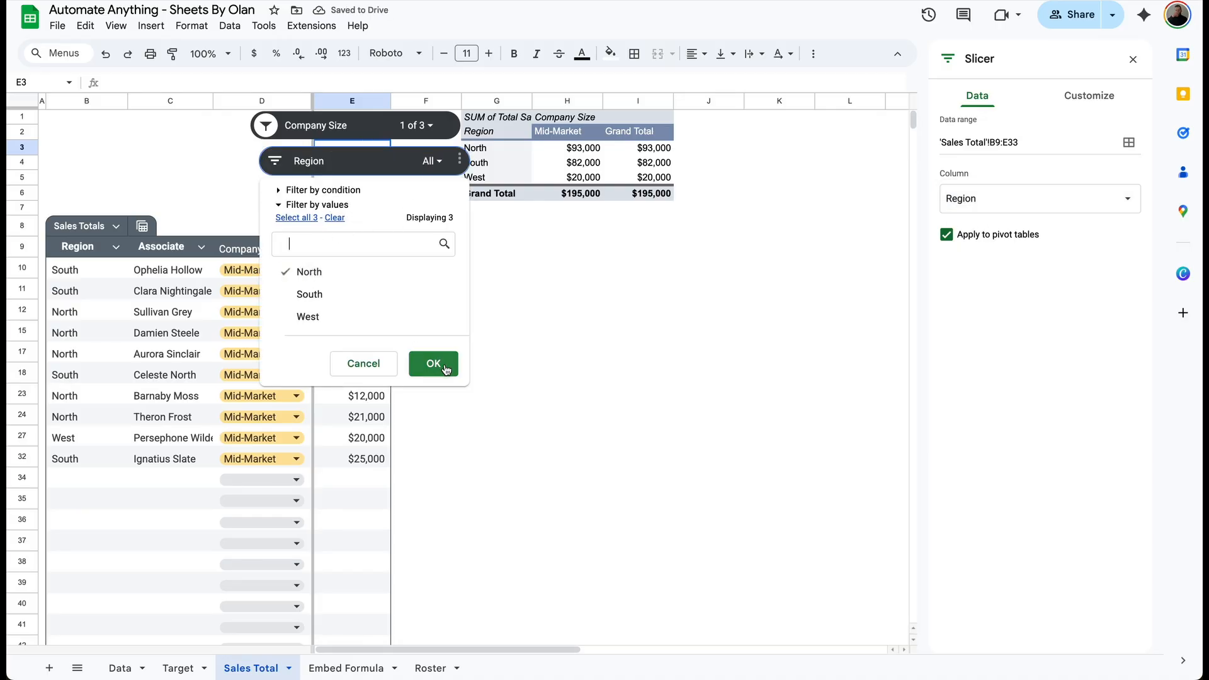
{"action": "left_click", "coordinate": [434, 363]}
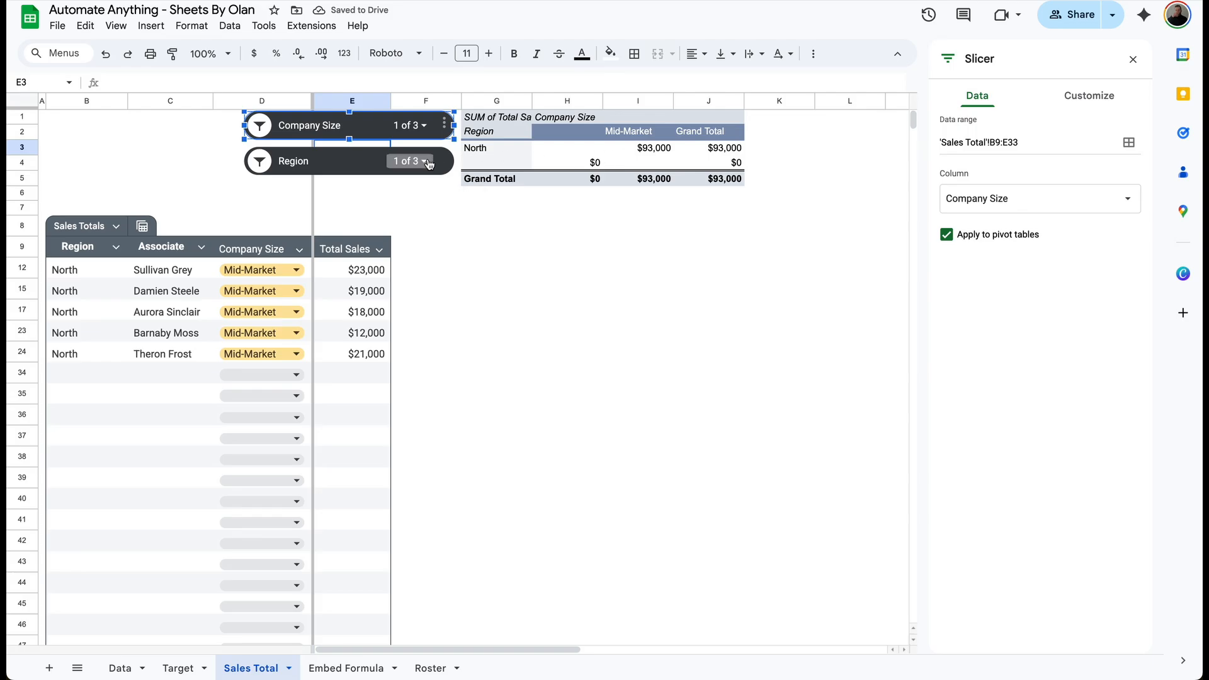
- Open the pivot table for editing and remove its Region filter
{"action": "left_click", "coordinate": [592, 163]}
{"action": "left_click", "coordinate": [592, 164]}
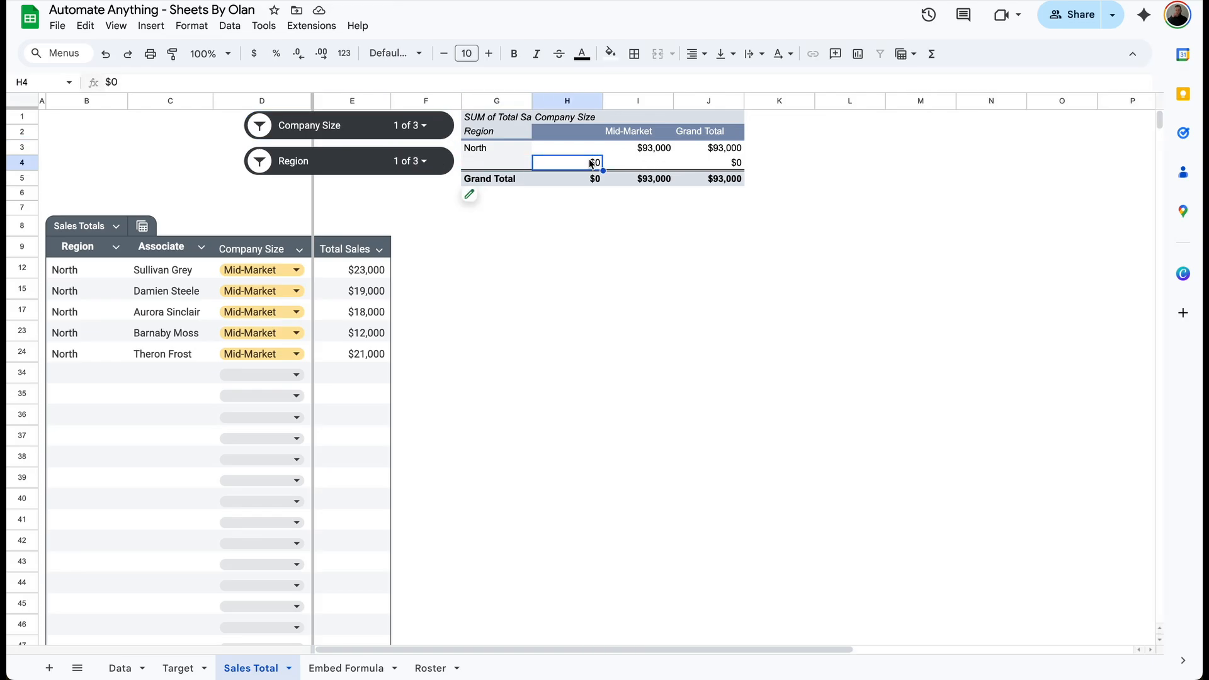
{"action": "left_click", "coordinate": [491, 199]}
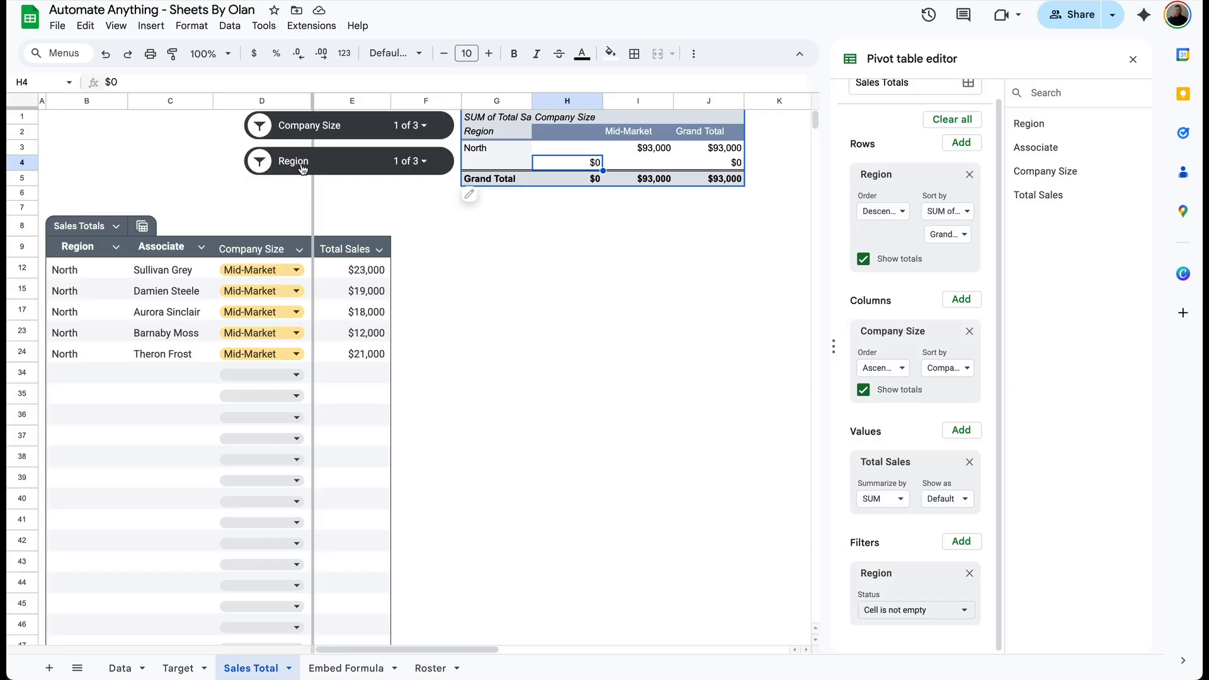
{"action": "left_click", "coordinate": [969, 573]}
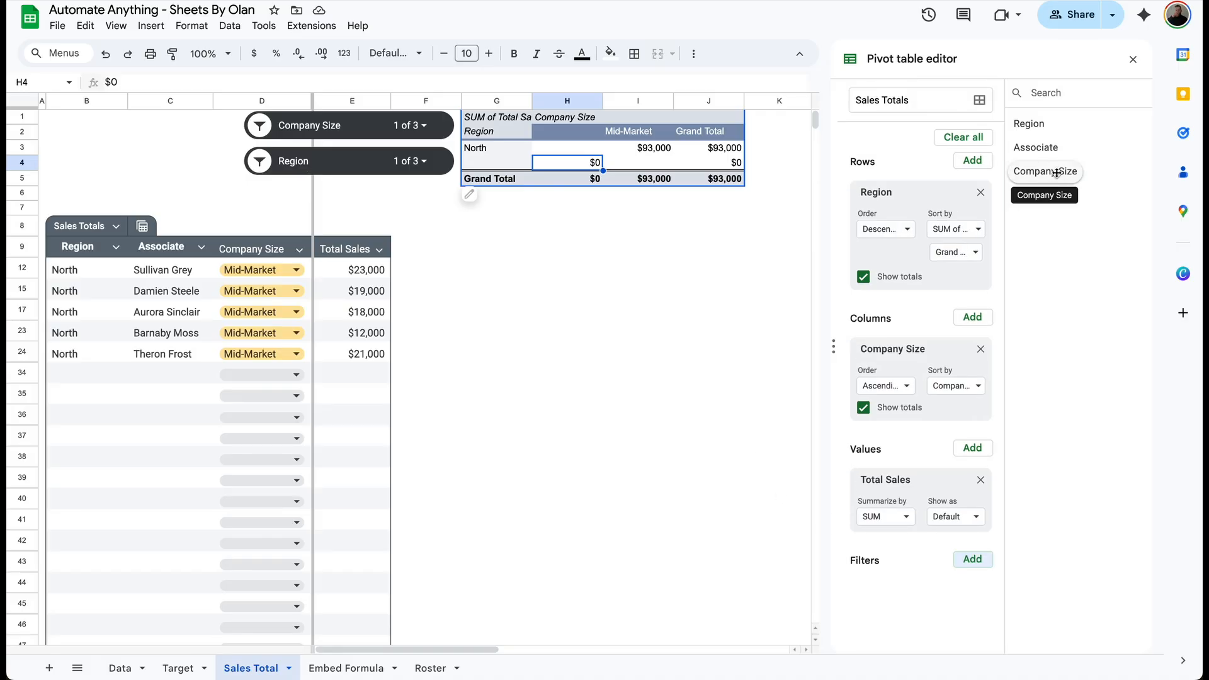
- Add an Associate filter with the condition "Is not empty" to the pivot table and close its editor
{"action": "left_click_drag", "start_coordinate": [1037, 149], "coordinate": [897, 609]}
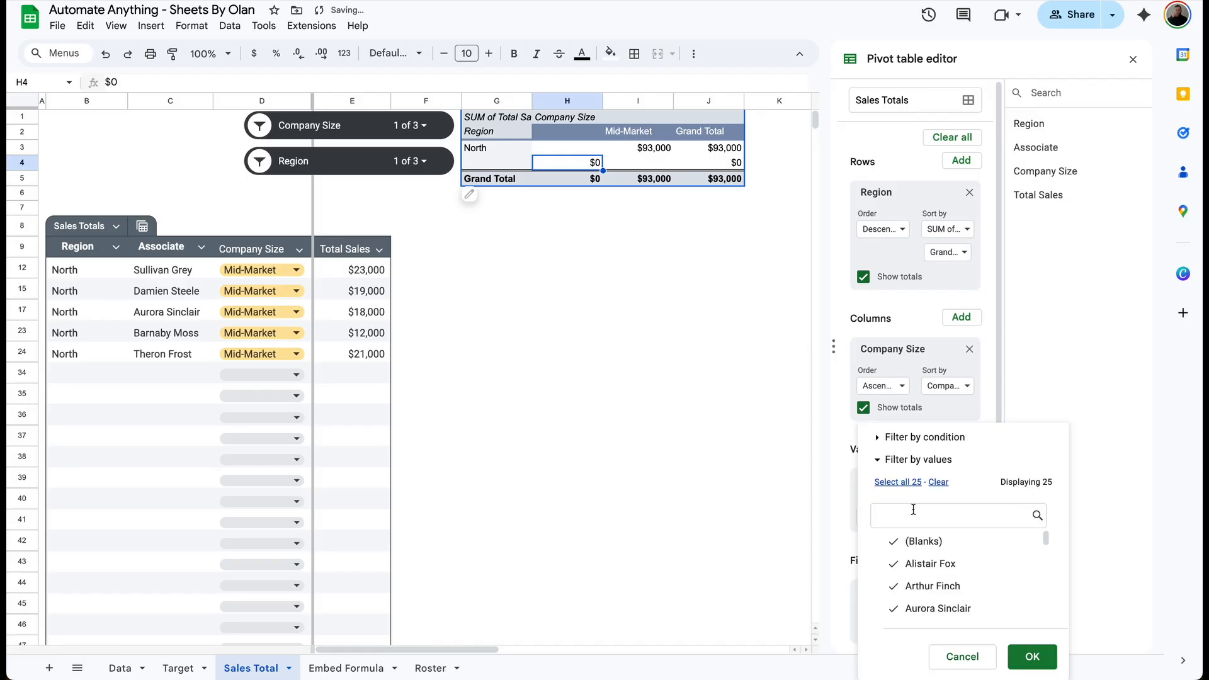
{"action": "left_click", "coordinate": [918, 436]}
{"action": "left_click", "coordinate": [921, 437]}
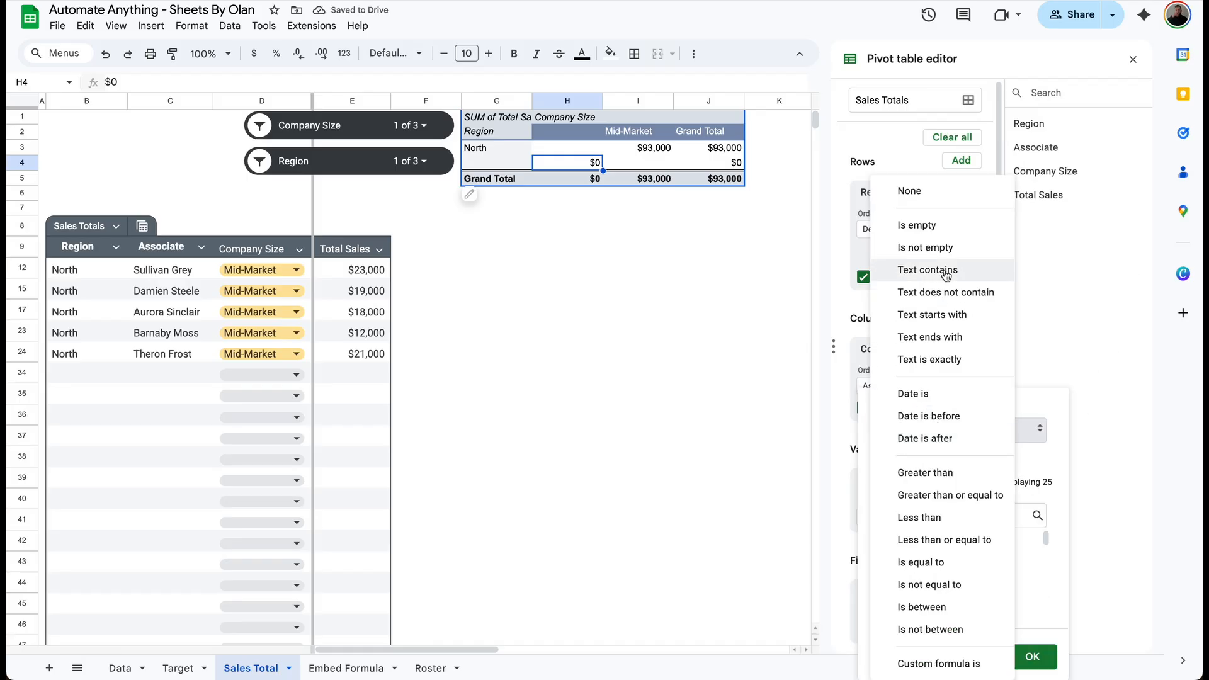
{"action": "left_click", "coordinate": [926, 248]}
{"action": "left_click", "coordinate": [1032, 657]}
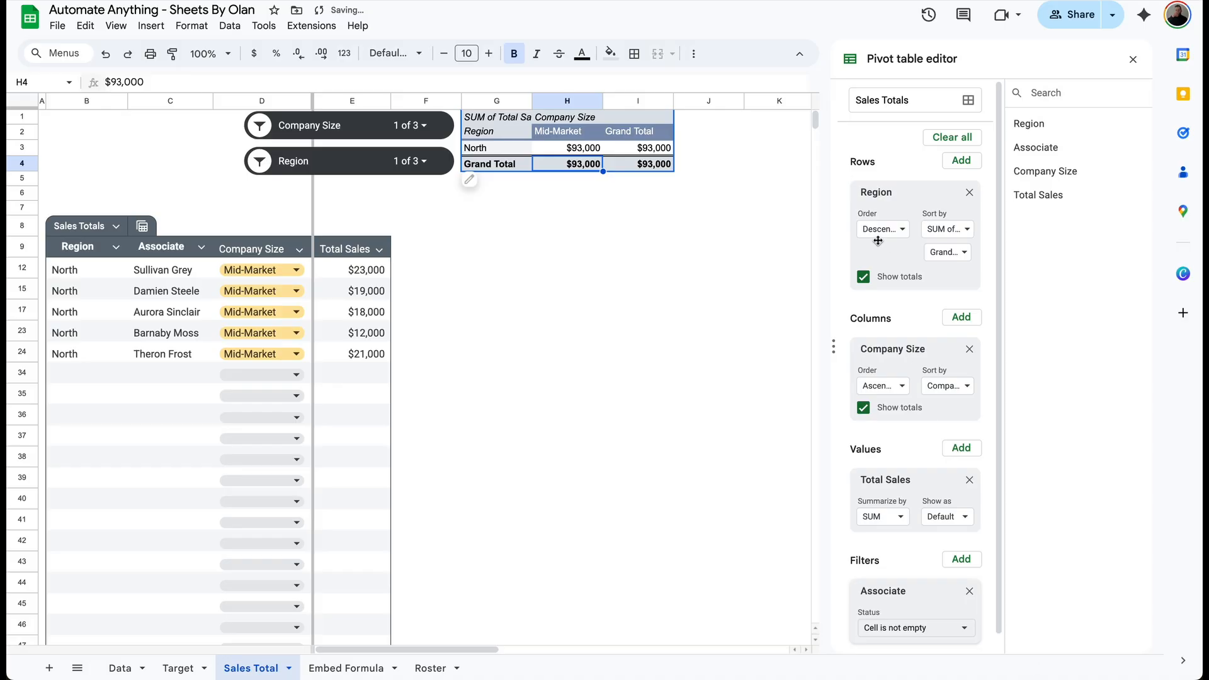
{"action": "left_click", "coordinate": [1133, 59]}
- Set the Region slicer to include North and South
{"action": "left_click", "coordinate": [334, 162]}
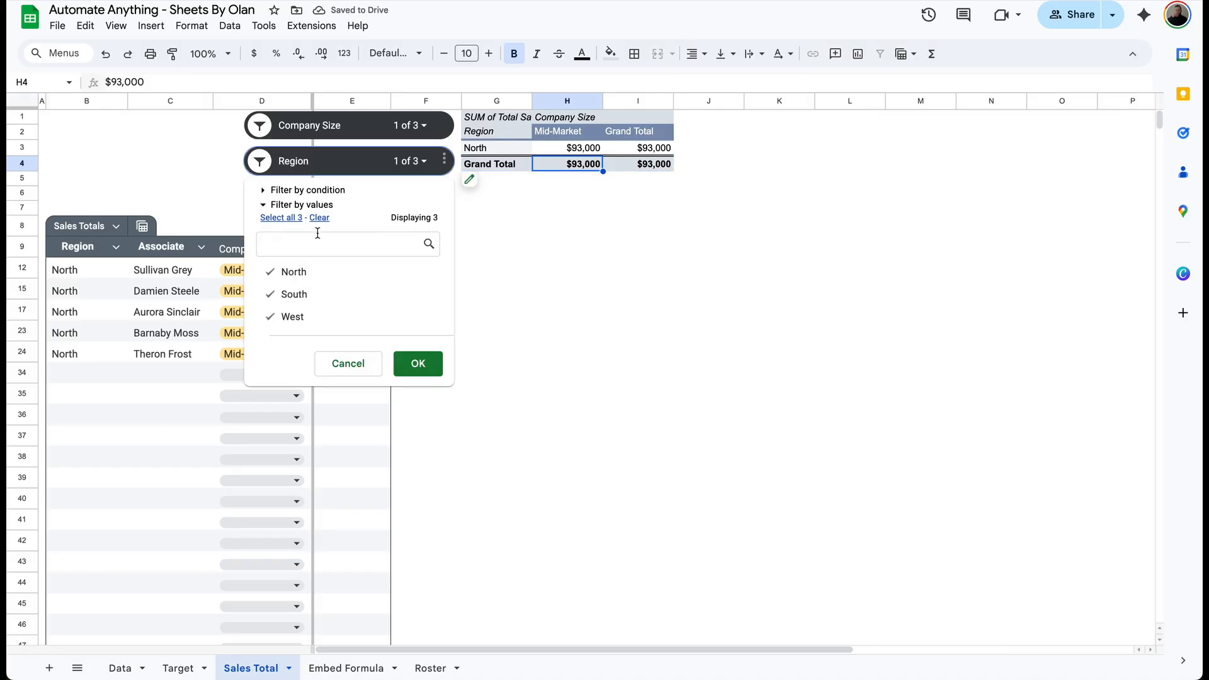
{"action": "left_click", "coordinate": [302, 204]}
{"action": "left_click", "coordinate": [297, 204]}
{"action": "left_click", "coordinate": [418, 363]}
- Include Small Business alongside Mid-Market in the Company Size slicer
{"action": "left_click", "coordinate": [406, 125]}
{"action": "left_click", "coordinate": [327, 285]}
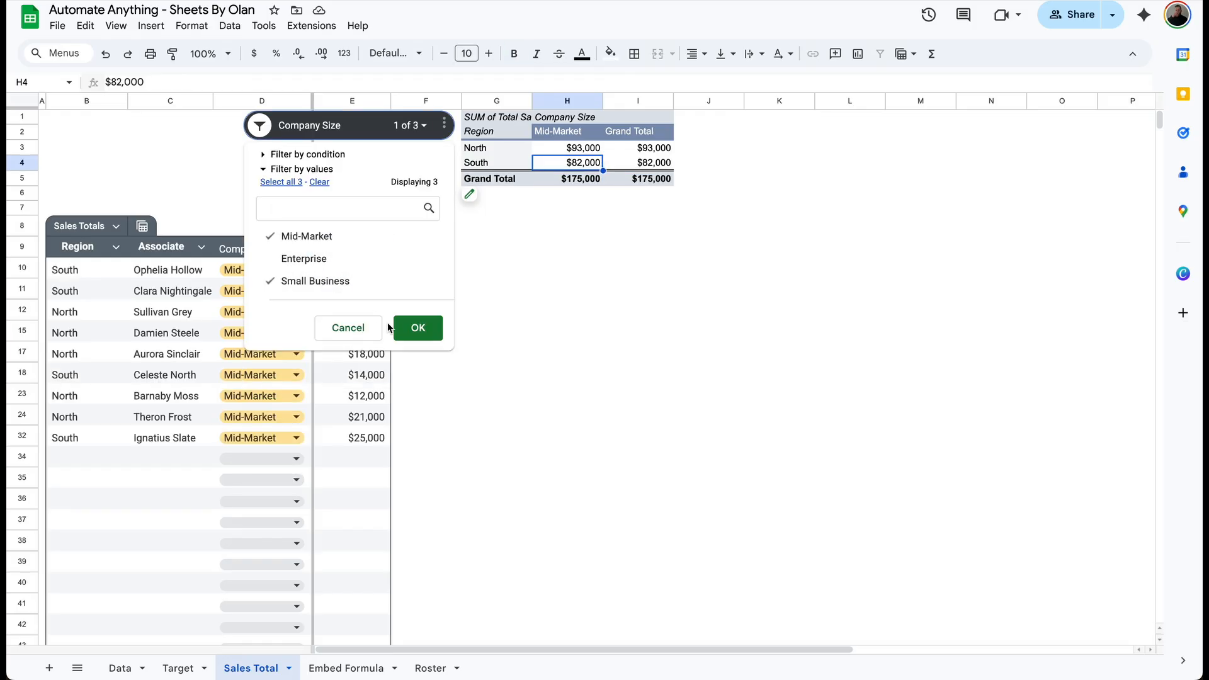
{"action": "left_click", "coordinate": [418, 327]}
{"action": "left_click", "coordinate": [562, 212]}
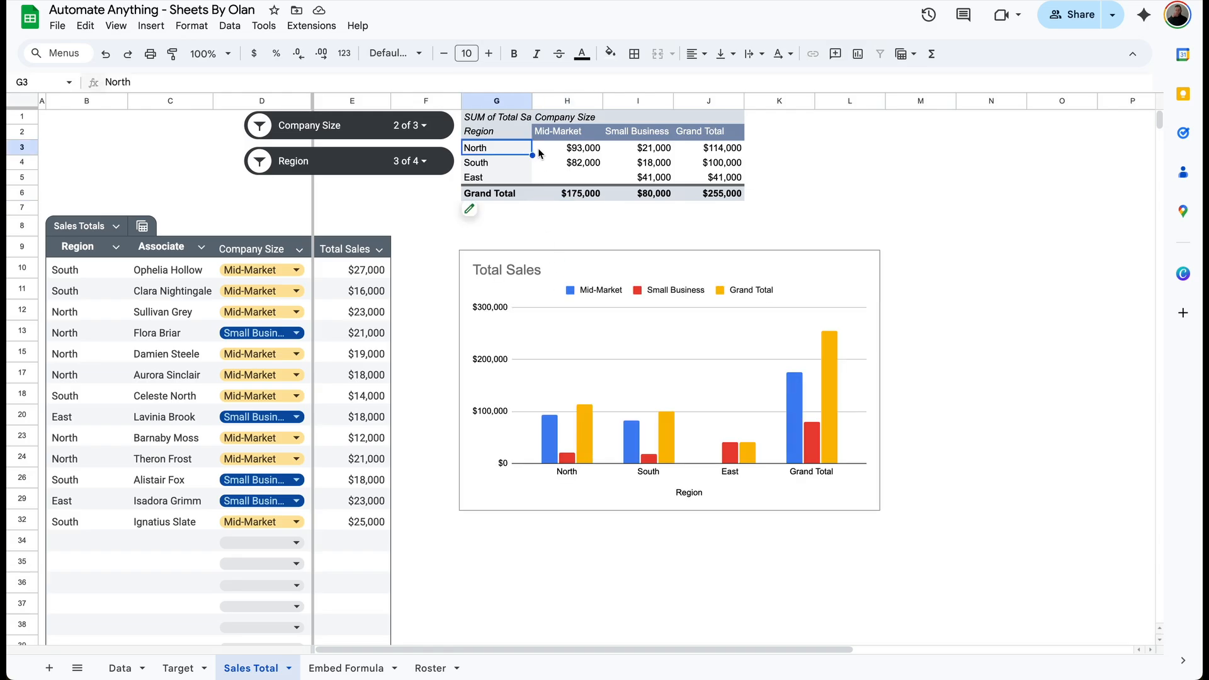
- Exclude Small Business from the Company Size slicer so only Mid-Market remains selected
{"action": "left_click", "coordinate": [412, 125]}
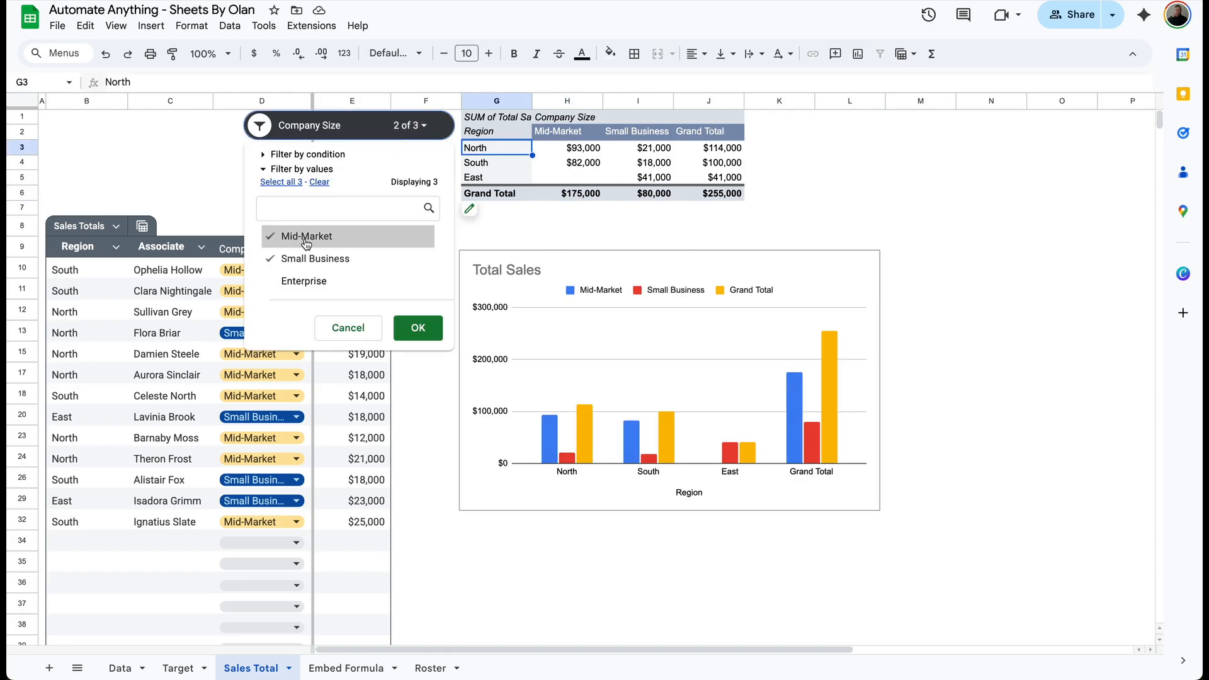
{"action": "left_click", "coordinate": [315, 258]}
{"action": "left_click", "coordinate": [415, 328]}
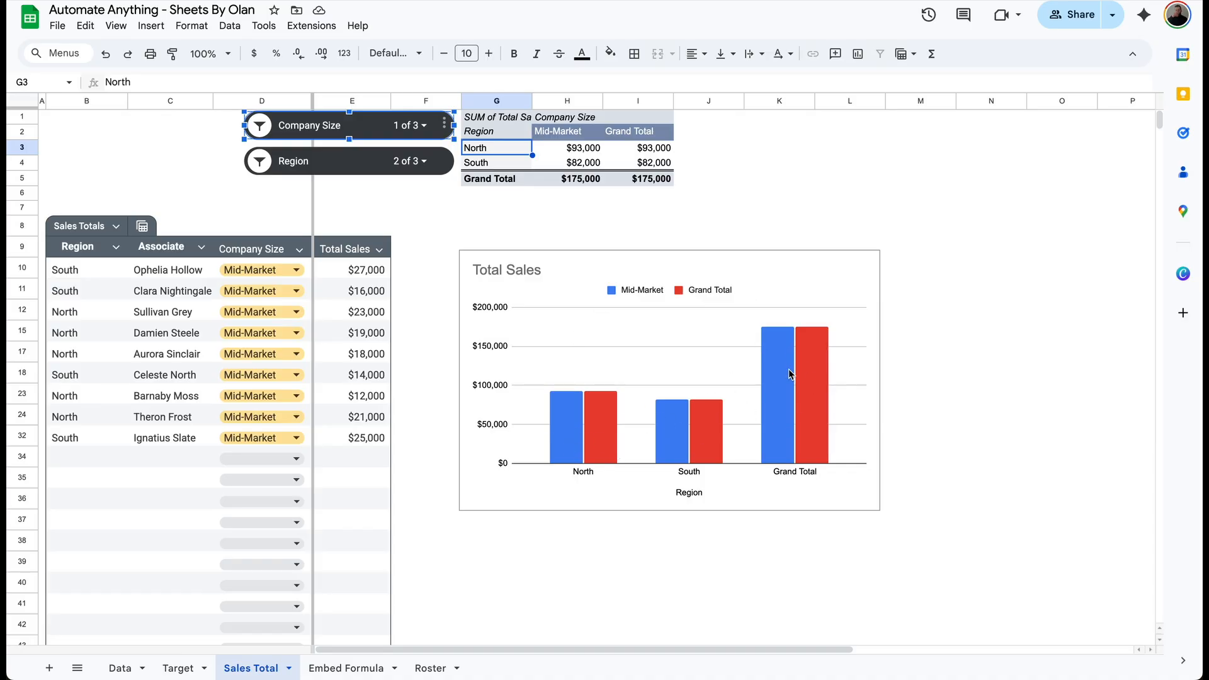
- Turn off the totals for the pivot table's Region rows and Company Size columns, then close its editor
{"action": "left_click", "coordinate": [509, 180]}
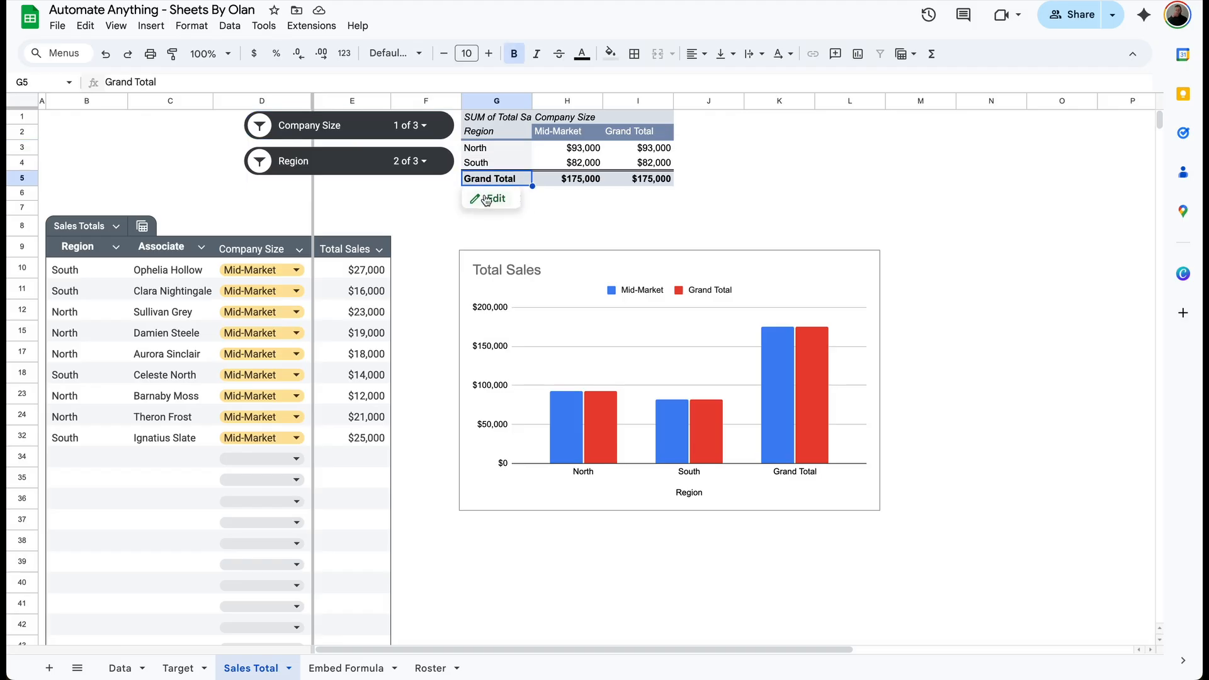
{"action": "left_click", "coordinate": [863, 277]}
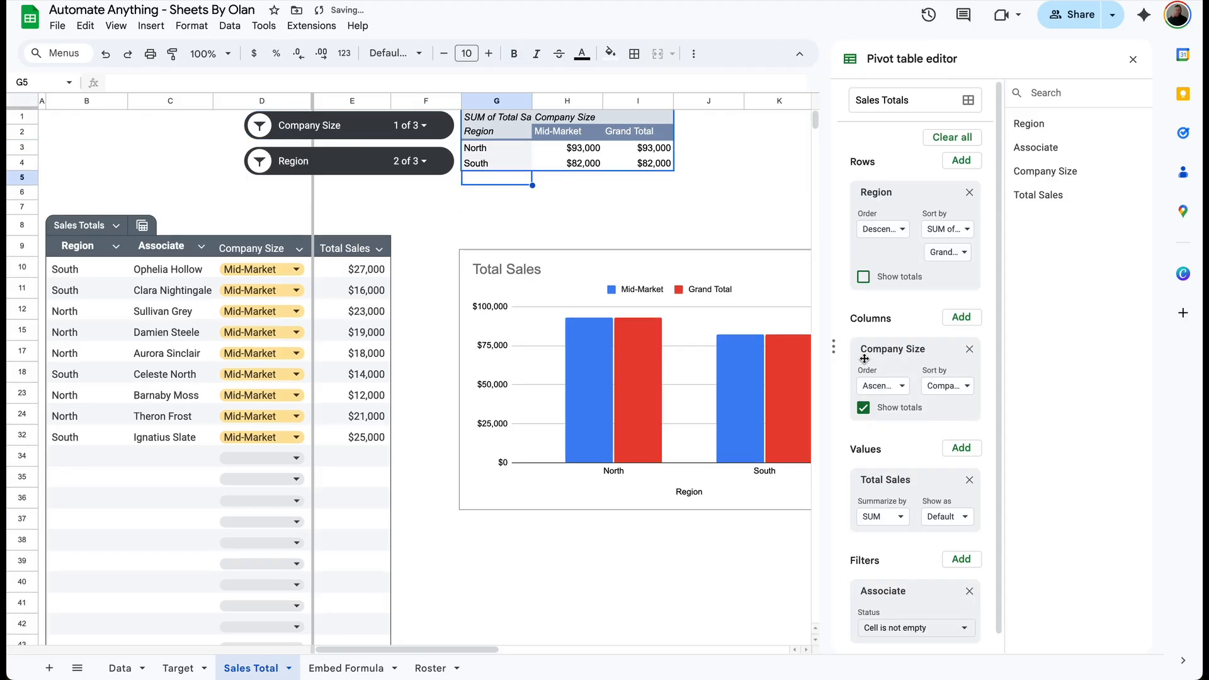
{"action": "left_click", "coordinate": [863, 408]}
{"action": "left_click", "coordinate": [1133, 59]}
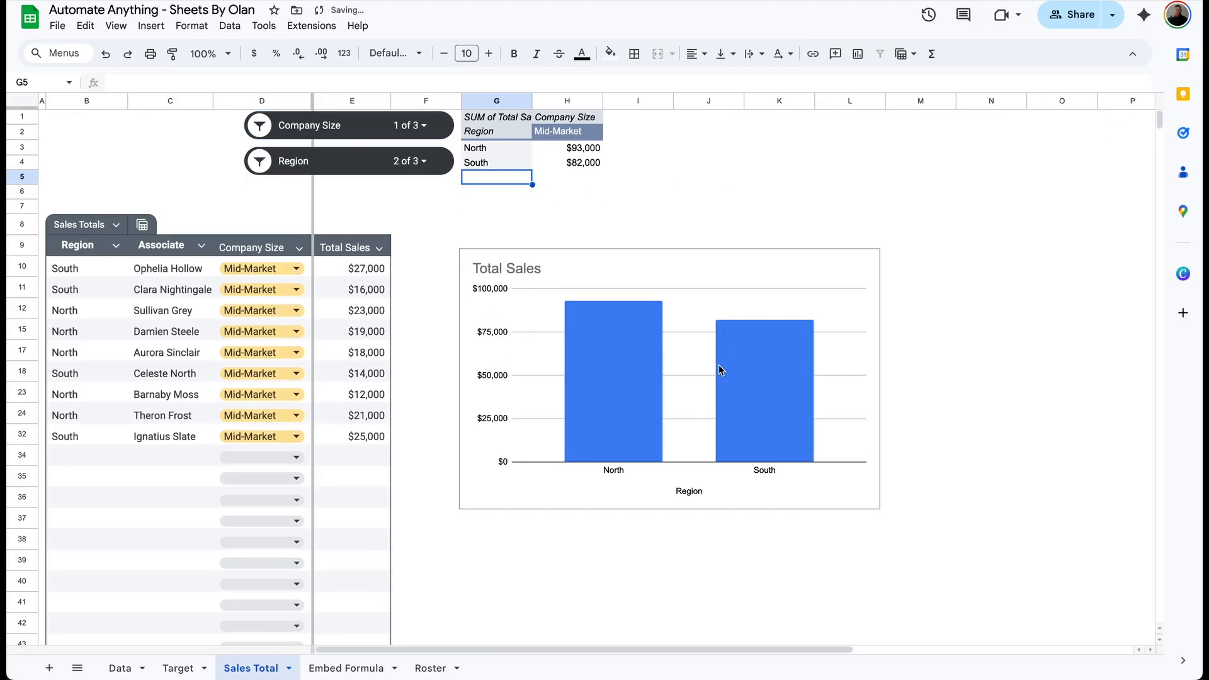
{"action": "left_click", "coordinate": [655, 391]}
- Add Enterprise and Small Business to the Company Size slicer so all three sizes are included
{"action": "left_click", "coordinate": [410, 125]}
{"action": "left_click", "coordinate": [302, 258]}
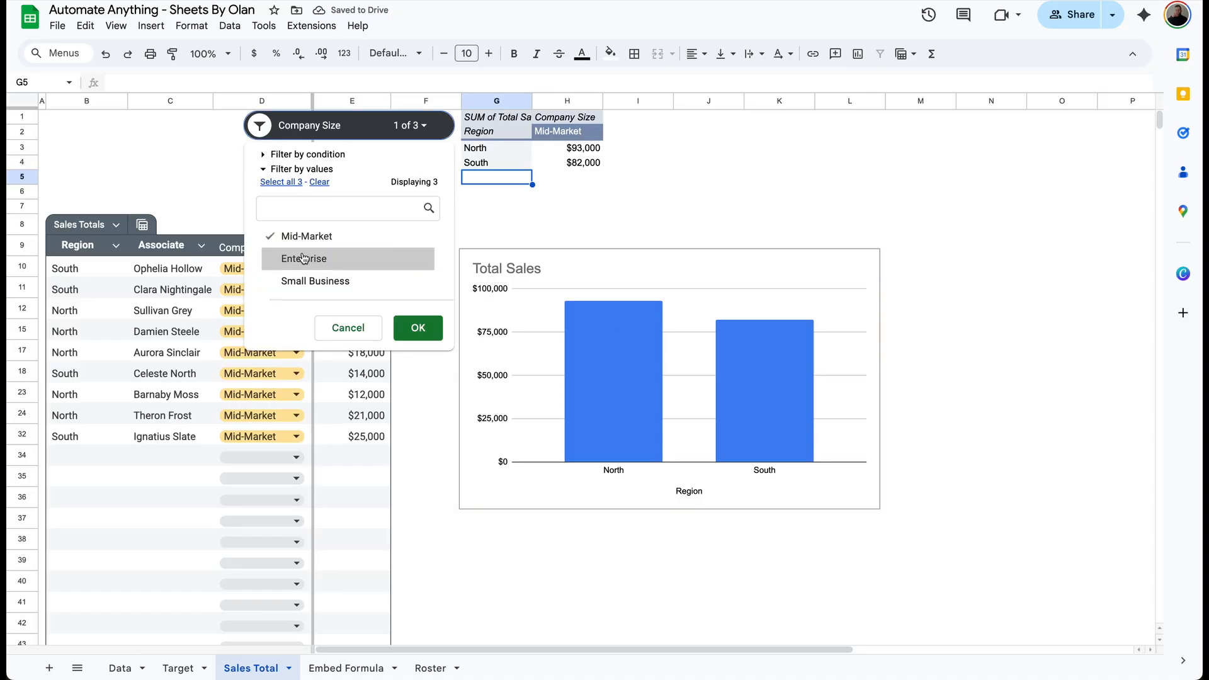
{"action": "left_click", "coordinate": [316, 281]}
{"action": "left_click", "coordinate": [418, 328]}
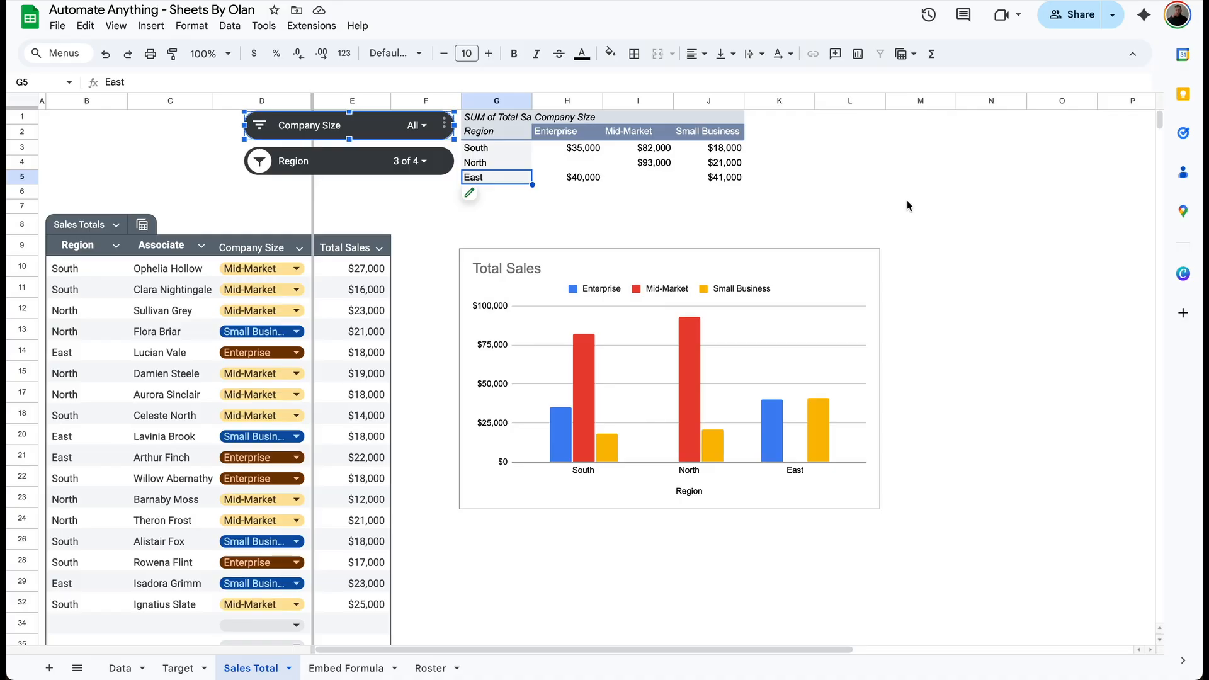
- Delete the Total Sales chart and move the pivot table down to start at cell G11
{"action": "left_click", "coordinate": [789, 428]}
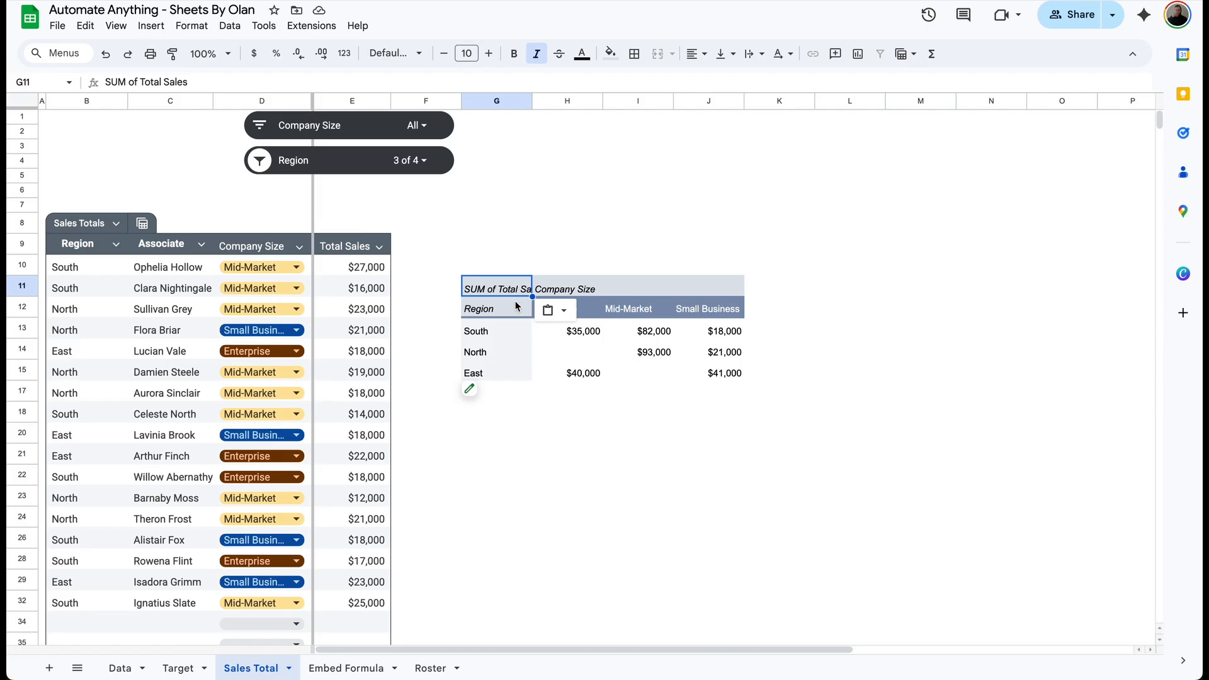
{"action": "left_click", "coordinate": [513, 316]}
{"action": "left_click", "coordinate": [501, 334]}
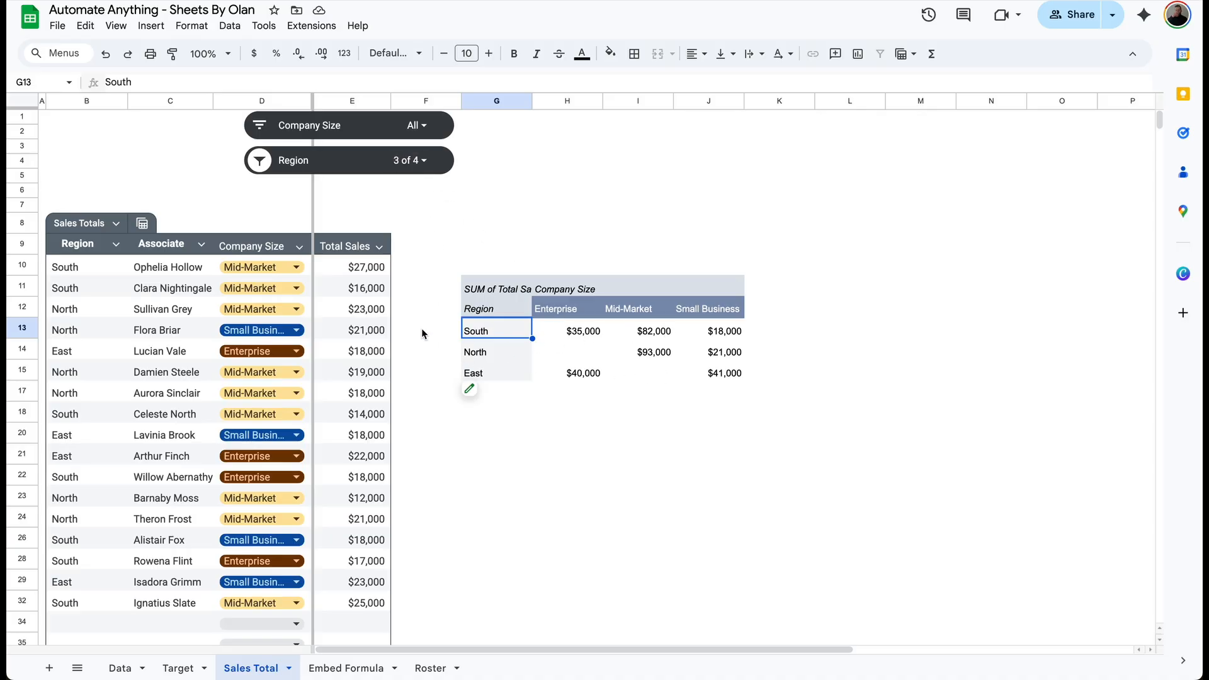
- Try filtering the Company Size slicer to Enterprise and Mid-Market with the pivot table beside the Sales Totals rows
{"action": "left_click", "coordinate": [423, 128]}
{"action": "left_click", "coordinate": [320, 182]}
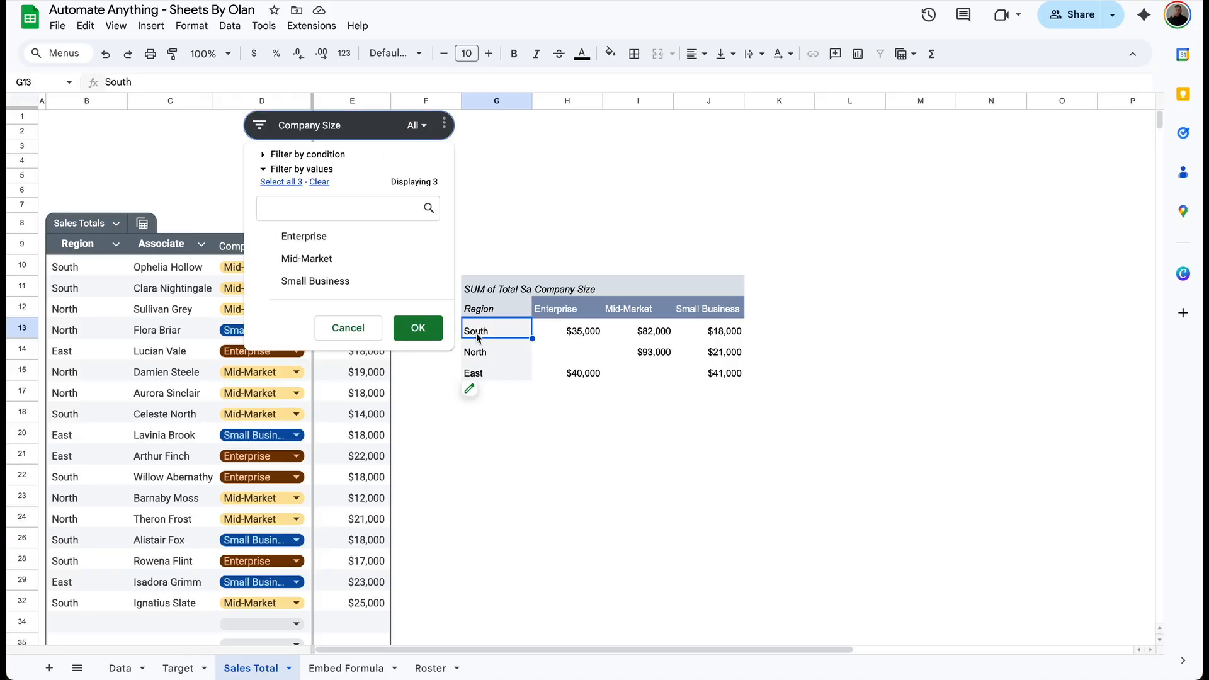
{"action": "left_click", "coordinate": [334, 259]}
{"action": "left_click", "coordinate": [334, 236]}
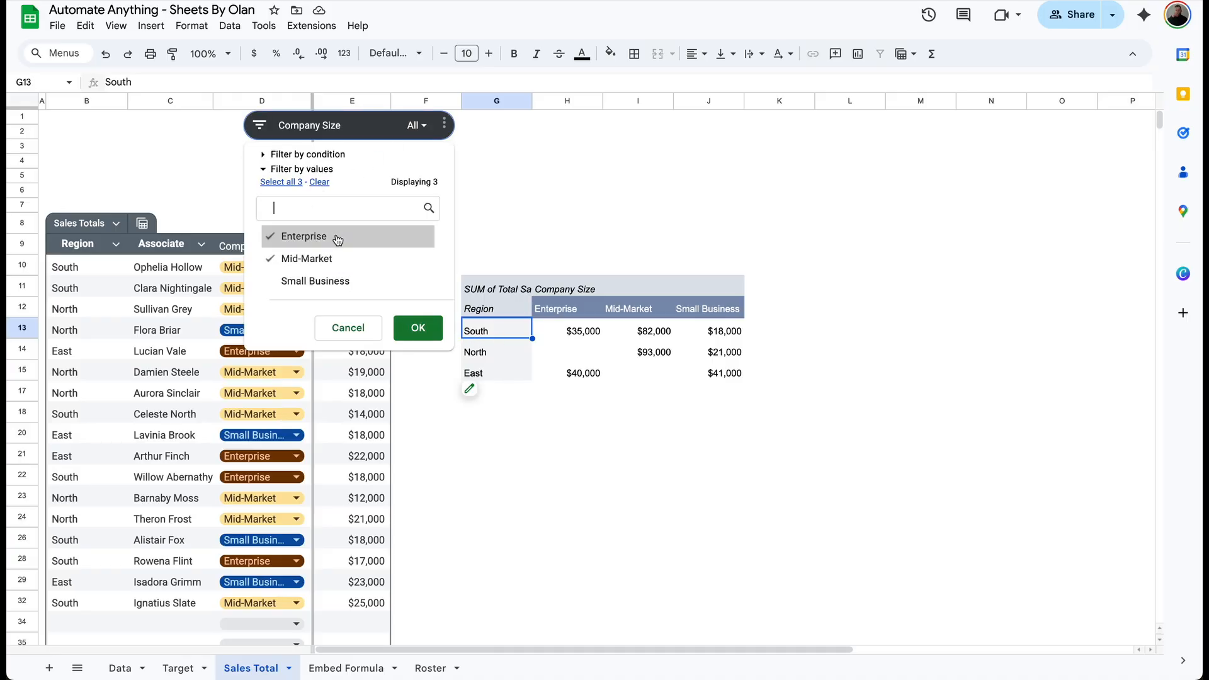
{"action": "left_click", "coordinate": [419, 329]}
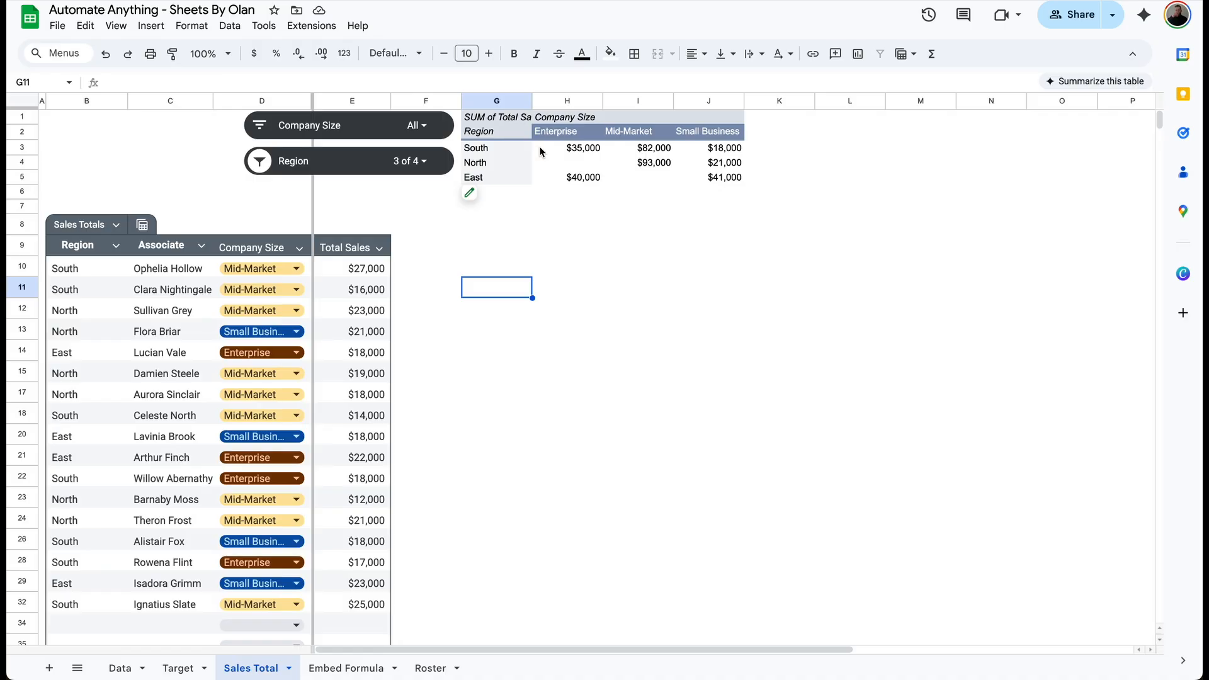
{"action": "left_click", "coordinate": [576, 135]}
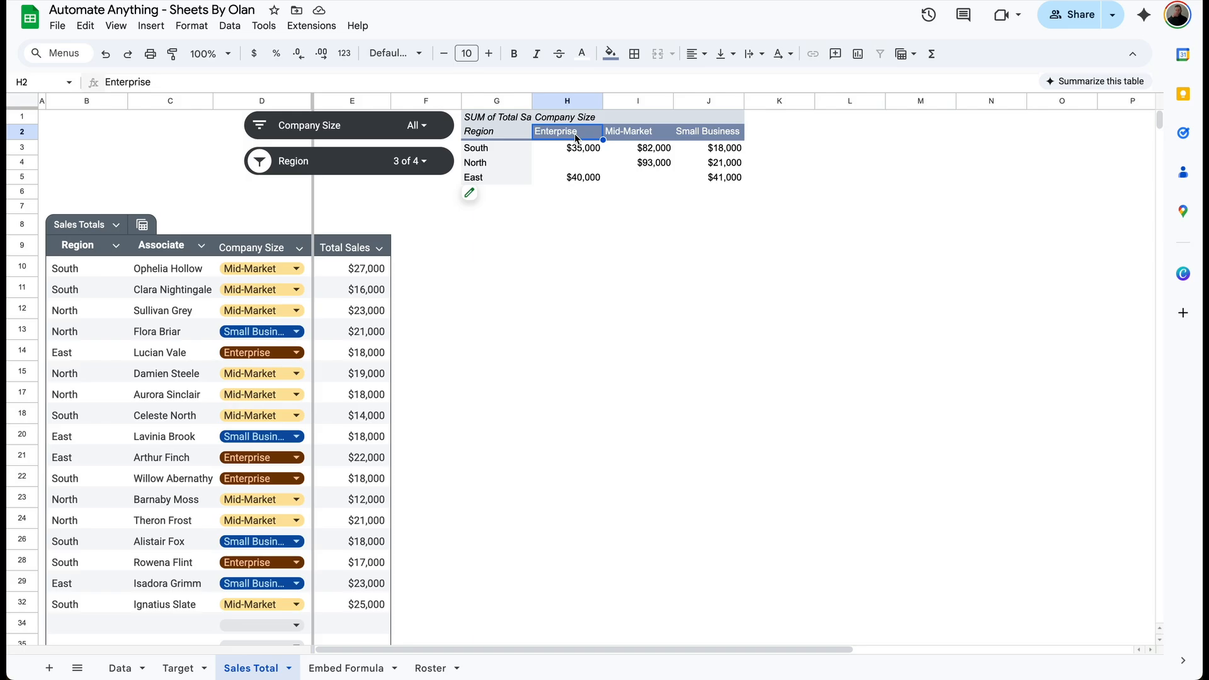
{"action": "left_click", "coordinate": [366, 167]}
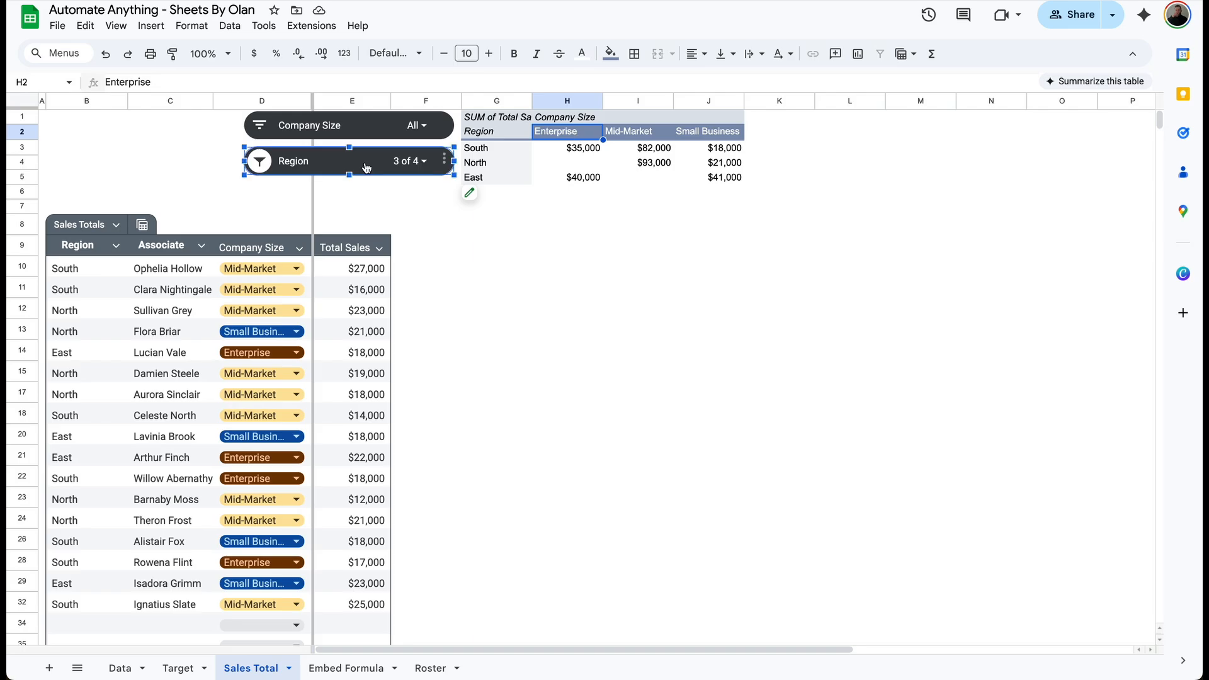